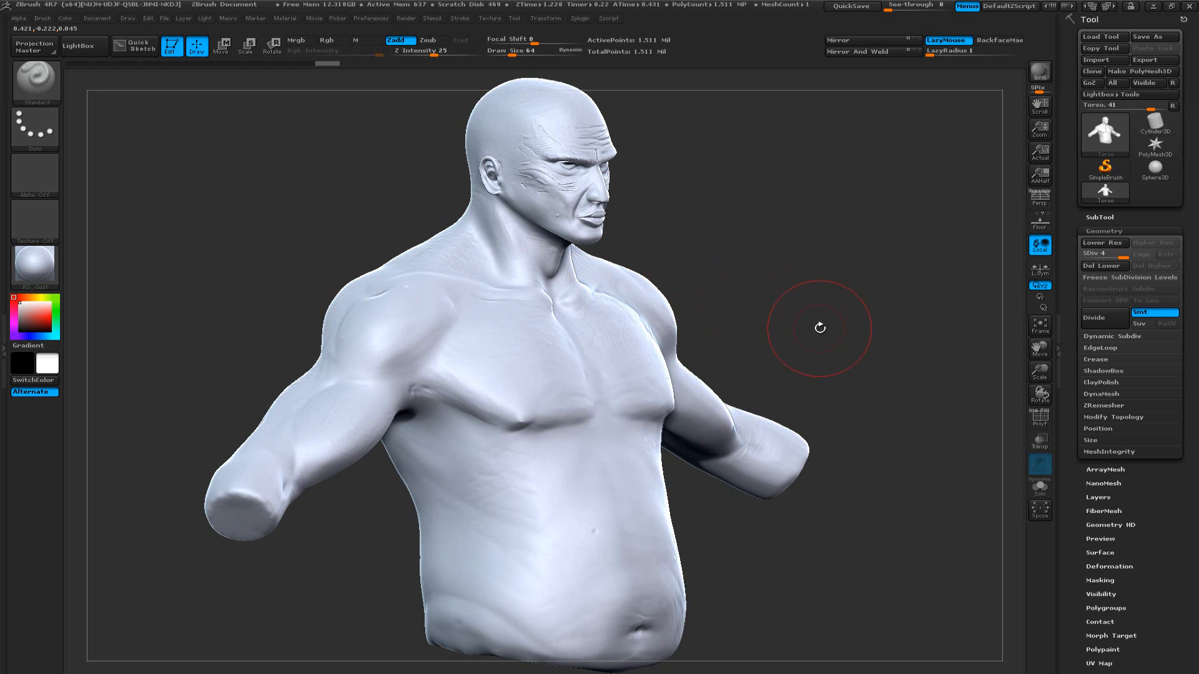
Examine the torso sculpt's facial detail and its polygon wireframe from several angles
mouse_move(820, 328)
left_mouse_down()
mouse_move(788, 333)
mouse_move(811, 343)
left_mouse_up()
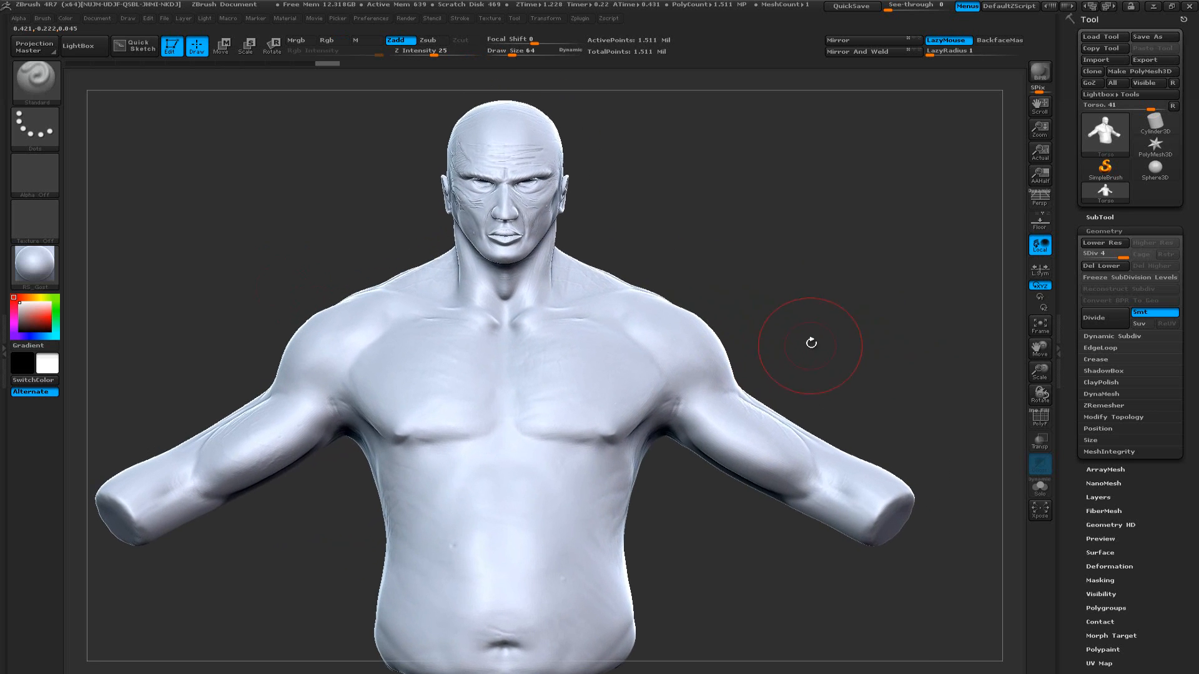
mouse_move(763, 282)
left_mouse_down()
mouse_move(806, 293)
mouse_move(766, 299)
mouse_move(783, 296)
left_mouse_up()
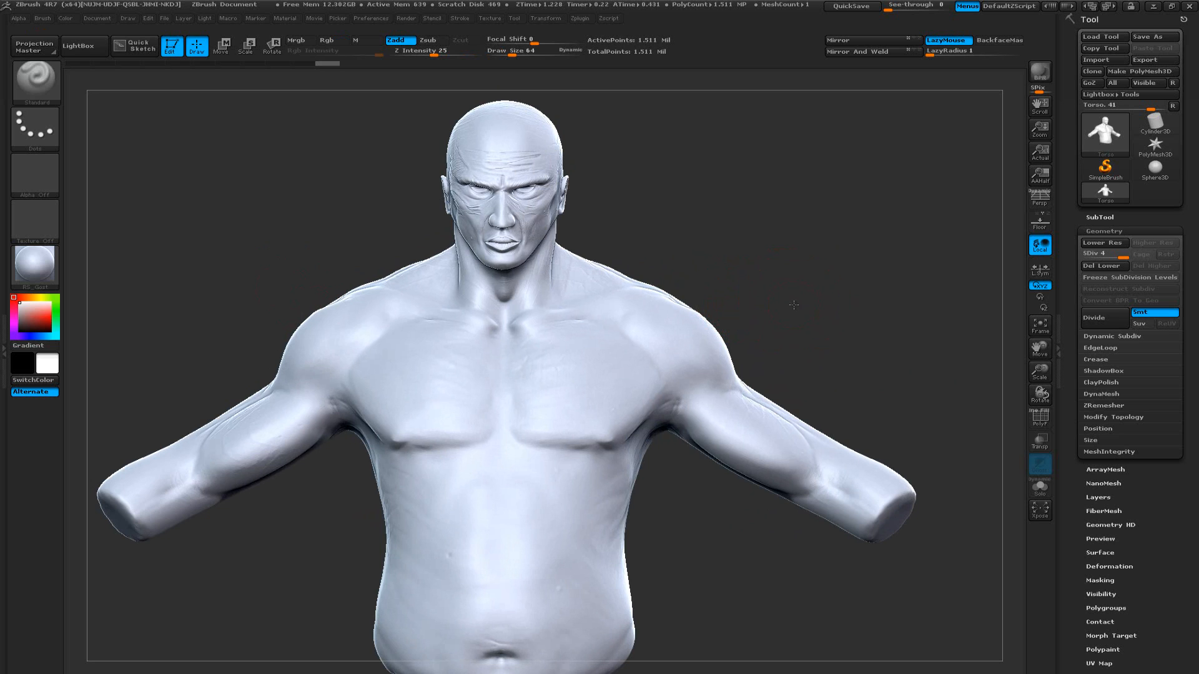
left_click_drag(793, 305, 768, 286)
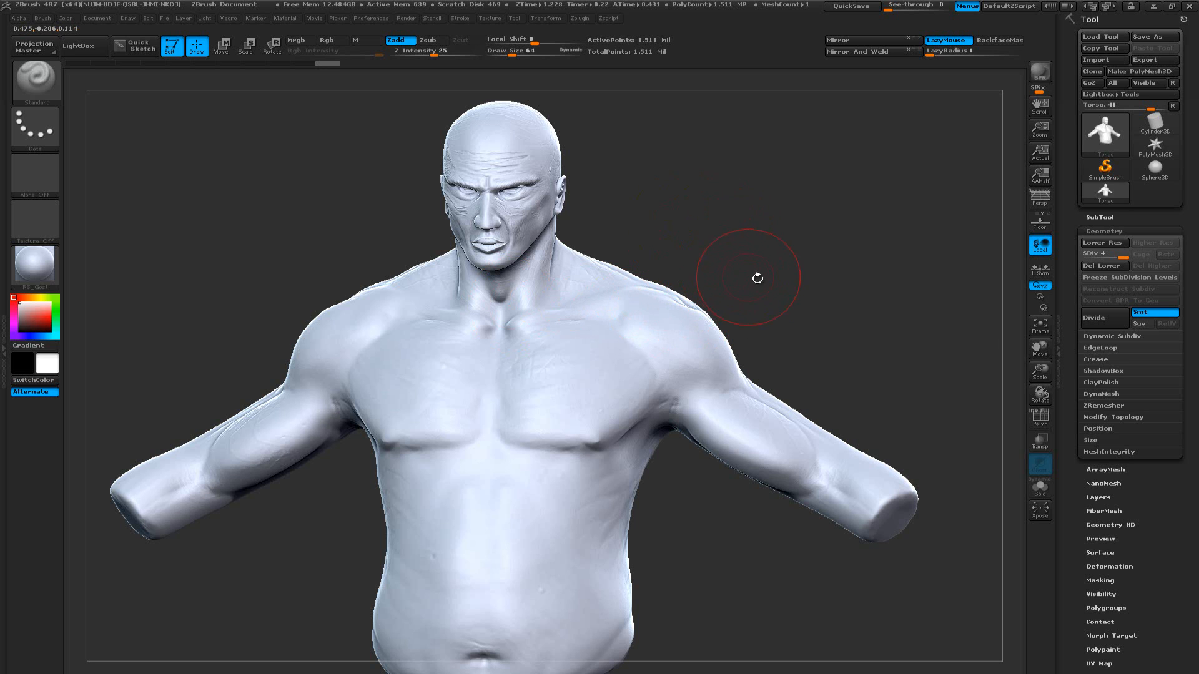
left_click_drag(783, 310, 765, 311)
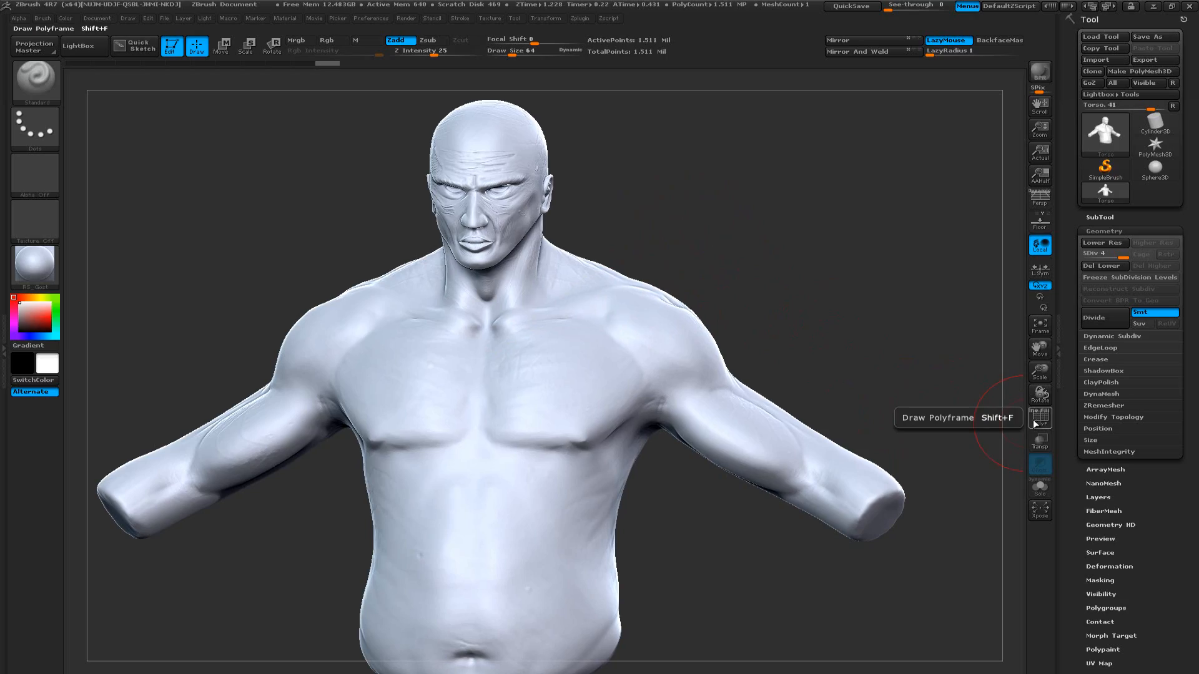
key("shift+f")
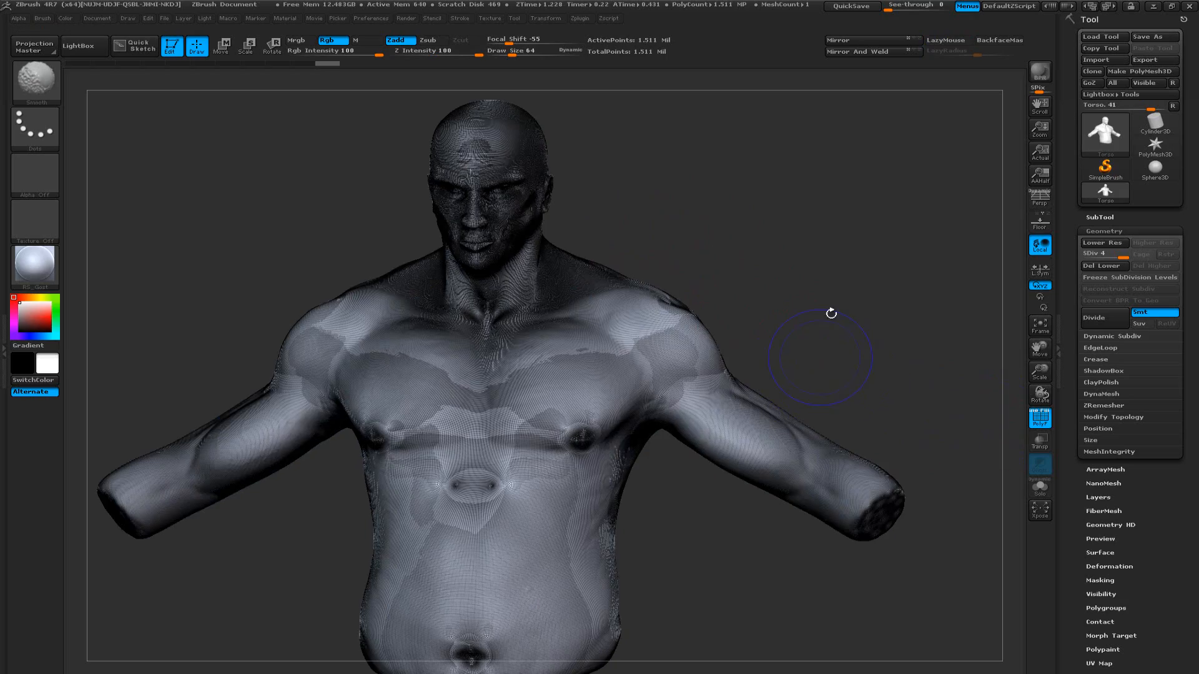
mouse_move(720, 236)
left_mouse_down()
mouse_move(740, 279)
mouse_move(723, 264)
mouse_move(805, 225)
mouse_move(765, 195)
mouse_move(790, 337)
mouse_move(776, 367)
mouse_move(770, 310)
mouse_move(765, 345)
mouse_move(730, 329)
left_mouse_up()
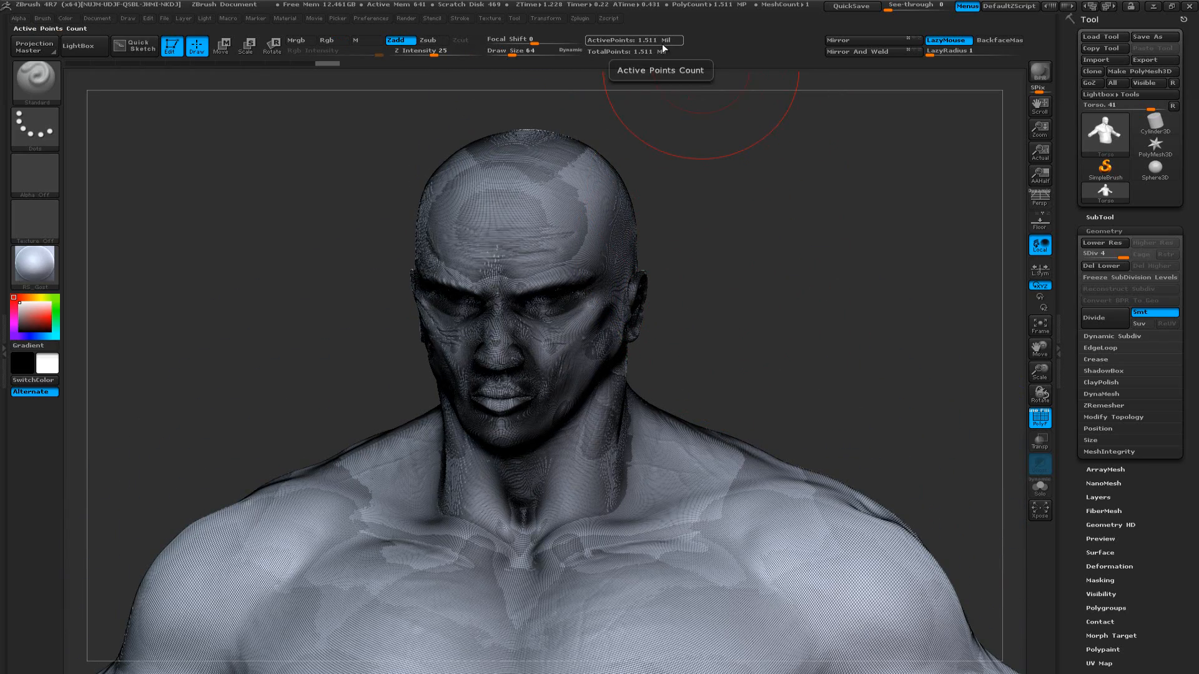
mouse_move(713, 216)
left_mouse_down()
mouse_move(674, 203)
mouse_move(744, 294)
mouse_move(792, 264)
mouse_move(776, 381)
left_mouse_up()
left_click_drag(792, 335, 865, 365, "alt")
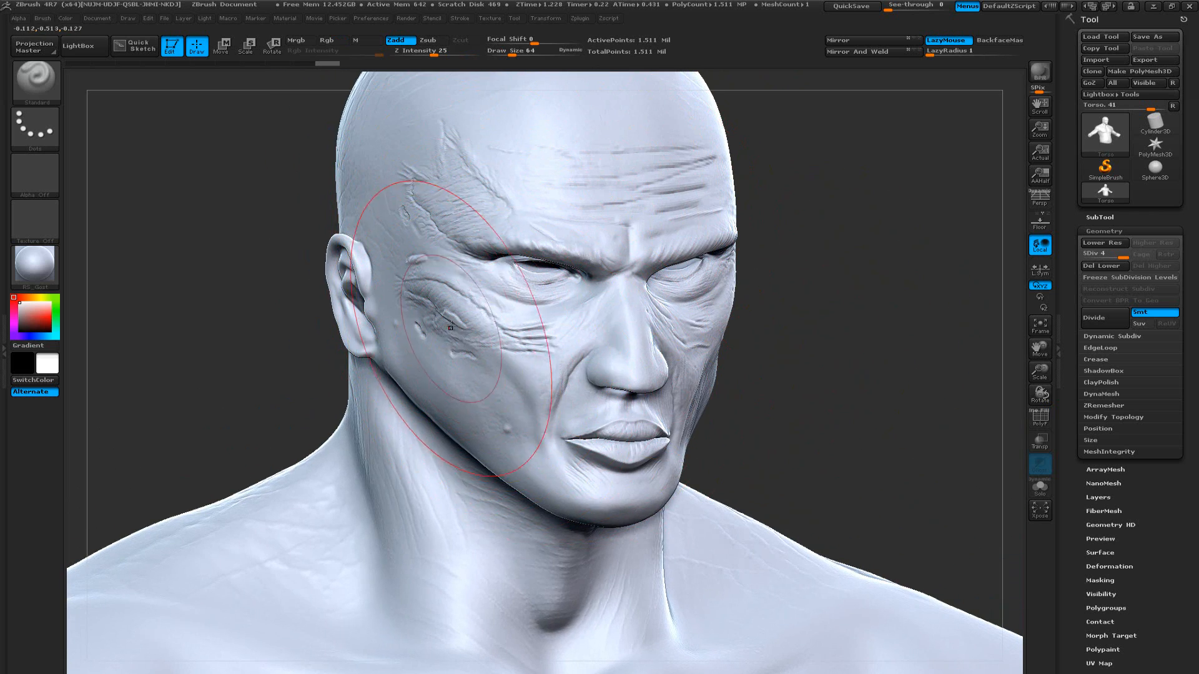
mouse_move(837, 347)
left_mouse_down()
mouse_move(845, 332)
mouse_move(827, 357)
mouse_move(801, 363)
left_mouse_up()
key("f")
mouse_move(793, 267)
left_mouse_down("alt")
mouse_move(777, 324)
mouse_move(709, 278)
mouse_move(825, 303)
mouse_move(701, 327)
left_mouse_up("alt")
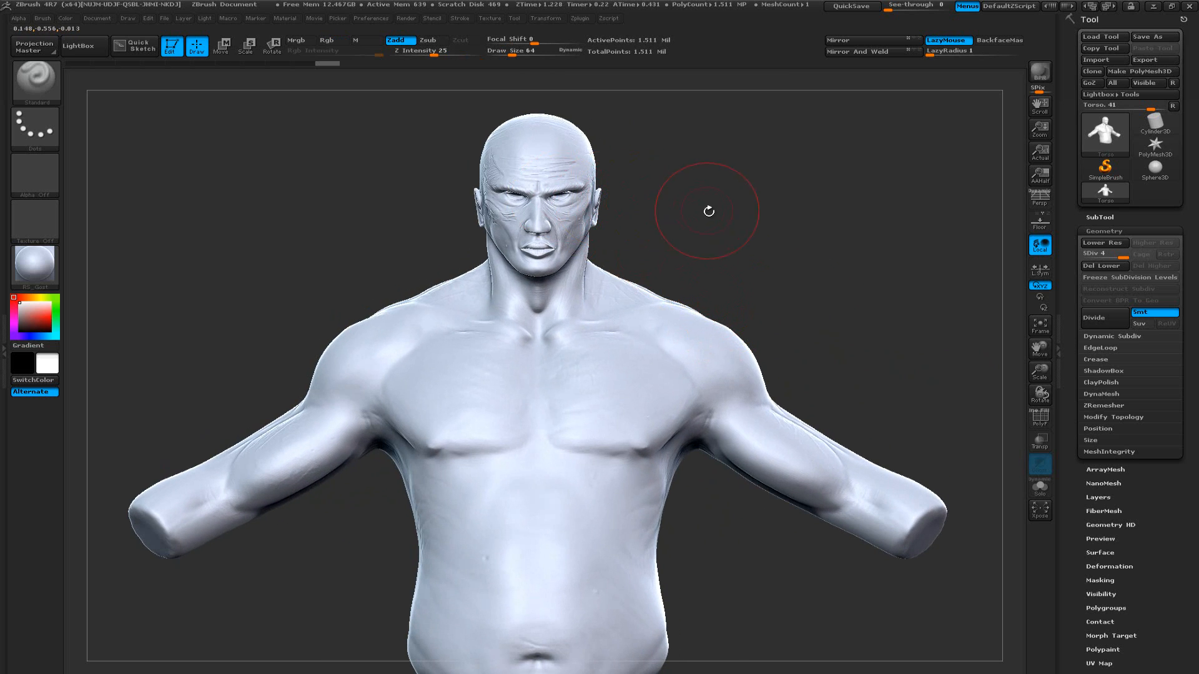
mouse_move(709, 209)
left_mouse_down("alt")
mouse_move(685, 246)
mouse_move(692, 316)
left_mouse_up("alt")
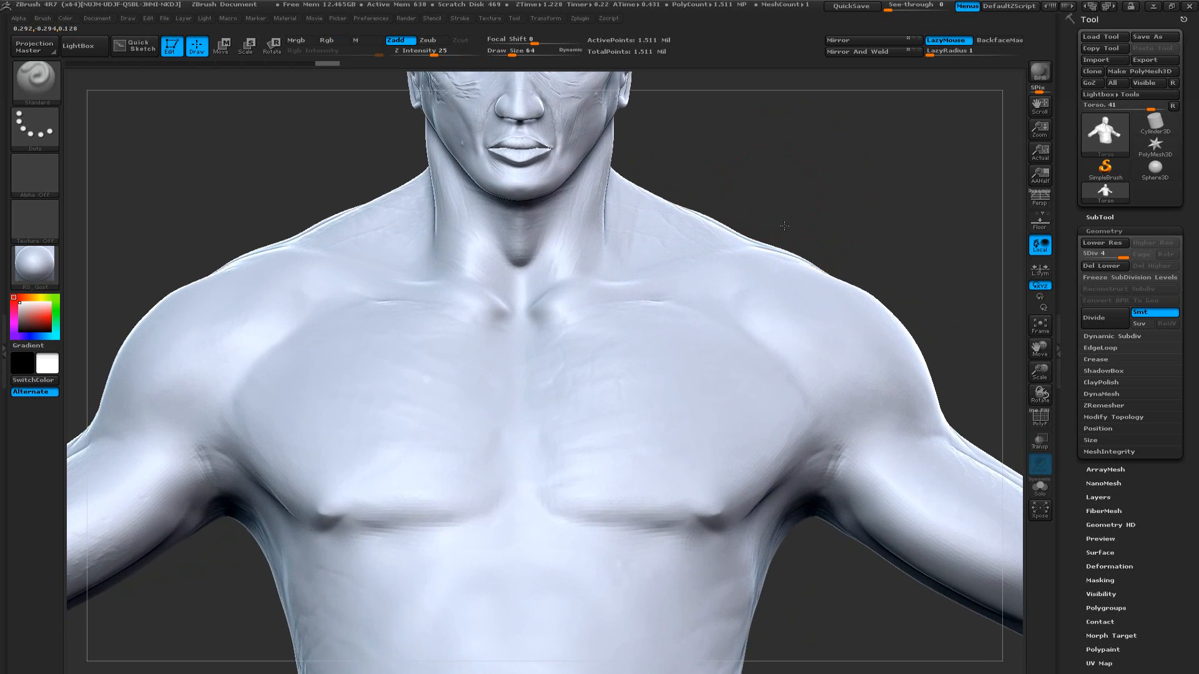
left_click_drag(776, 199, 740, 360, "alt")
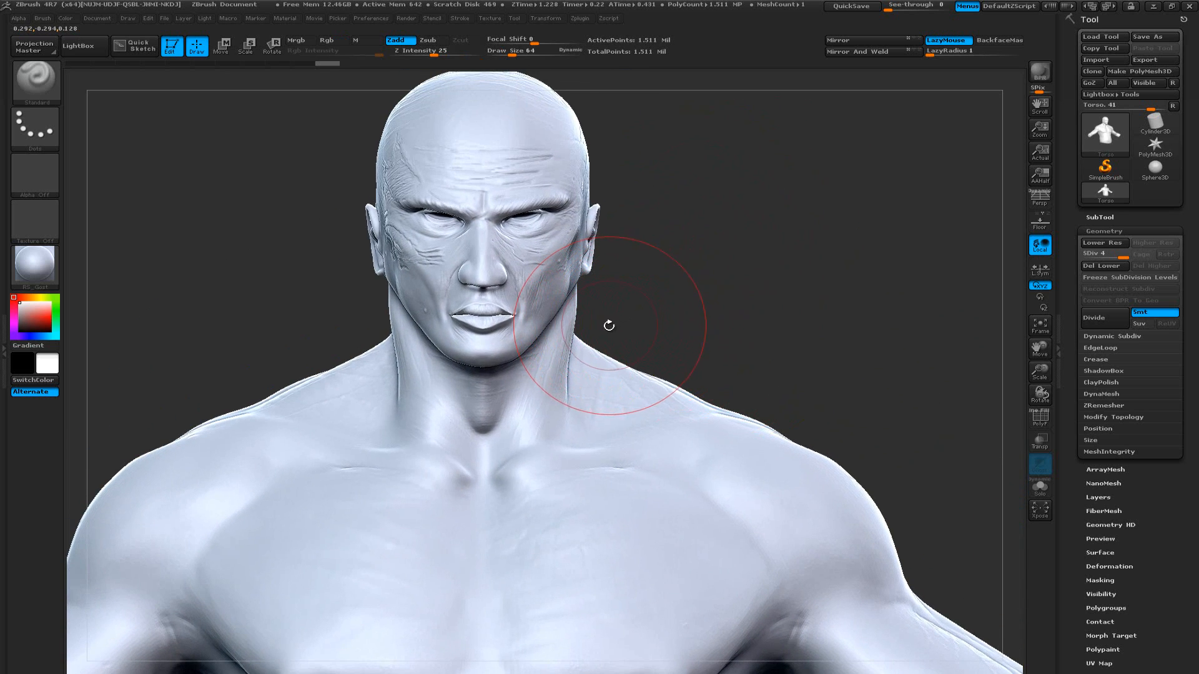
Reduce the brush draw size to 9 and open the ZRemesher settings for the torso
key("bracketleft")
key("bracketleft")
key("bracketleft")
key("bracketleft")
key("bracketleft")
key("bracketleft")
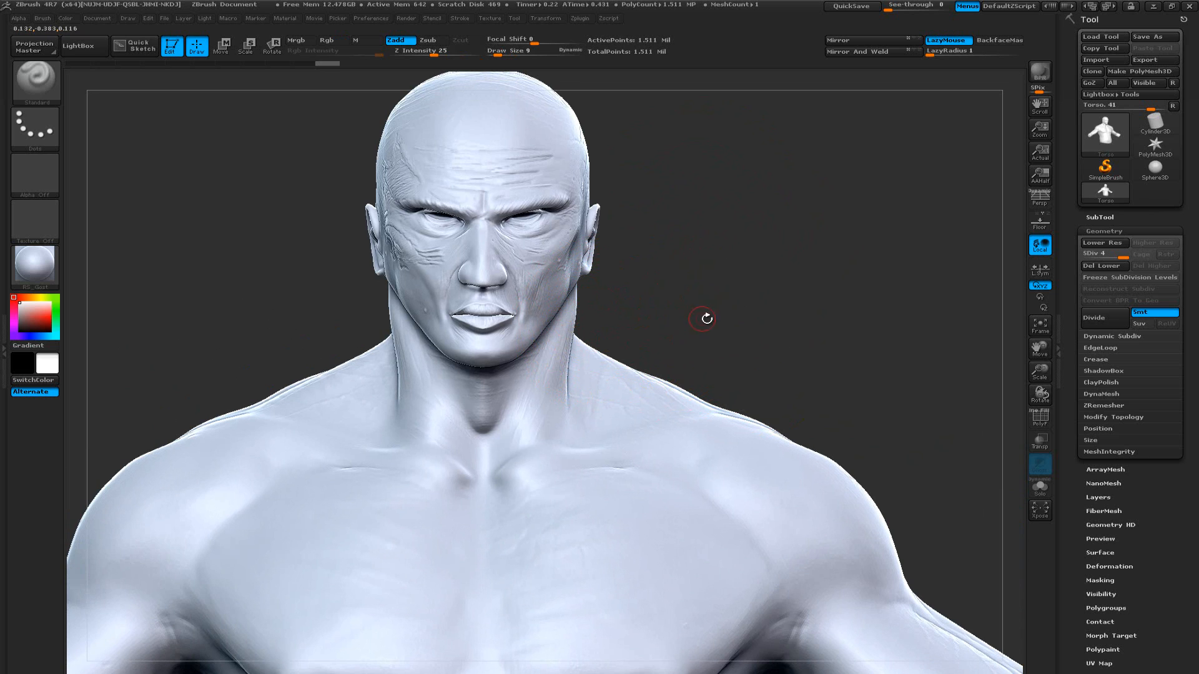
left_click(1104, 231)
left_click(1114, 231)
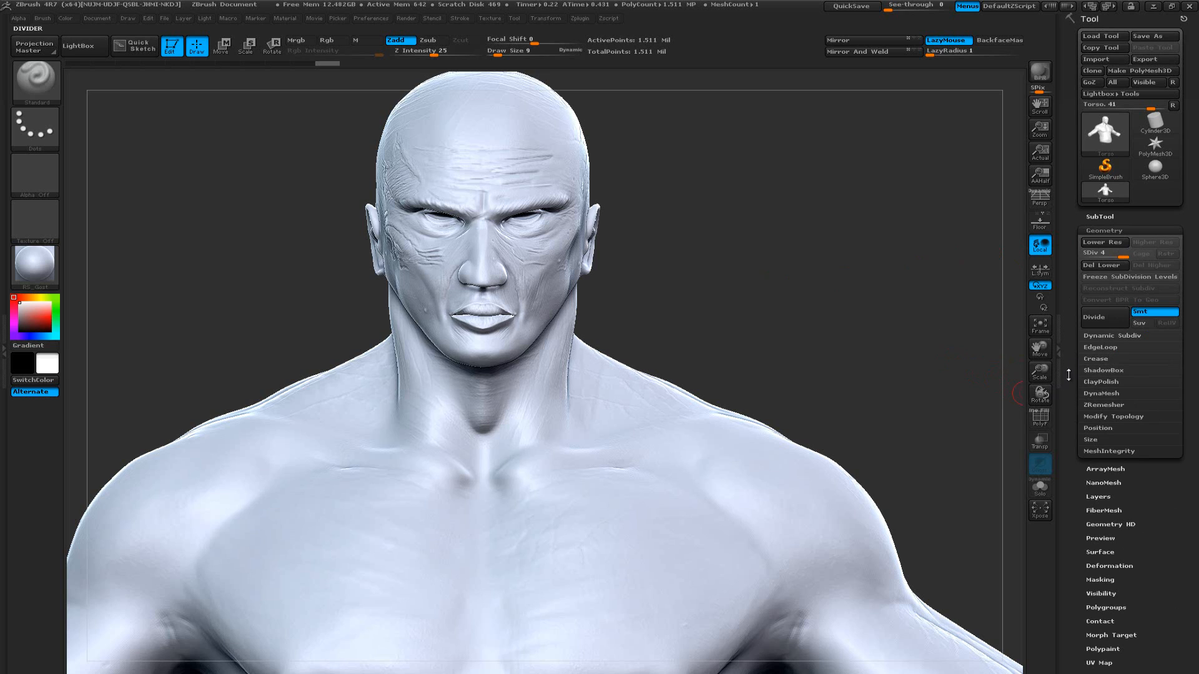
left_click(1104, 405)
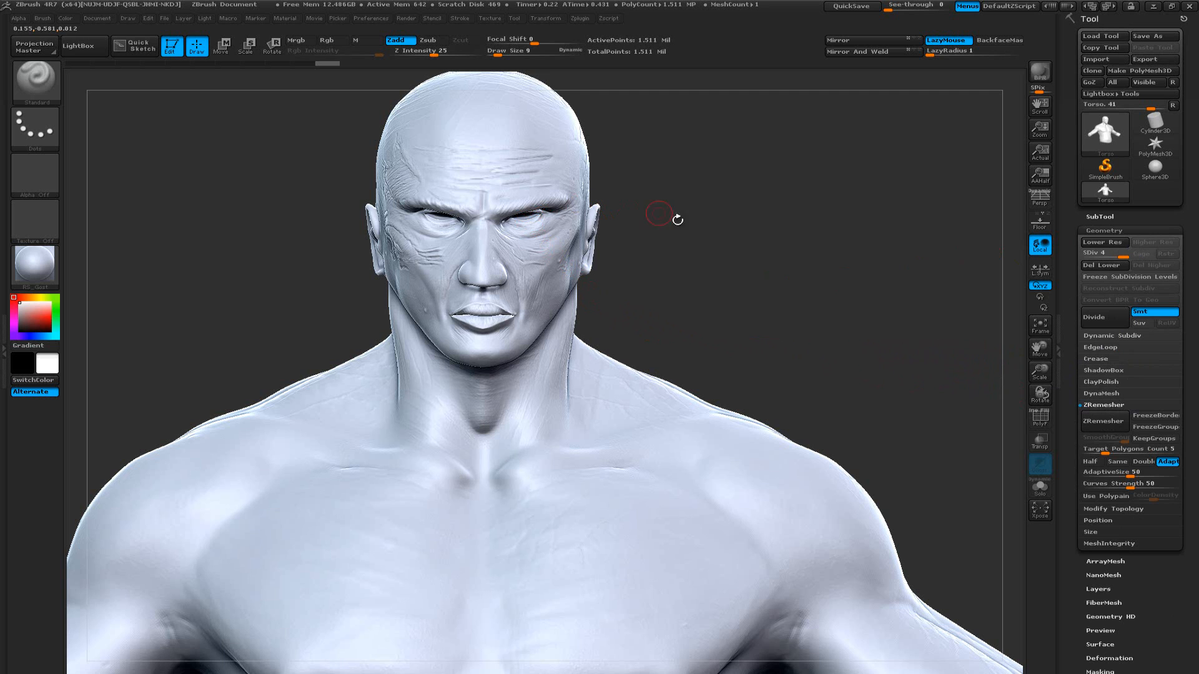
Inspect the head's polygon wireframe up close and check the model's active point count
mouse_move(732, 305)
left_mouse_down()
mouse_move(706, 298)
mouse_move(749, 306)
mouse_move(777, 373)
left_mouse_up()
mouse_move(866, 203)
left_mouse_down("alt")
mouse_move(907, 380)
mouse_move(883, 348)
mouse_move(792, 383)
mouse_move(837, 367)
left_mouse_up("alt")
key("shift+f")
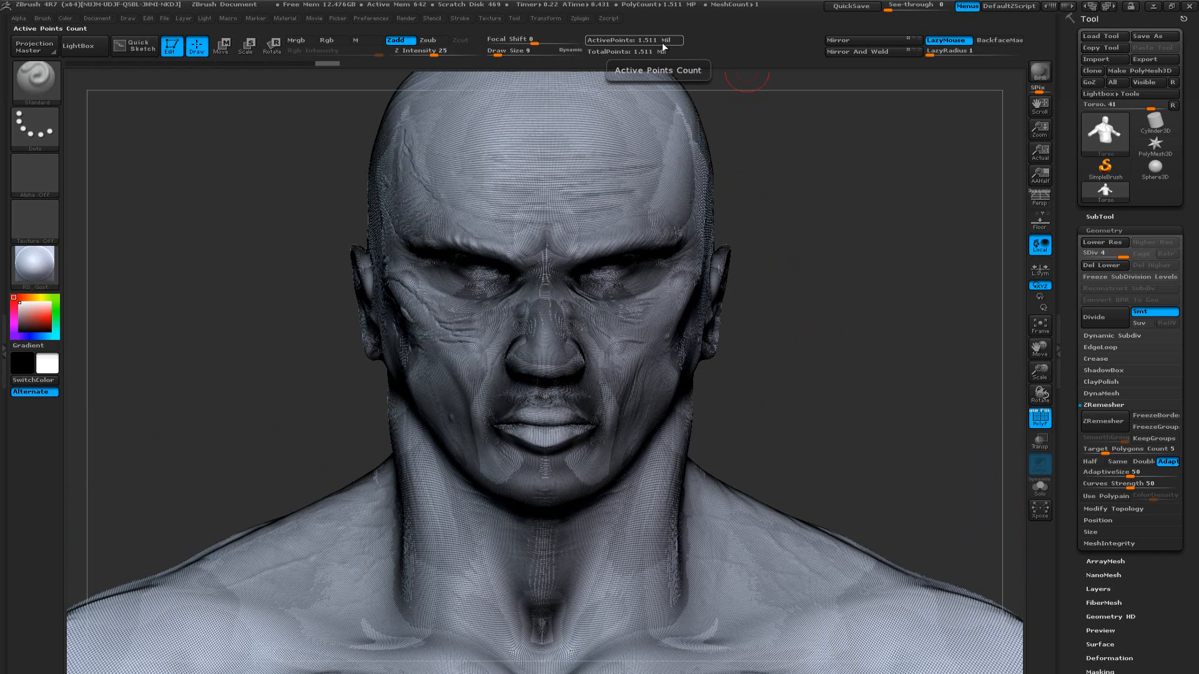
key("shift")
key("shift+f")
key("l")
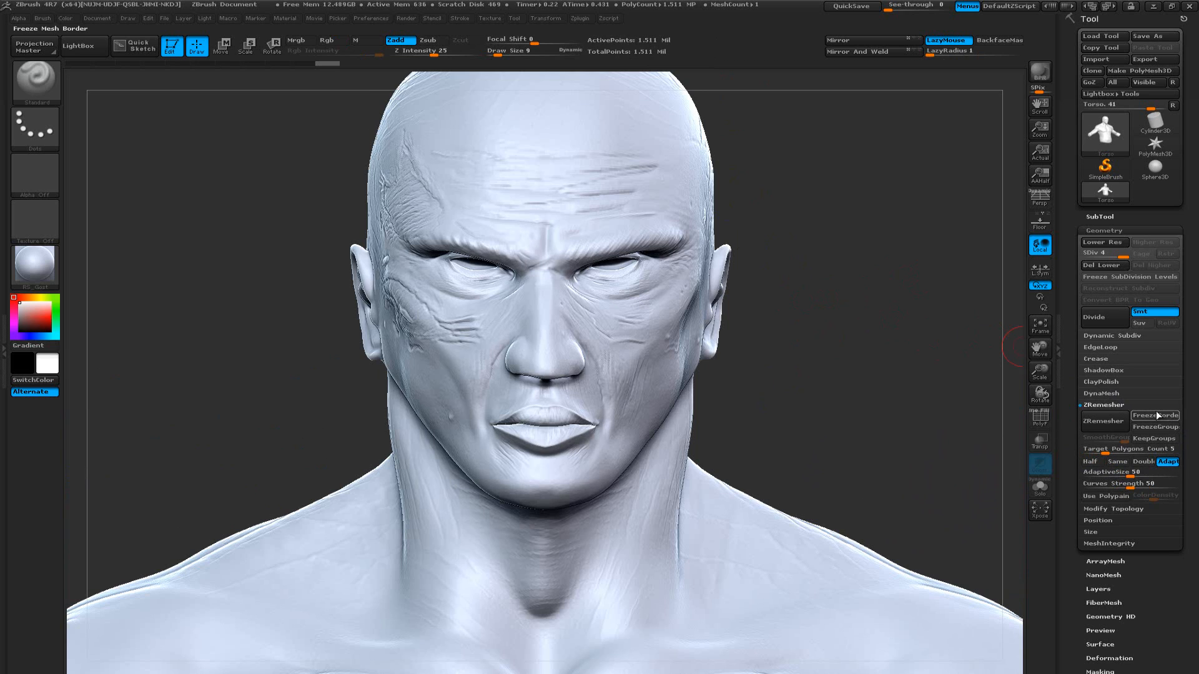
Set the ZRemesher target polygon count to 20
left_click(1103, 450)
left_click_drag(837, 384, 784, 384)
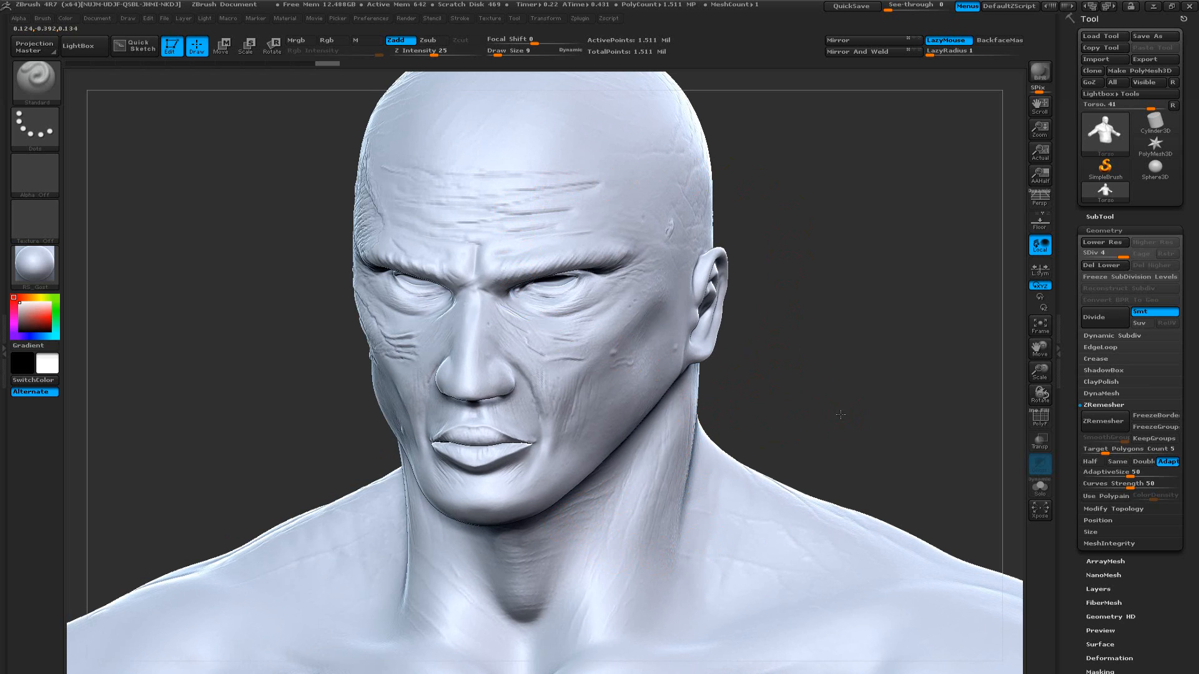
left_click_drag(843, 413, 884, 411)
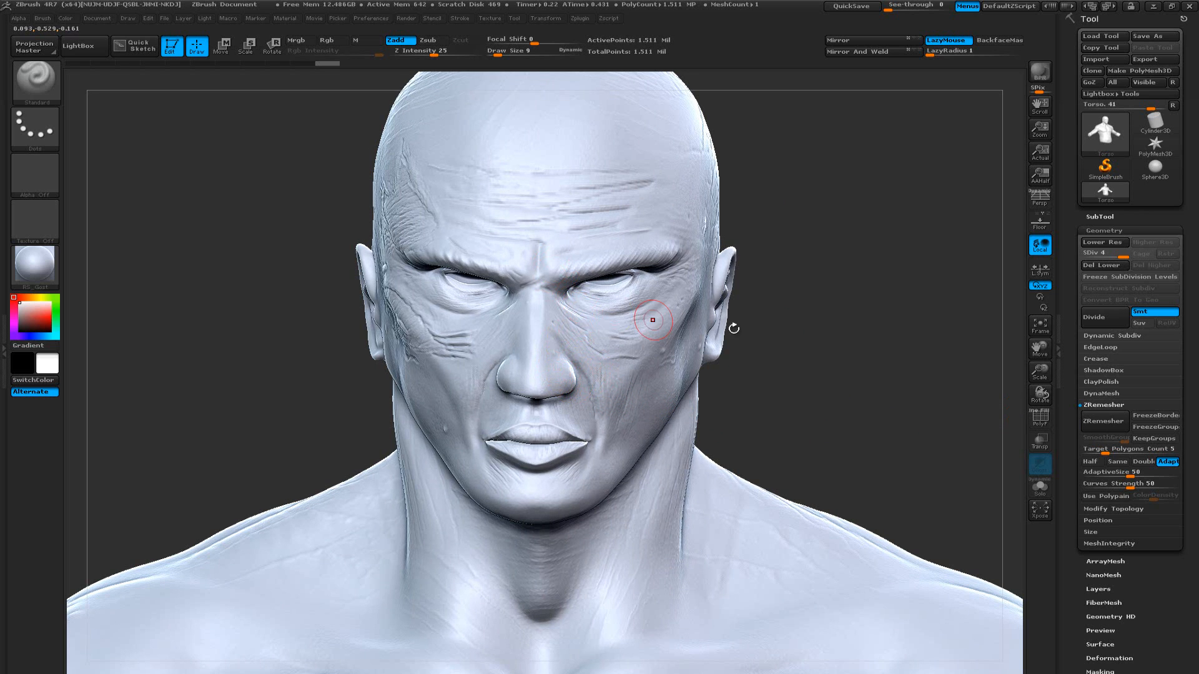
left_click(1095, 449)
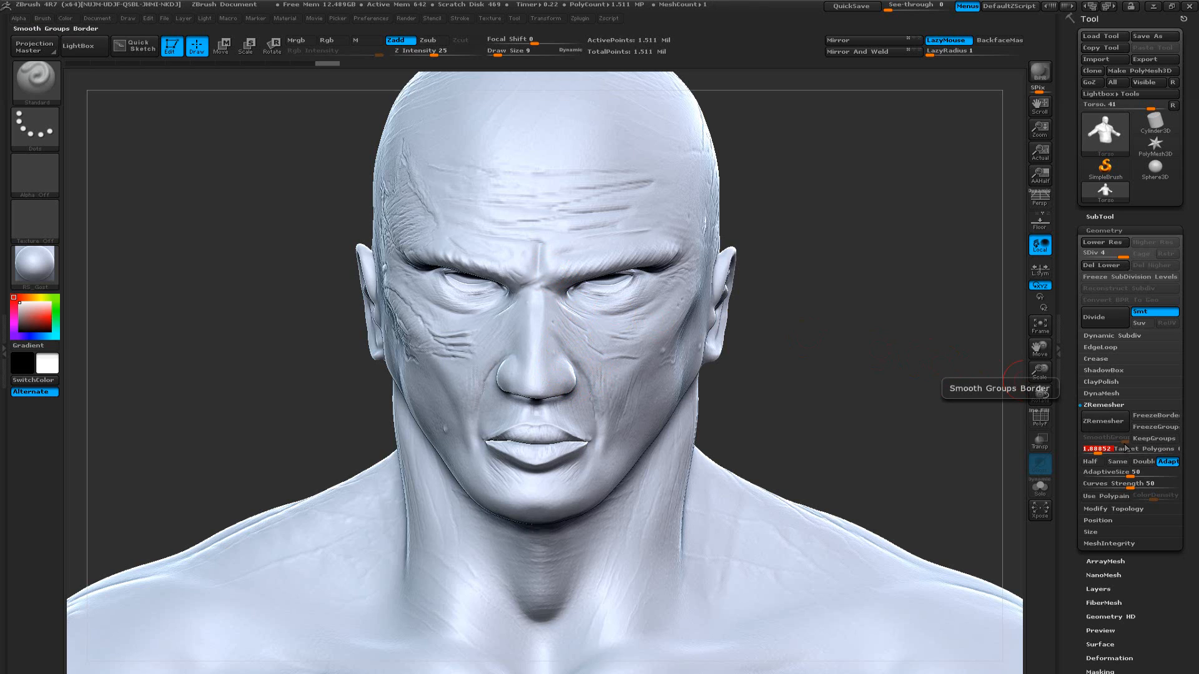
type("20")
key("Return")
key("Return")
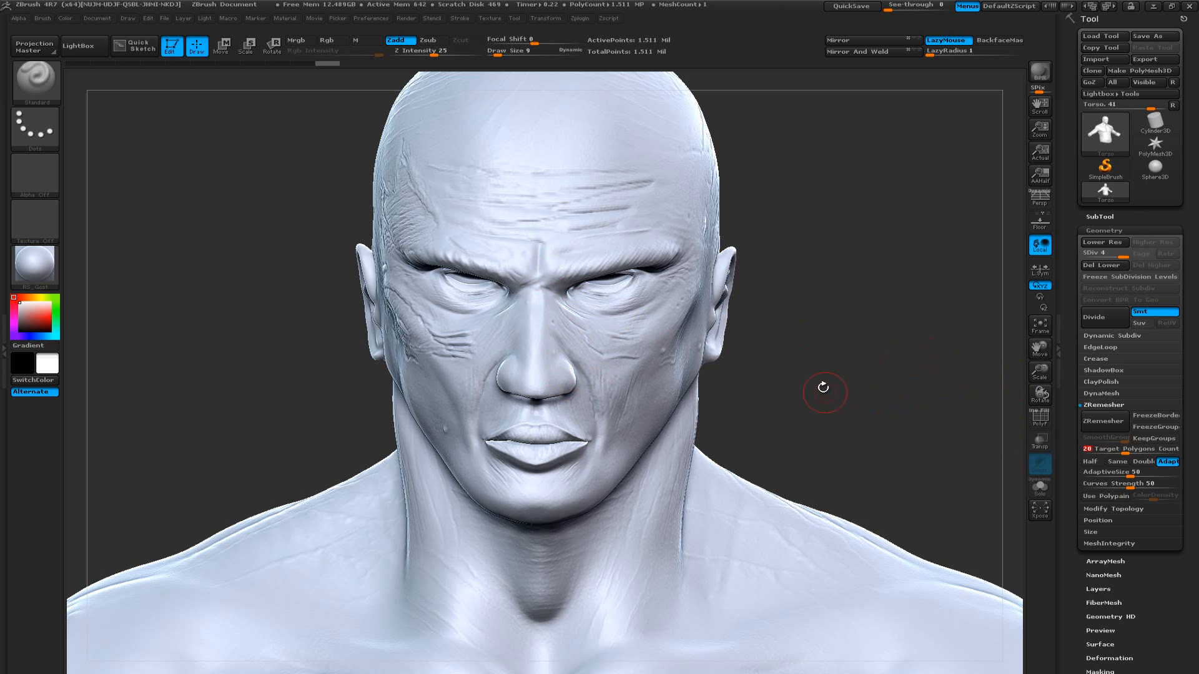
Review the wrinkles and scars on the head and the overall torso shape from the front and both sides
key("f")
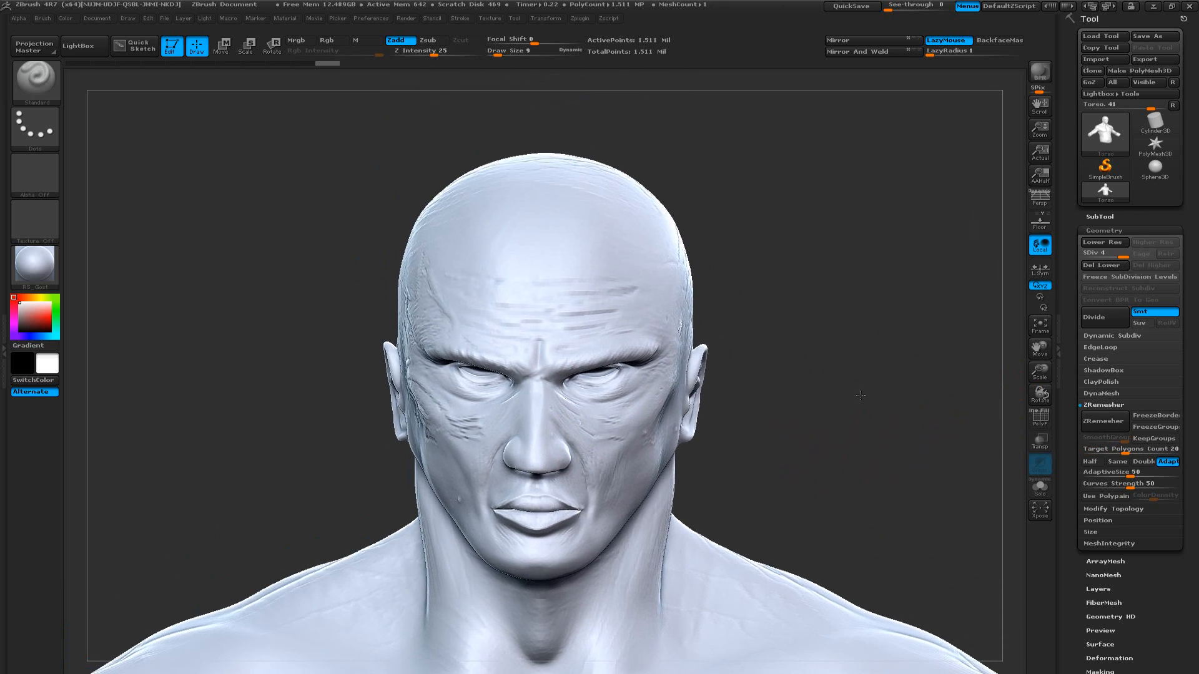
left_click_drag(841, 306, 793, 337)
left_click_drag(749, 299, 738, 304, "shift")
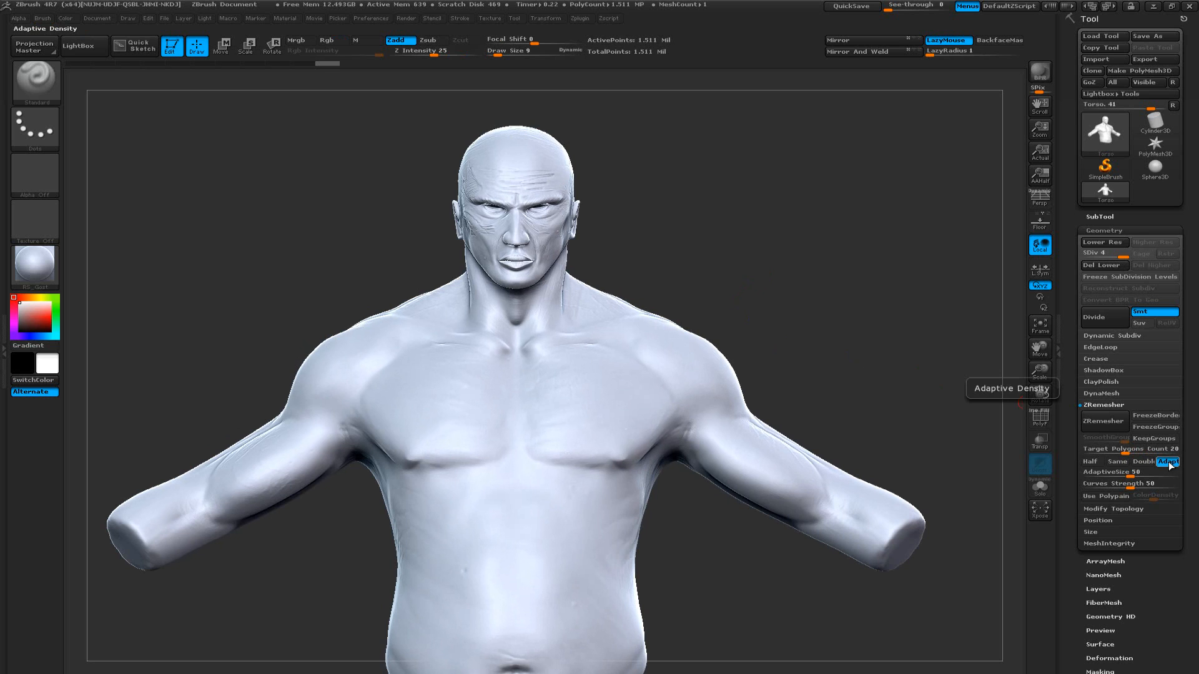
left_click_drag(716, 248, 752, 370, "alt")
left_click_drag(785, 260, 707, 396, "alt")
left_click_drag(784, 399, 820, 415)
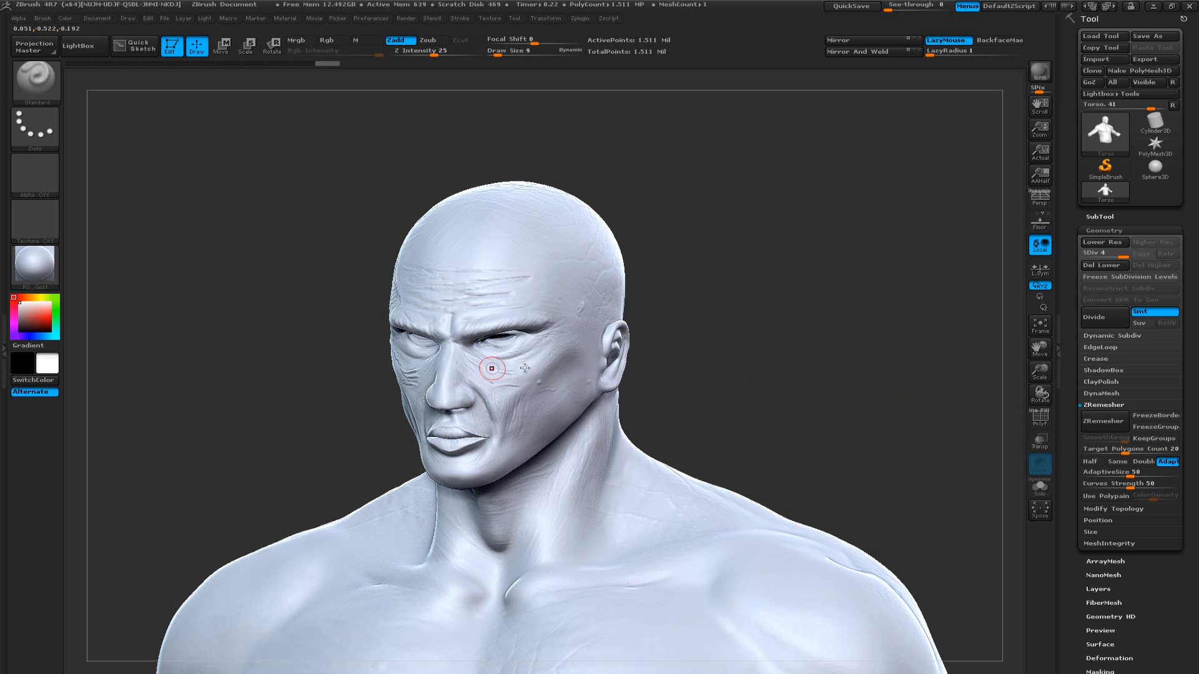
left_click_drag(712, 368, 693, 356)
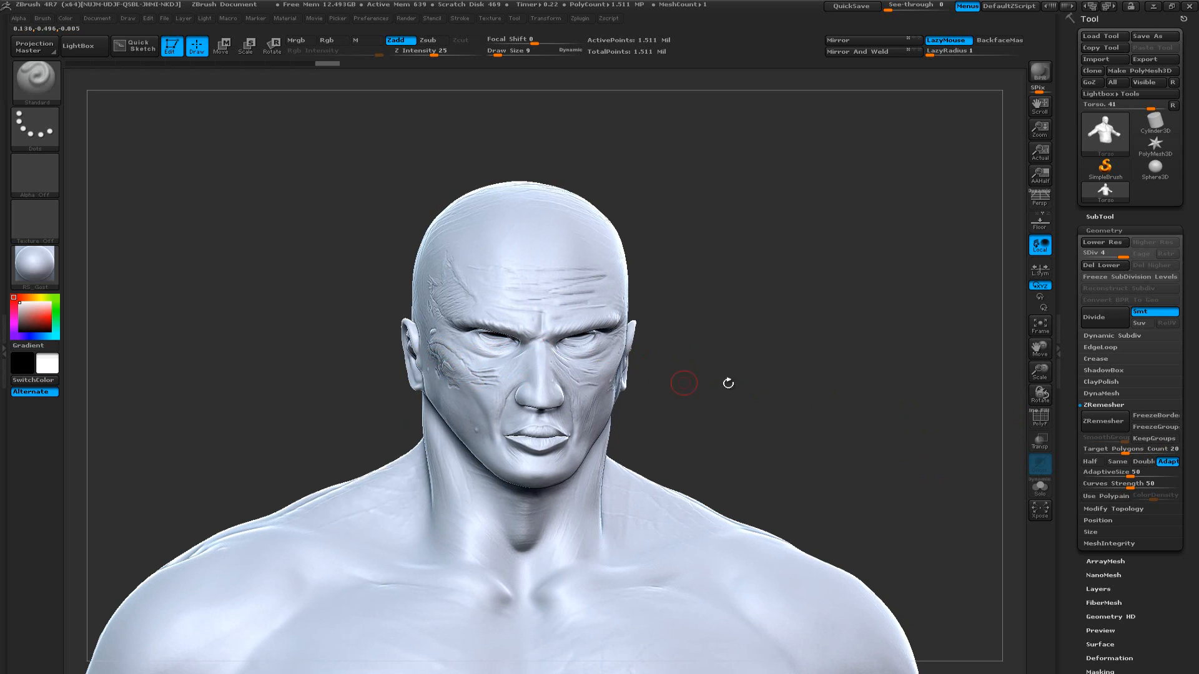
left_click_drag(728, 383, 824, 378)
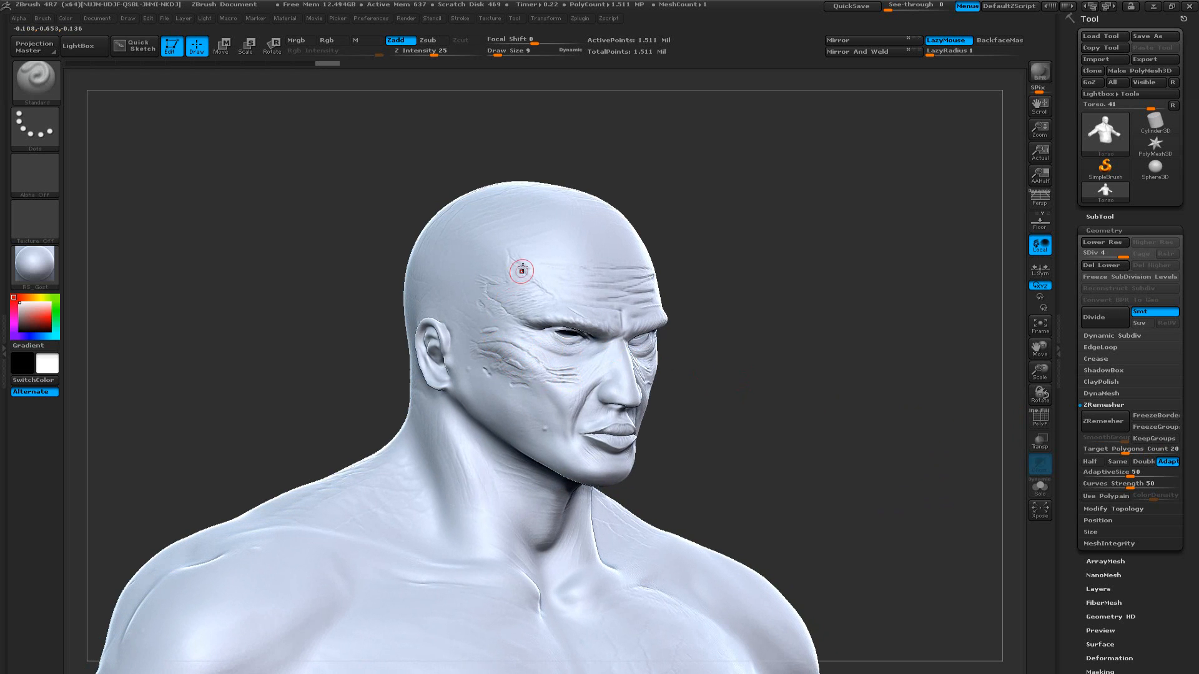
left_click_drag(801, 357, 761, 362)
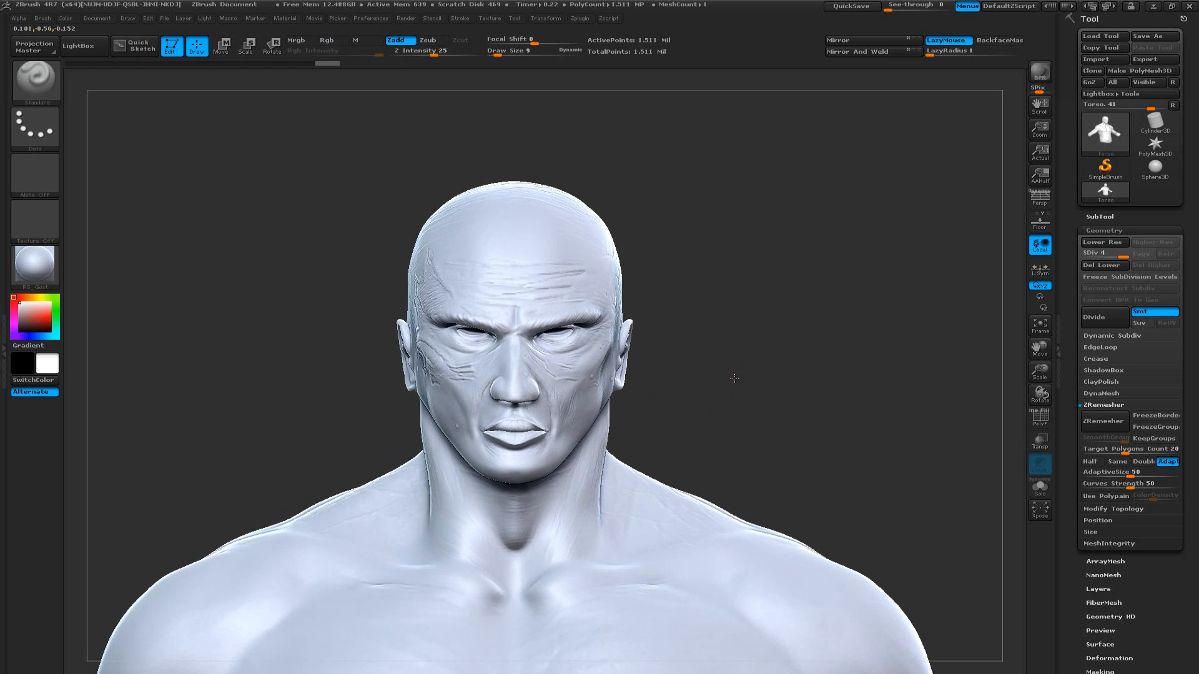
Run ZRemesher on the torso to rebuild it as a low-resolution mesh
key("f")
left_click_drag(742, 228, 762, 393, "alt")
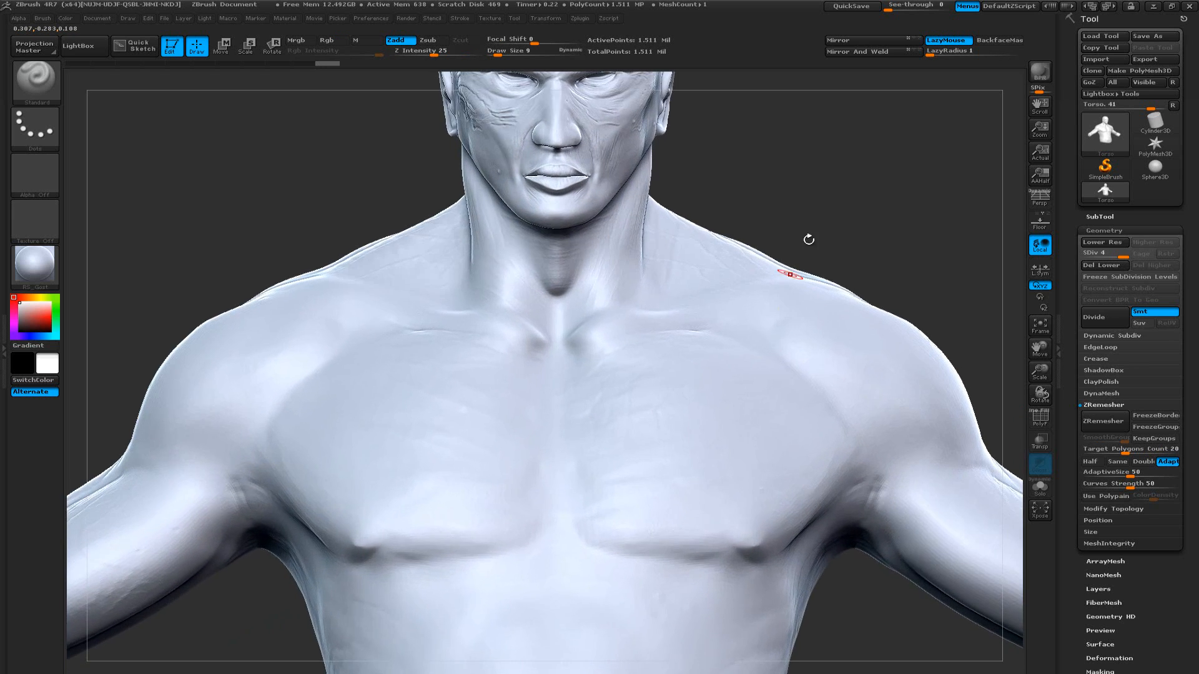
left_click_drag(778, 128, 742, 356, "alt")
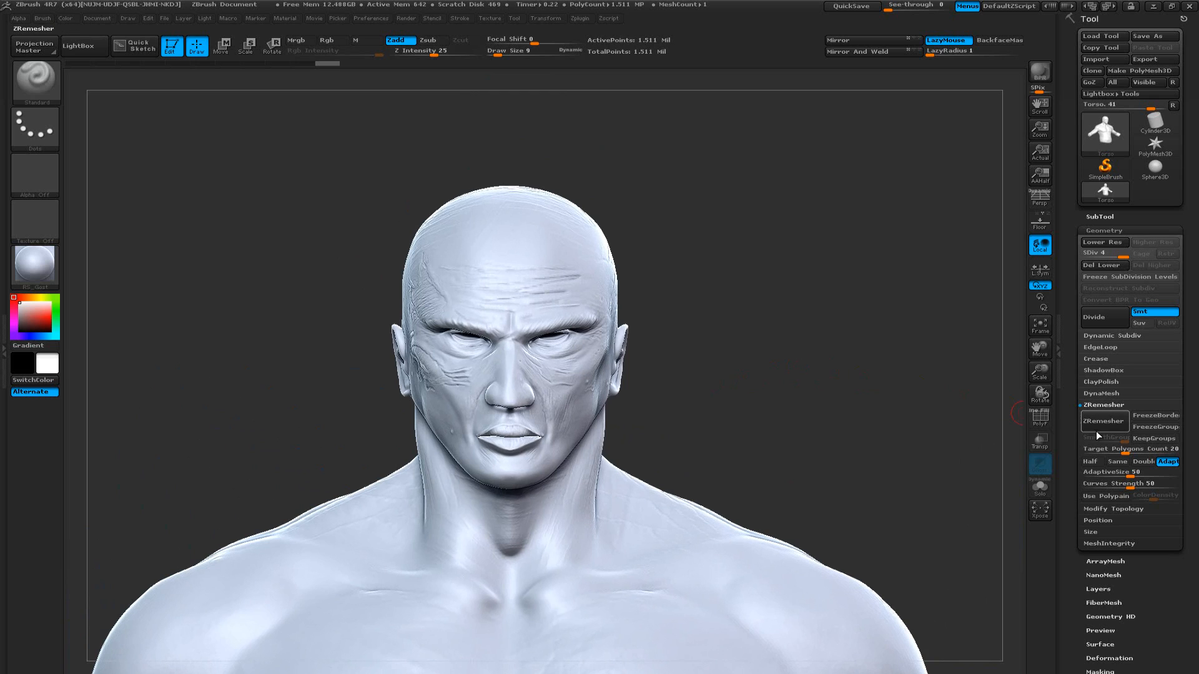
left_click(1111, 422)
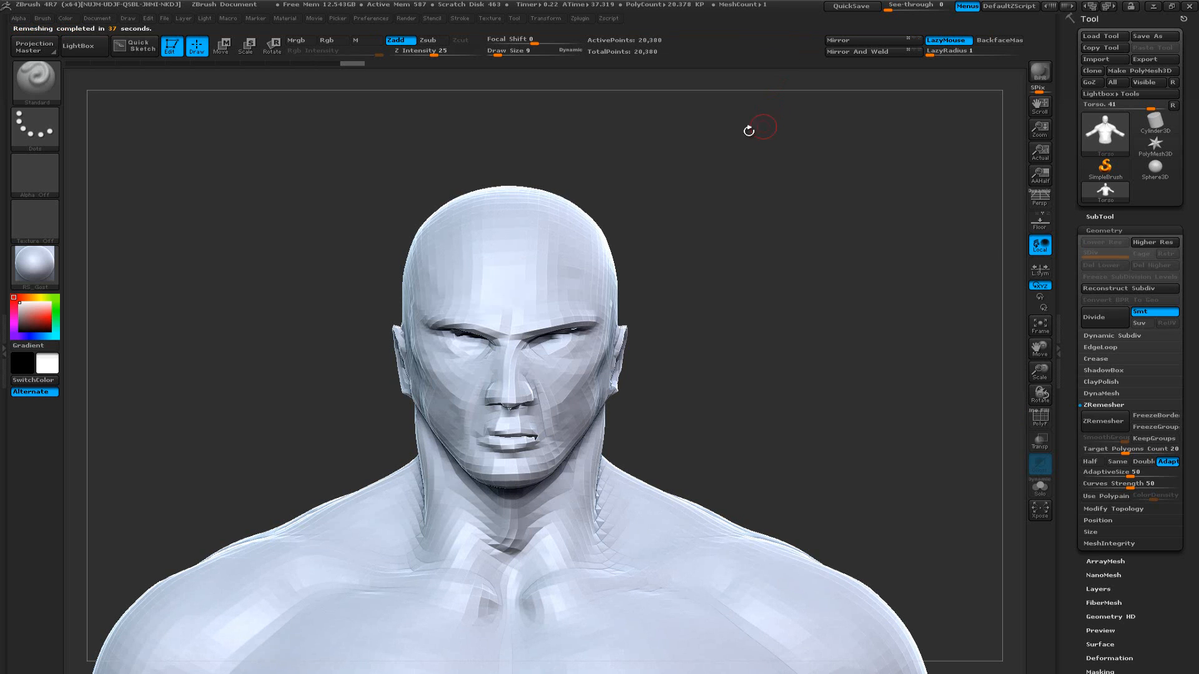
Inspect the remeshed torso's polygon flow and total point count, and examine the face's shape without the wireframe
left_click_drag(714, 363, 754, 450)
key("shift+f")
left_click_drag(806, 331, 735, 311)
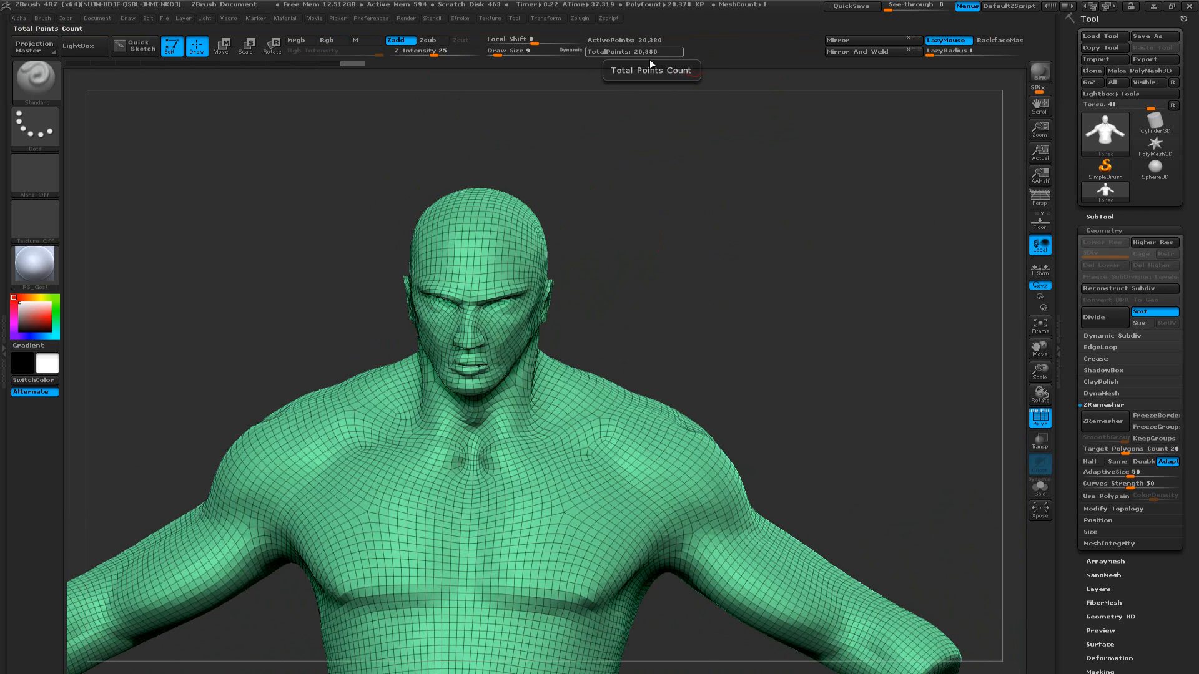
left_click_drag(631, 243, 729, 199, "alt")
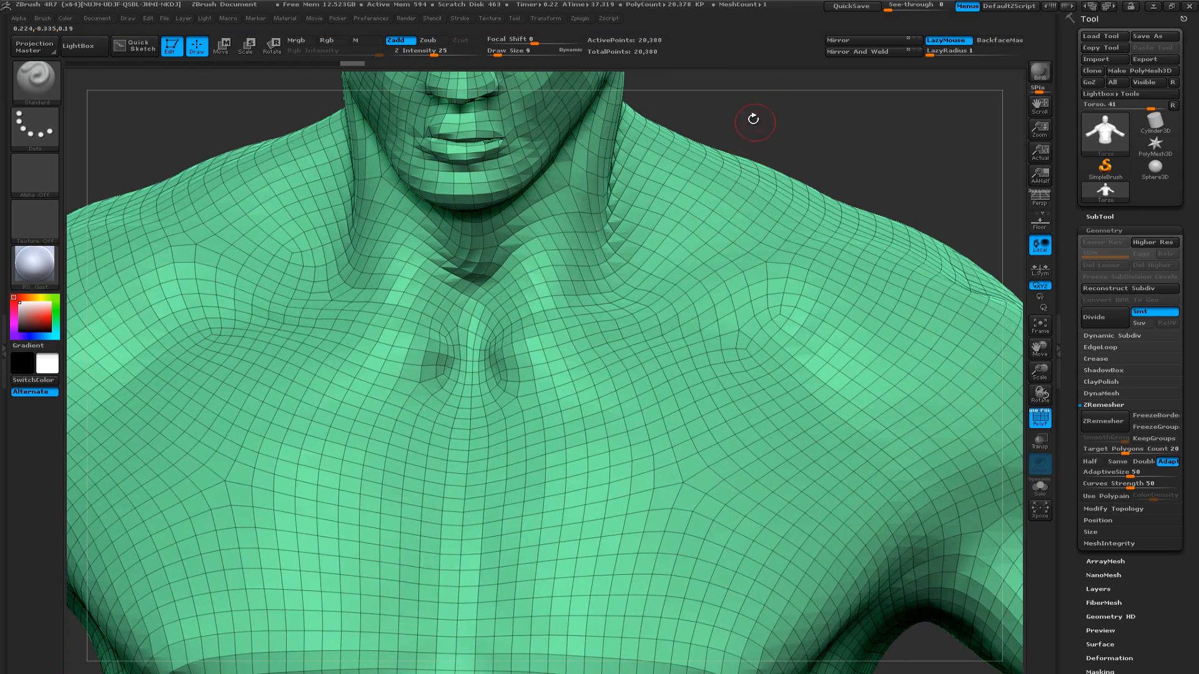
left_click_drag(751, 118, 760, 530, "alt")
left_click_drag(759, 347, 599, 356)
key("shift+f")
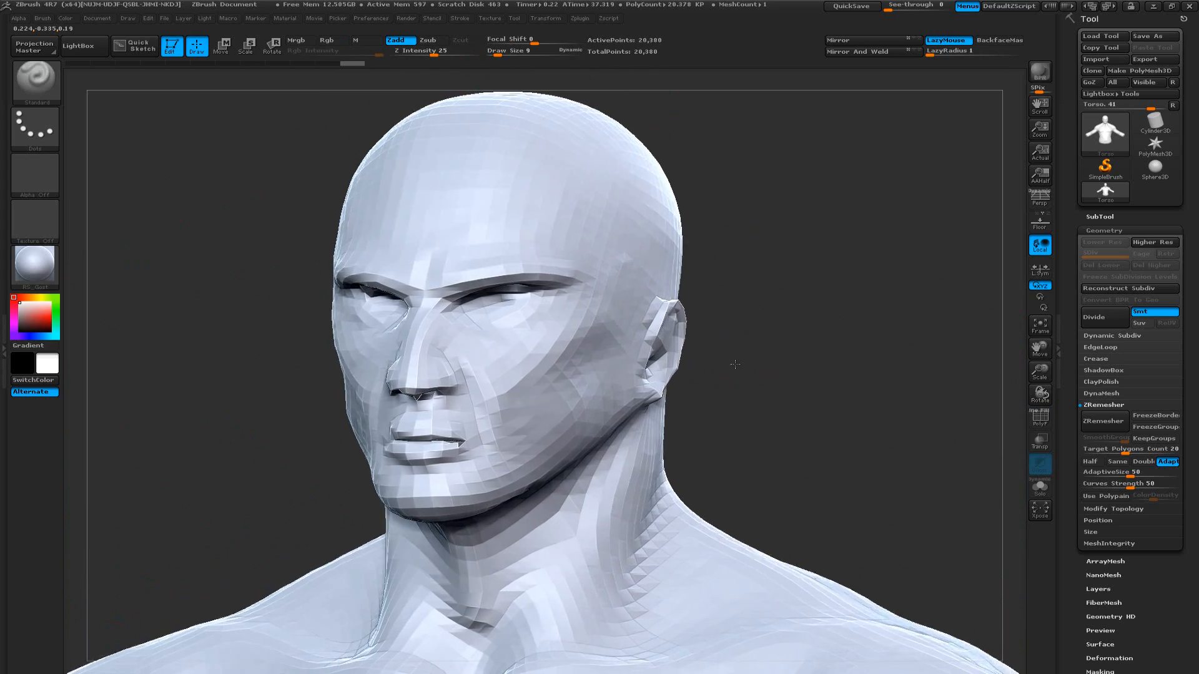
mouse_move(750, 366)
left_mouse_down()
mouse_move(824, 369)
mouse_move(677, 354)
mouse_move(737, 363)
mouse_move(723, 366)
left_mouse_up()
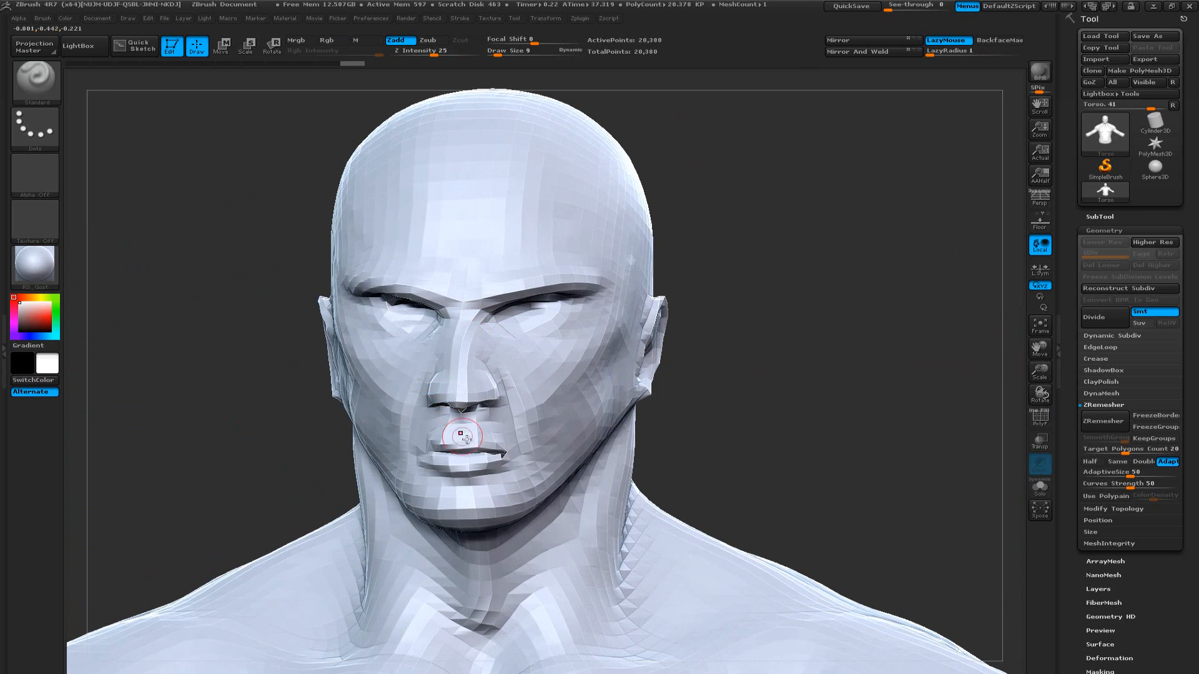
left_click_drag(432, 455, 488, 445)
Subdivide the remeshed torso three times to reach subdivision level 4
left_click(1104, 230)
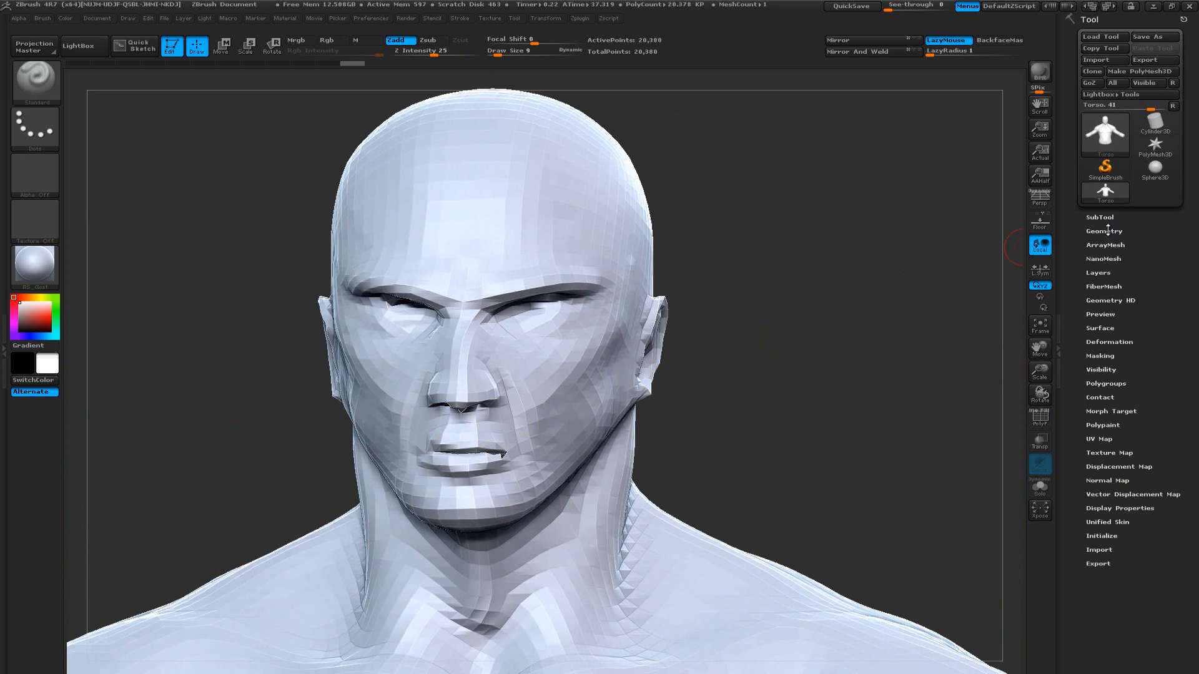
left_click(1111, 230)
left_click(1098, 319)
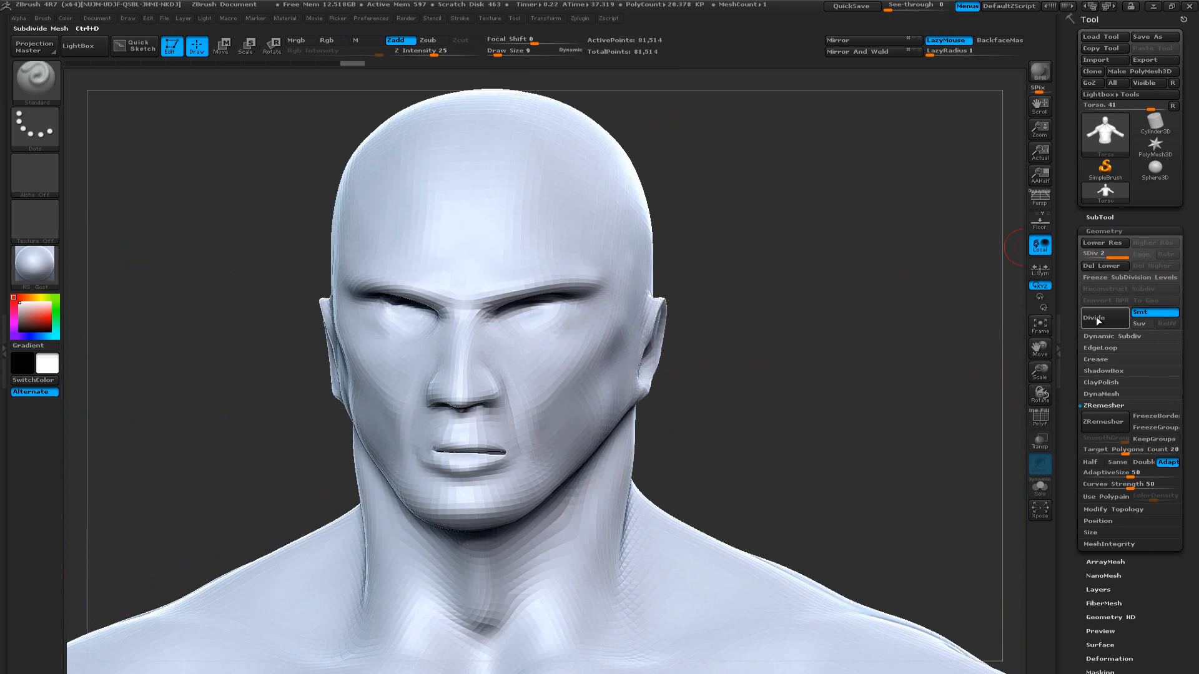
left_click(1100, 318)
left_click(1092, 319)
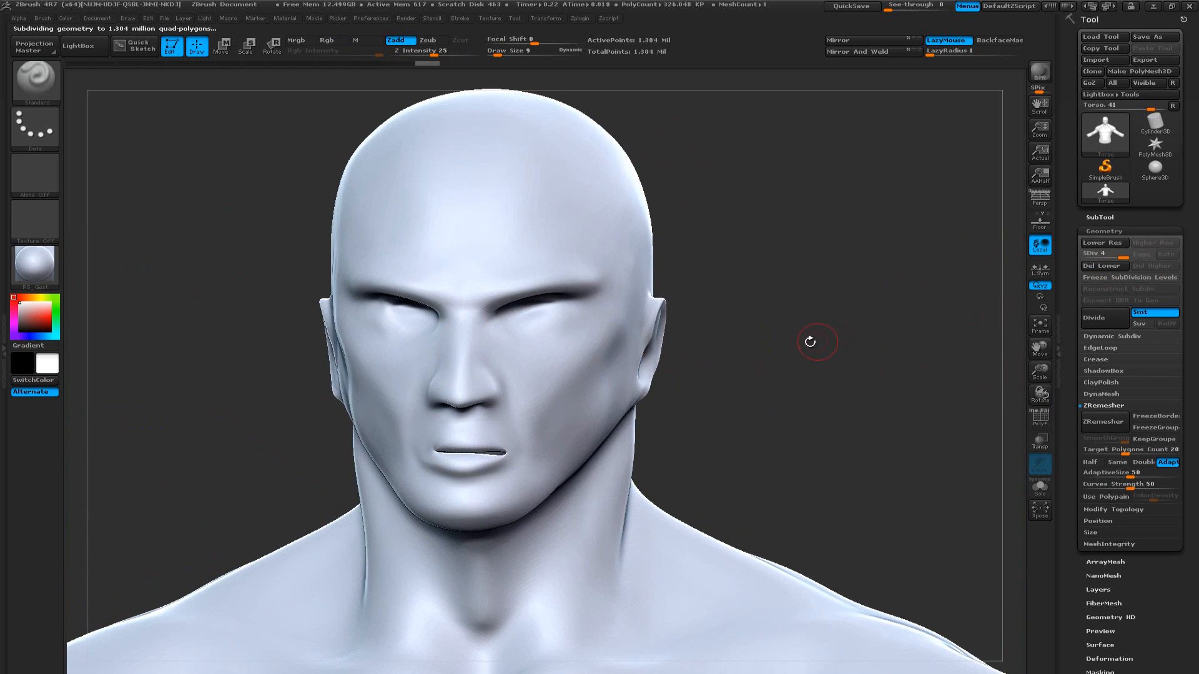
Examine the remeshed head from both sides and lower the torso to its first subdivision level
left_click_drag(774, 342, 844, 340)
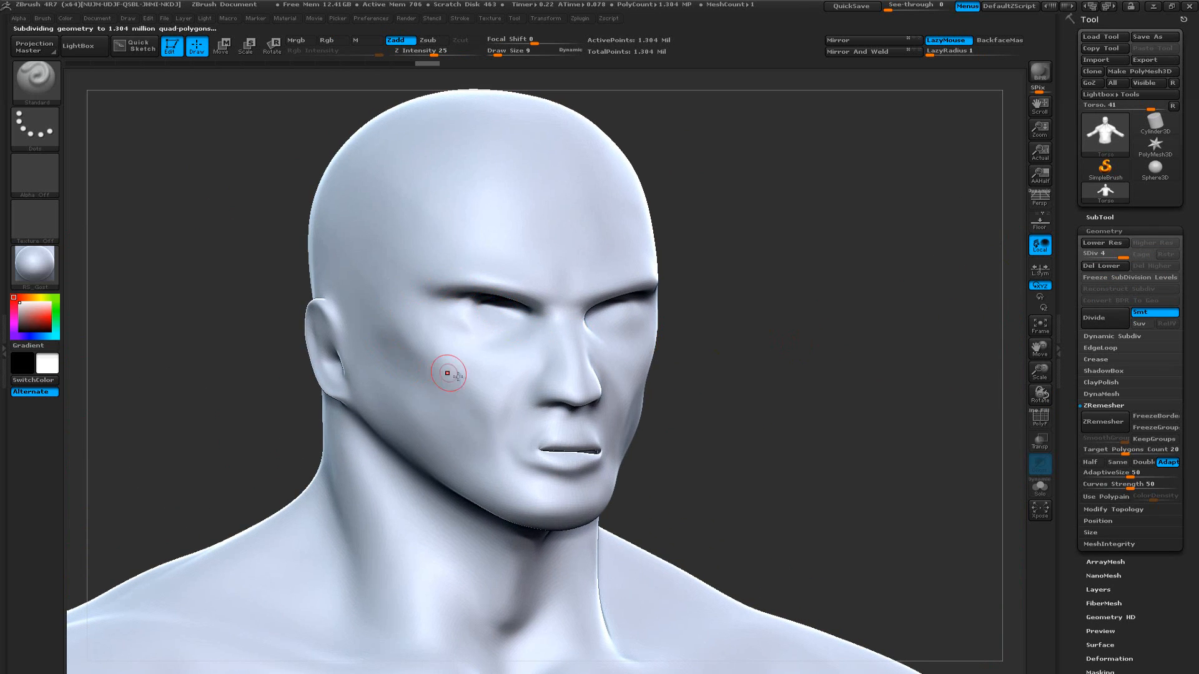
left_click_drag(752, 436, 428, 450)
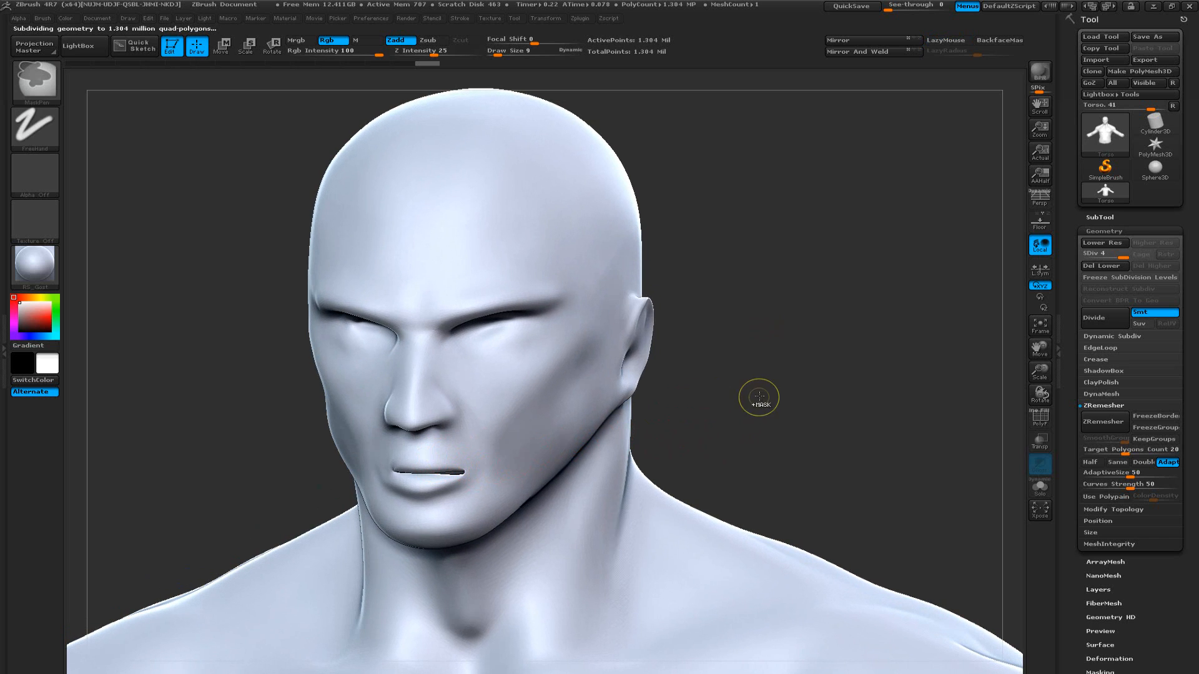
key("shift+d")
key("shift+d")
key("shift+d")
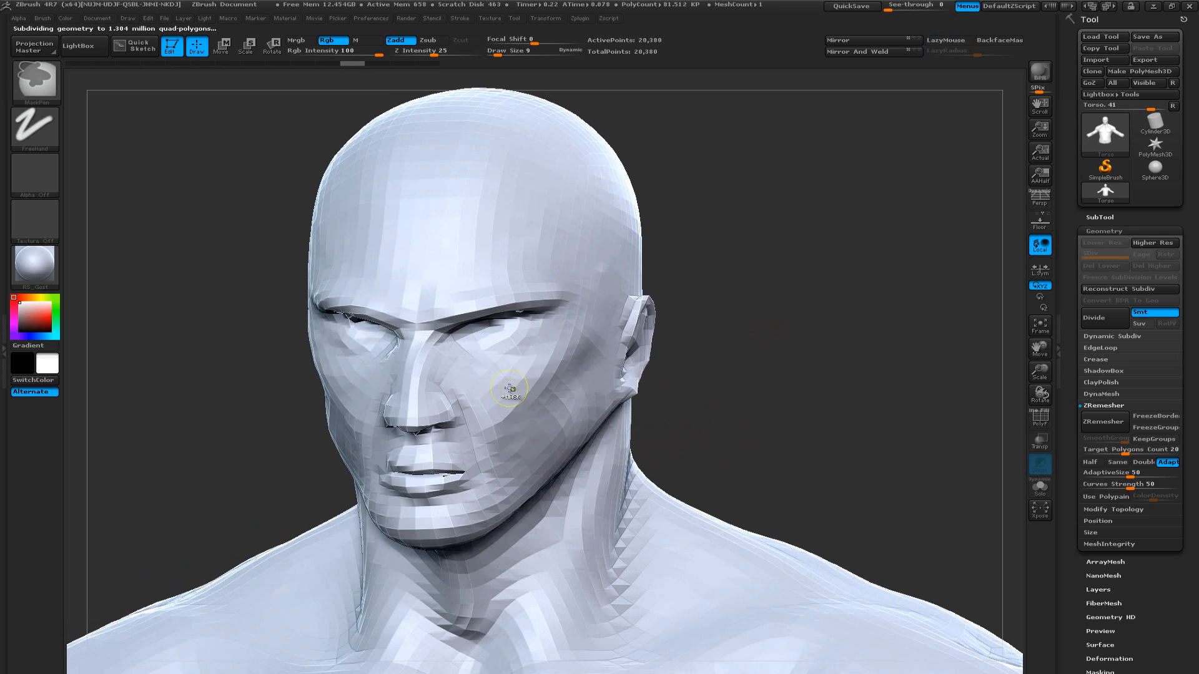
Restore the original detailed torso sculpt from before the remesh and review its face from the front
key("d")
key("d")
key("d")
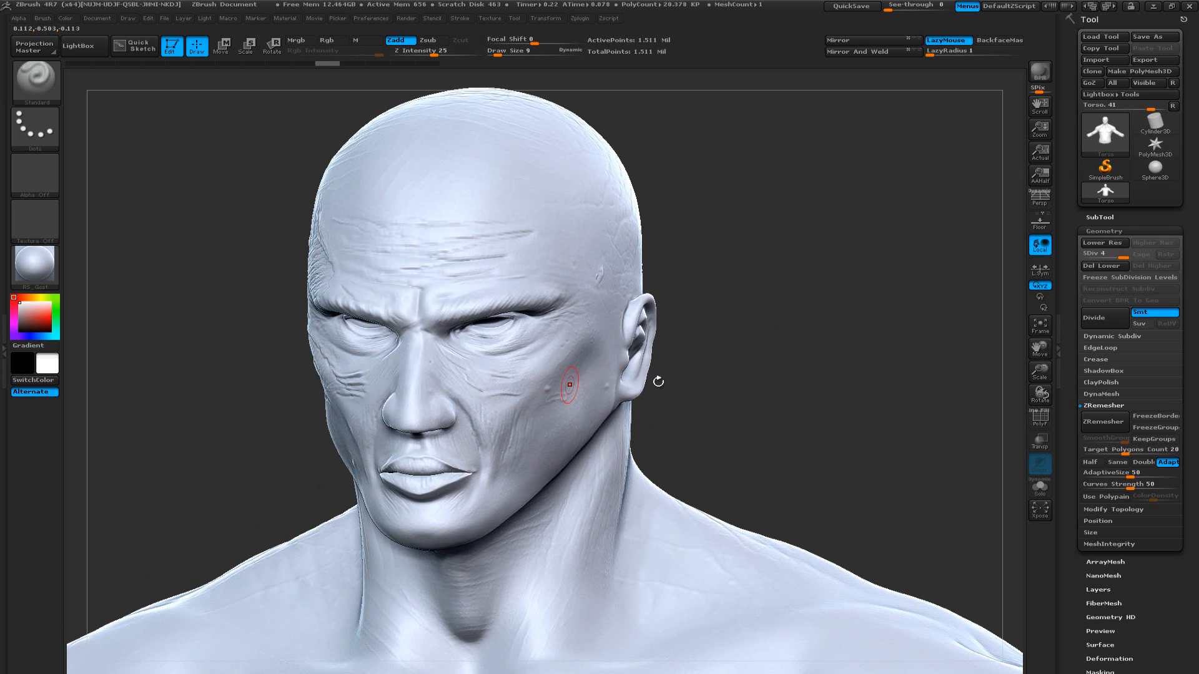
left_click_drag(774, 379, 858, 379)
mouse_move(755, 382)
left_mouse_down("alt")
mouse_move(781, 340)
mouse_move(781, 301)
mouse_move(793, 346)
left_mouse_up("alt")
left_click_drag(827, 306, 872, 420, "alt")
left_click_drag(843, 368, 851, 400, "alt")
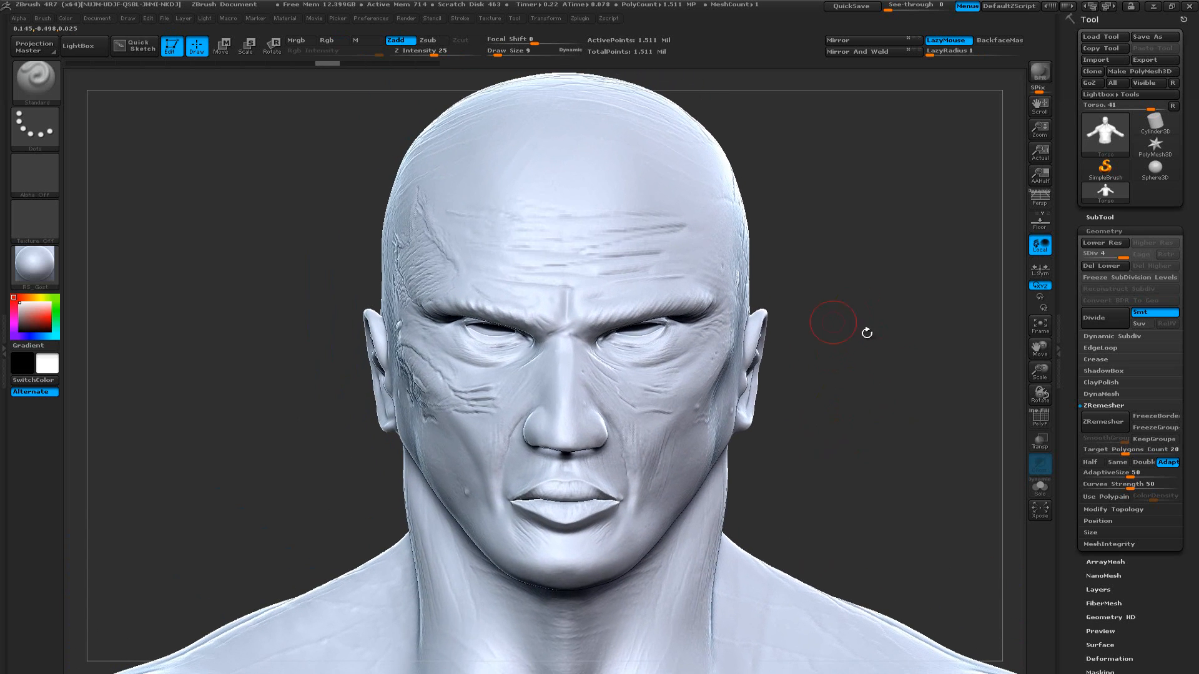
left_click_drag(864, 332, 768, 348)
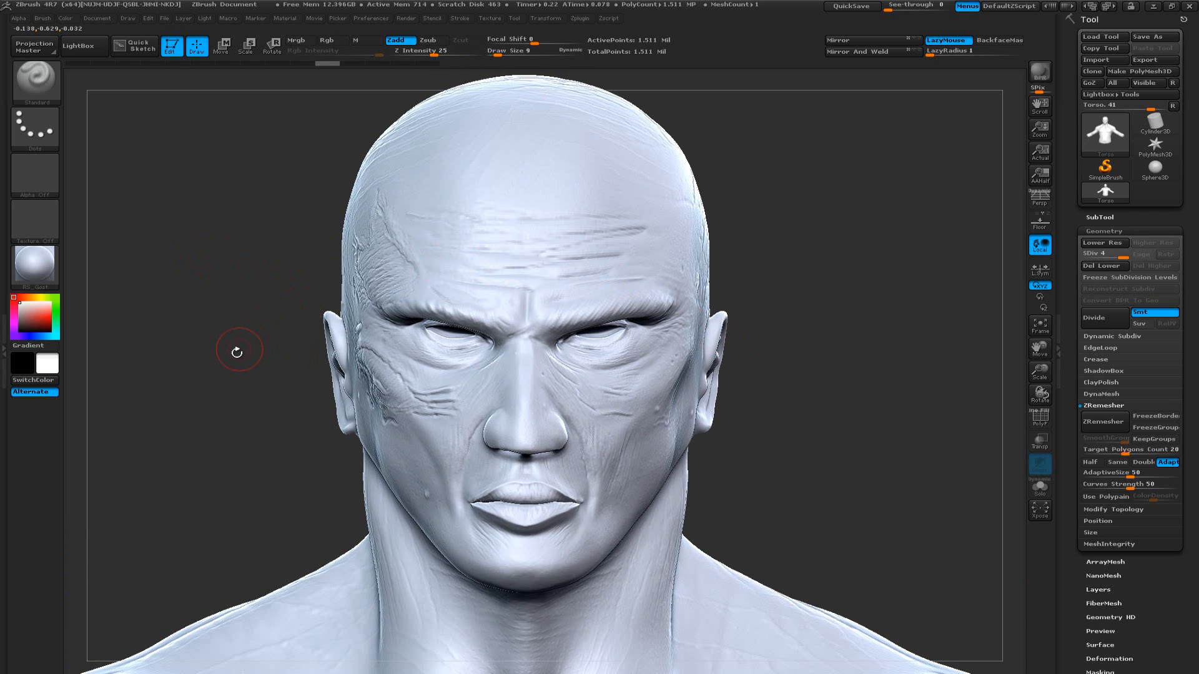
left_click_drag(237, 359, 307, 309, "alt")
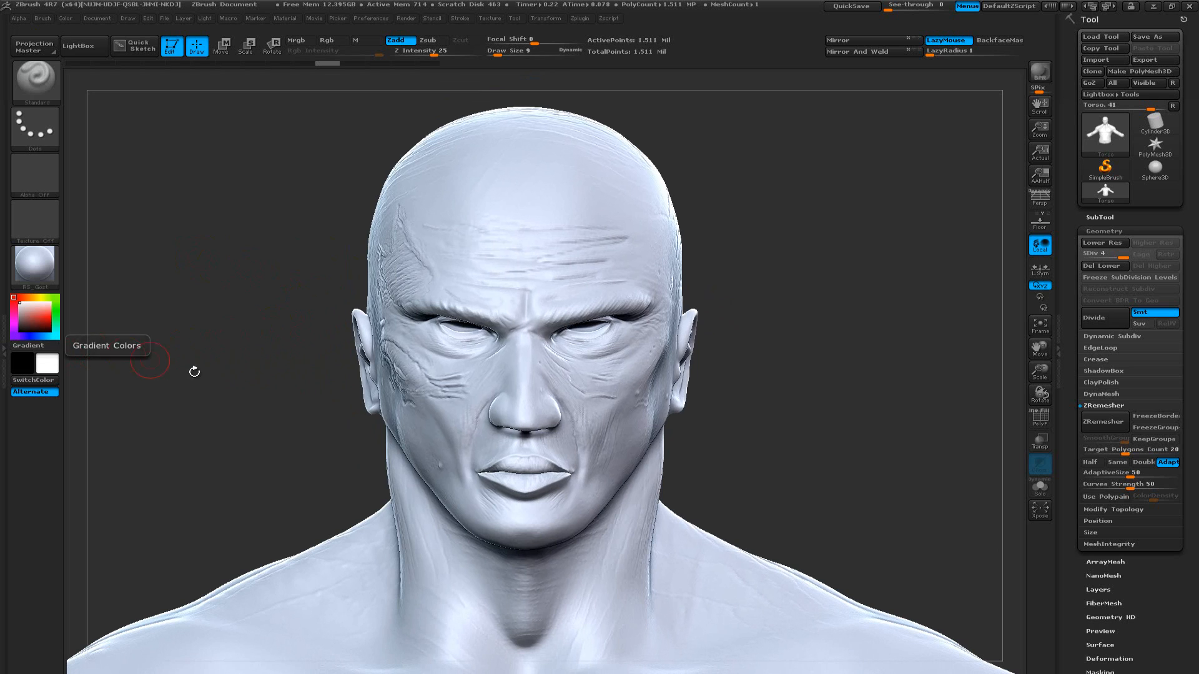
Choose the ZRemesherGuides brush for drawing flow curves
key("ctrl")
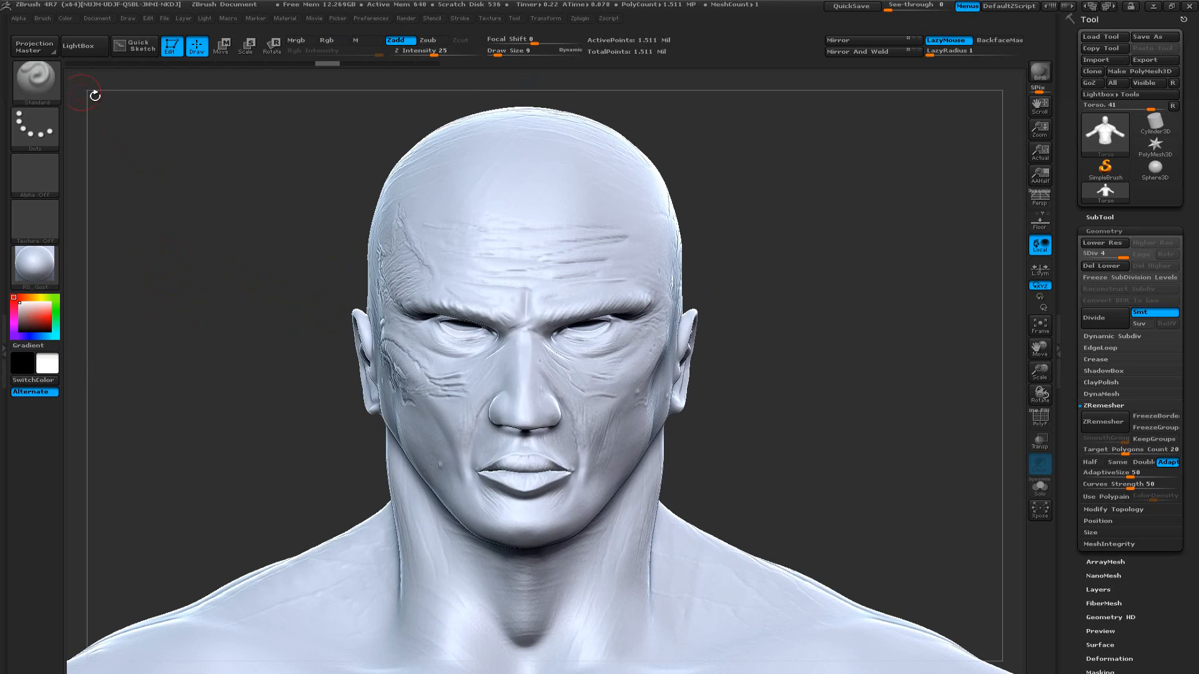
left_click(34, 79)
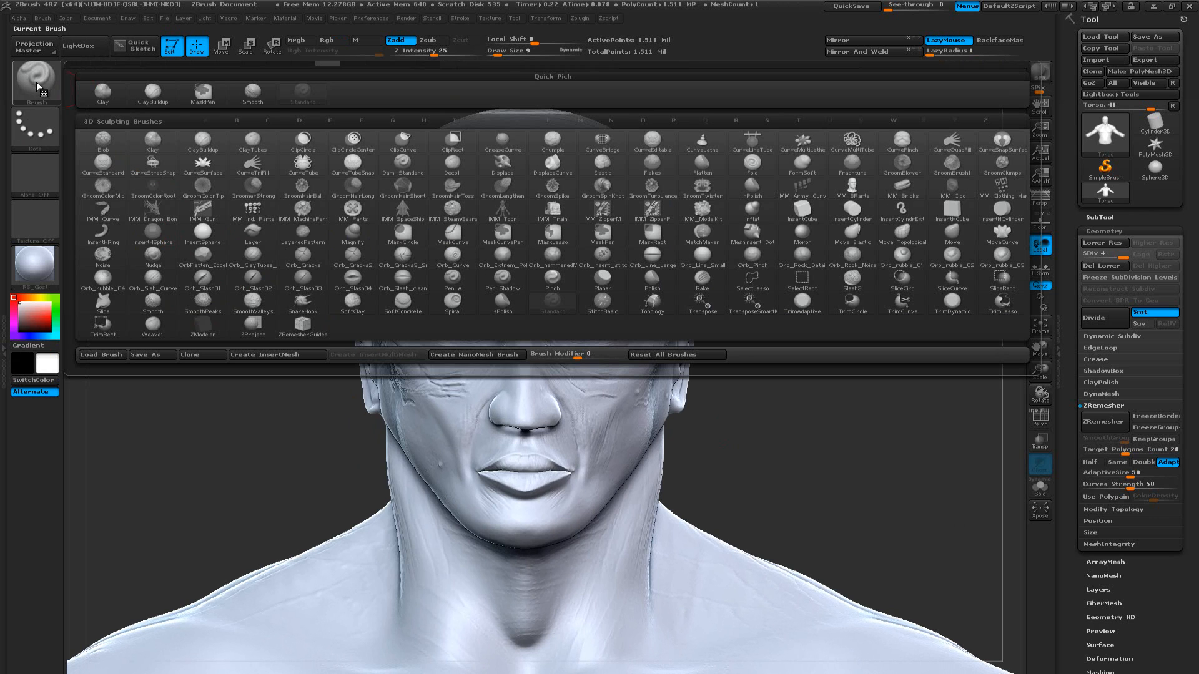
left_click(301, 326)
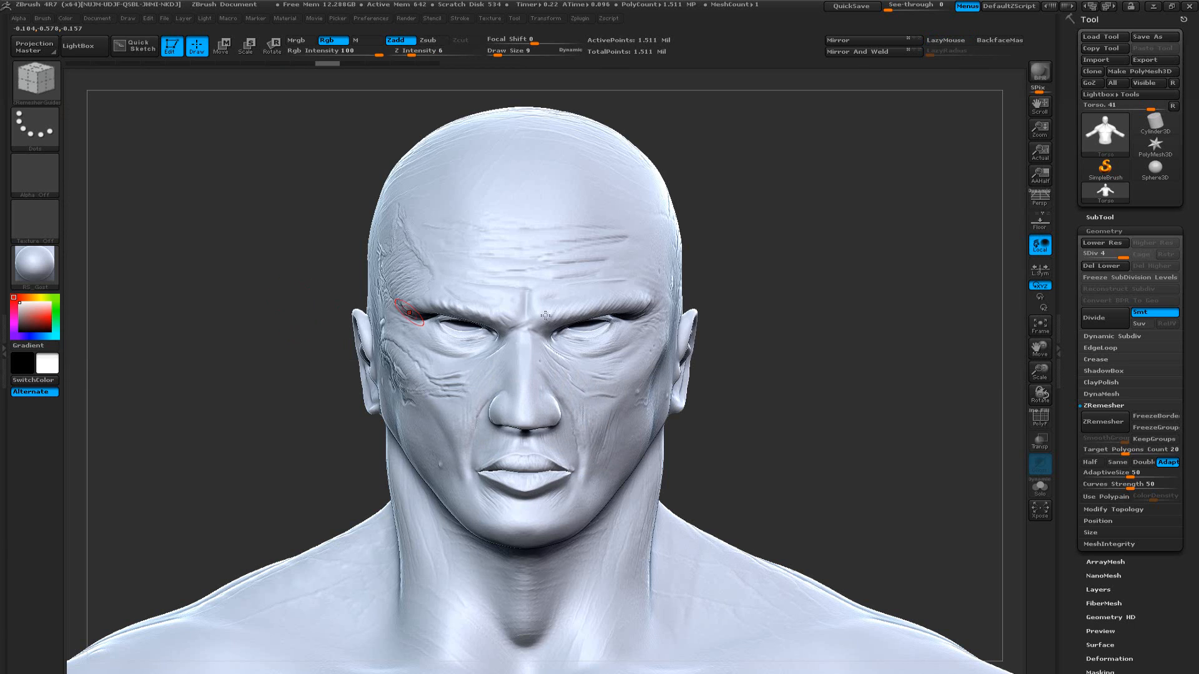
Try a winding guide curve from the middle of the forehead up its side, and undo it
mouse_move(817, 383)
left_mouse_down("alt")
mouse_move(764, 396)
mouse_move(779, 415)
mouse_move(783, 405)
mouse_move(768, 487)
left_mouse_up("alt")
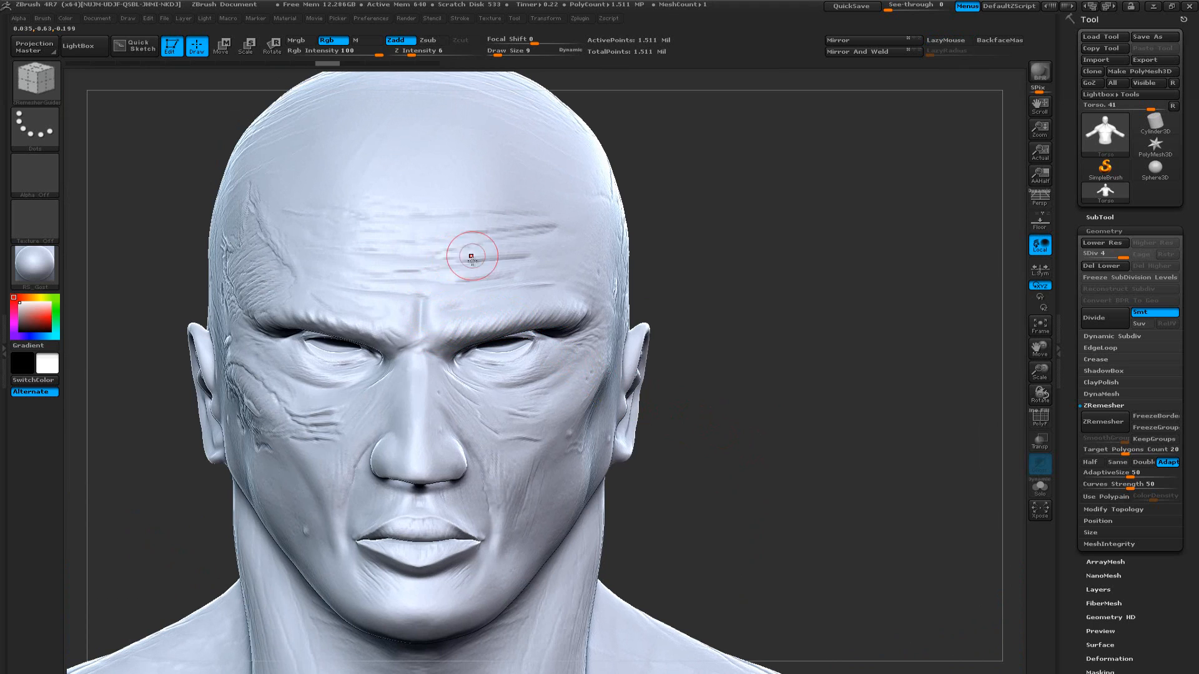
left_click_drag(420, 273, 417, 259)
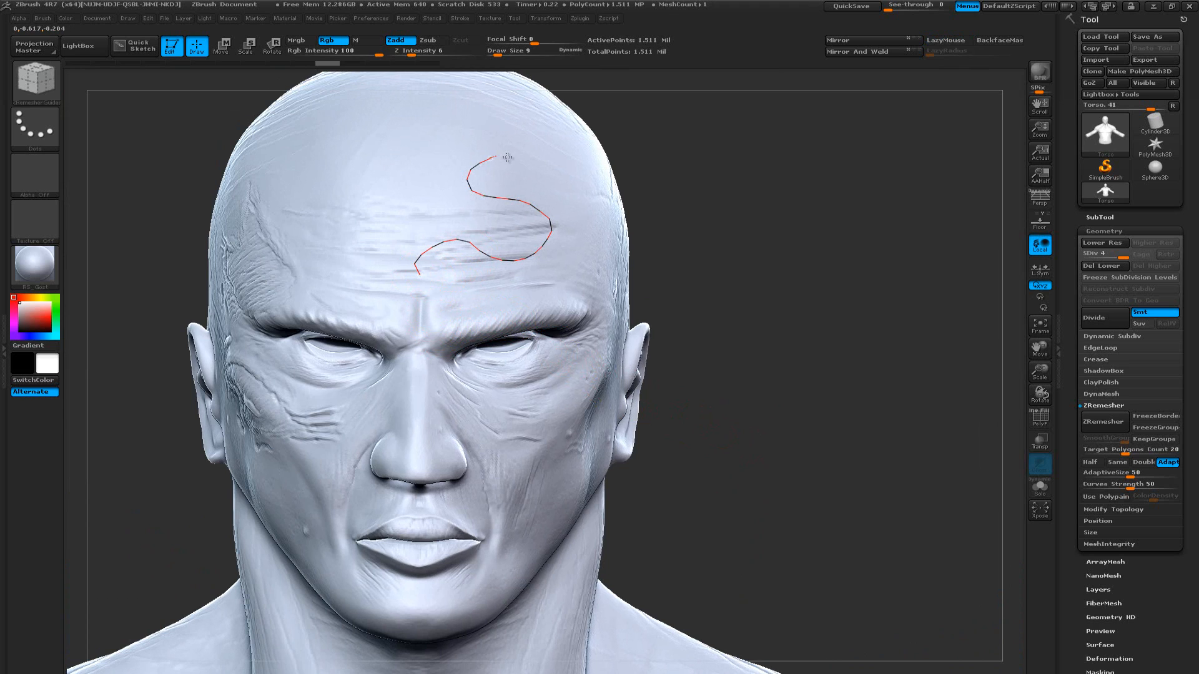
left_click_drag(526, 129, 529, 128)
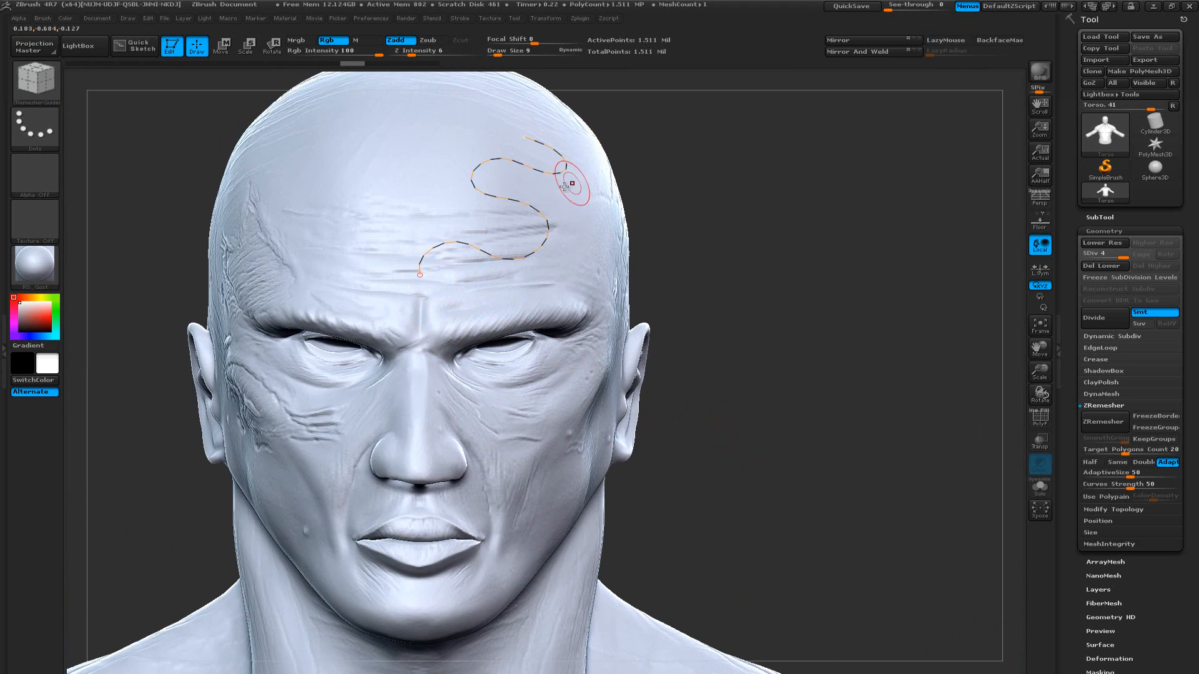
key("ctrl")
key("ctrl+z")
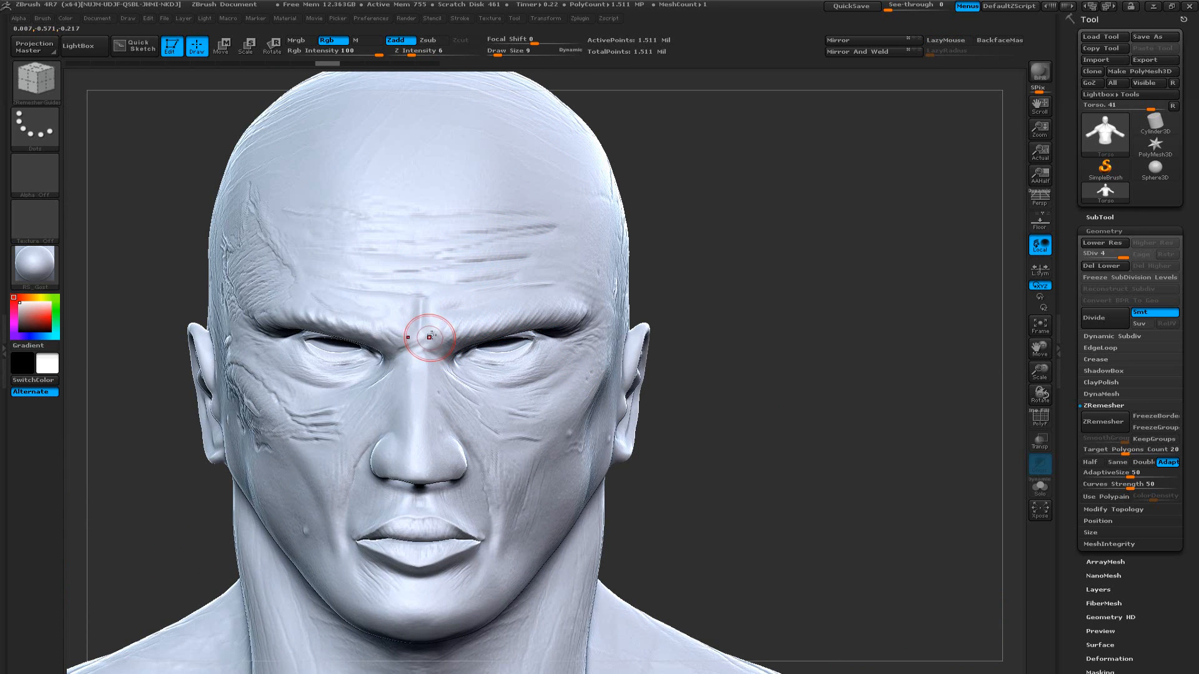
Set the draw size to 5 and draw a closed guide curve around the eye socket
left_click_drag(303, 337, 497, 349)
mouse_move(821, 349)
left_mouse_down("alt")
mouse_move(772, 315)
mouse_move(812, 326)
mouse_move(814, 358)
mouse_move(805, 333)
mouse_move(677, 289)
left_mouse_up("alt")
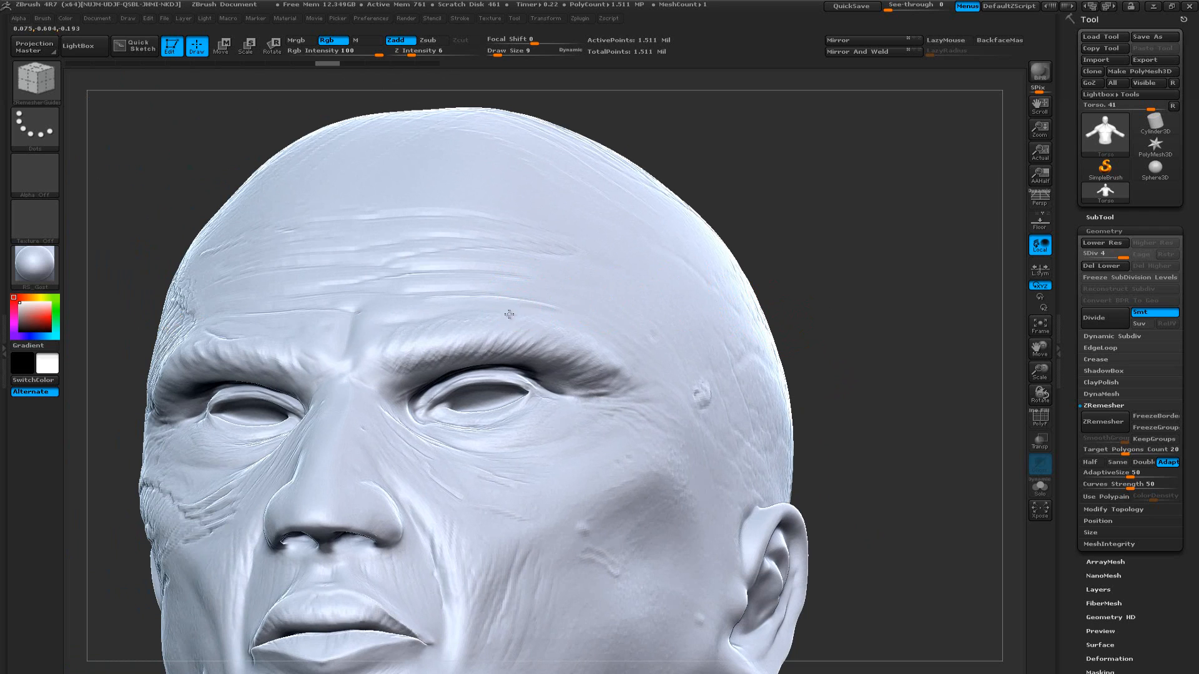
key("[")
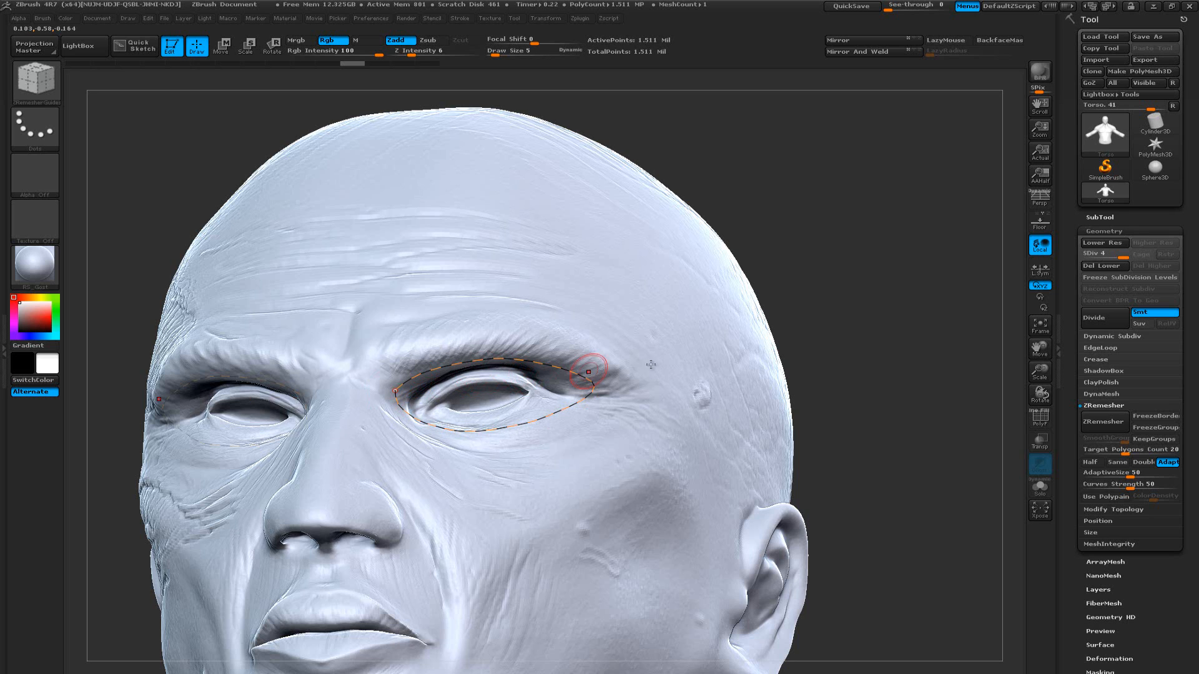
left_click_drag(882, 340, 674, 374)
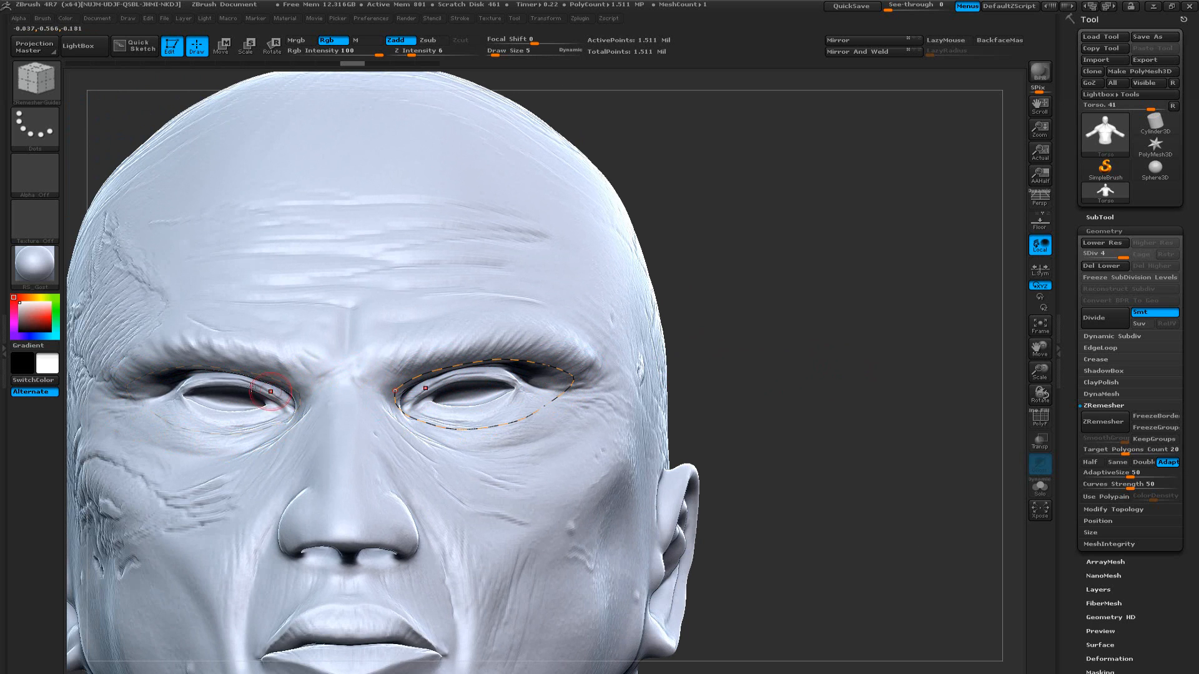
Draw a guide curve down the smile line beside the nose and another around the lips to the mouth corner
mouse_move(838, 380)
left_mouse_down()
mouse_move(788, 350)
mouse_move(799, 358)
left_mouse_up()
left_click_drag(879, 431, 843, 310)
left_click_drag(848, 395, 812, 386, "alt")
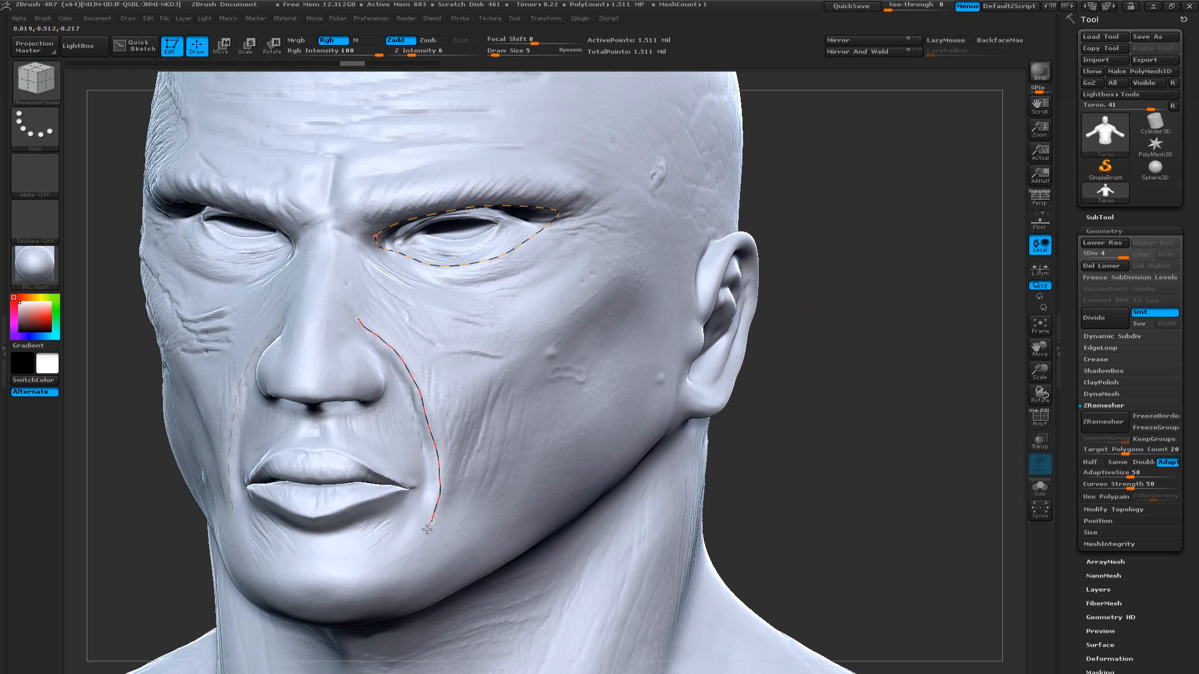
left_click_drag(422, 538, 422, 539)
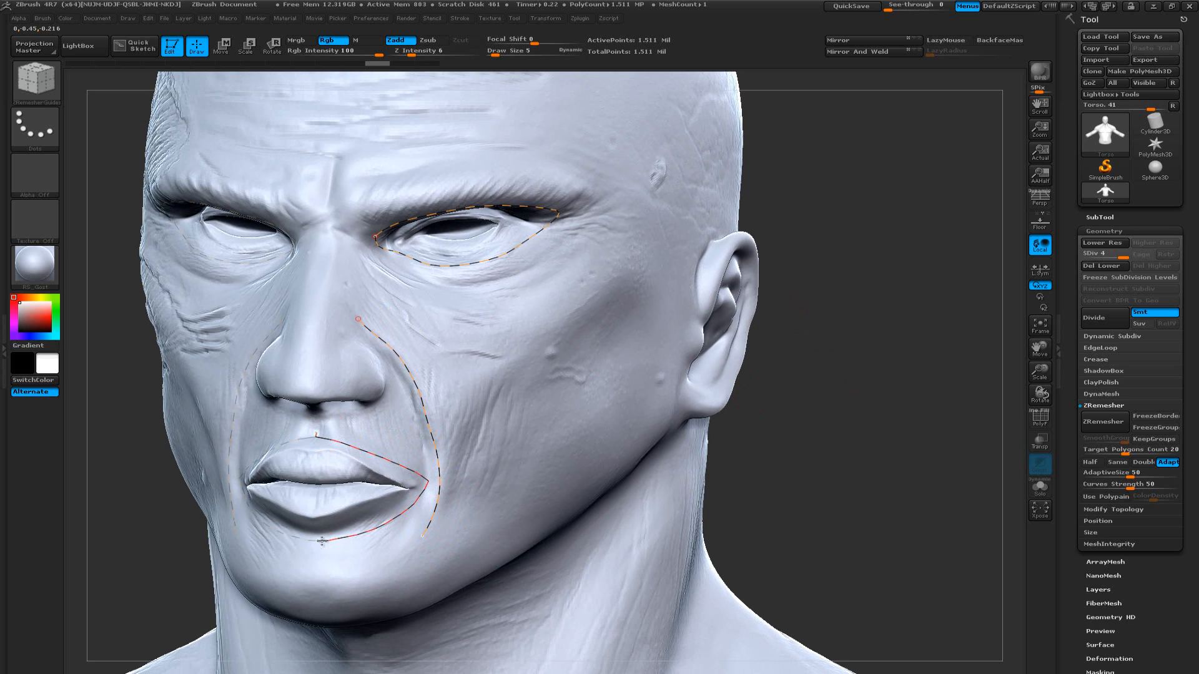
left_click_drag(322, 541, 322, 541)
Draw a guide loop around the nostril from below the nose
mouse_move(797, 479)
left_mouse_down()
mouse_move(790, 402)
mouse_move(584, 396)
left_mouse_up()
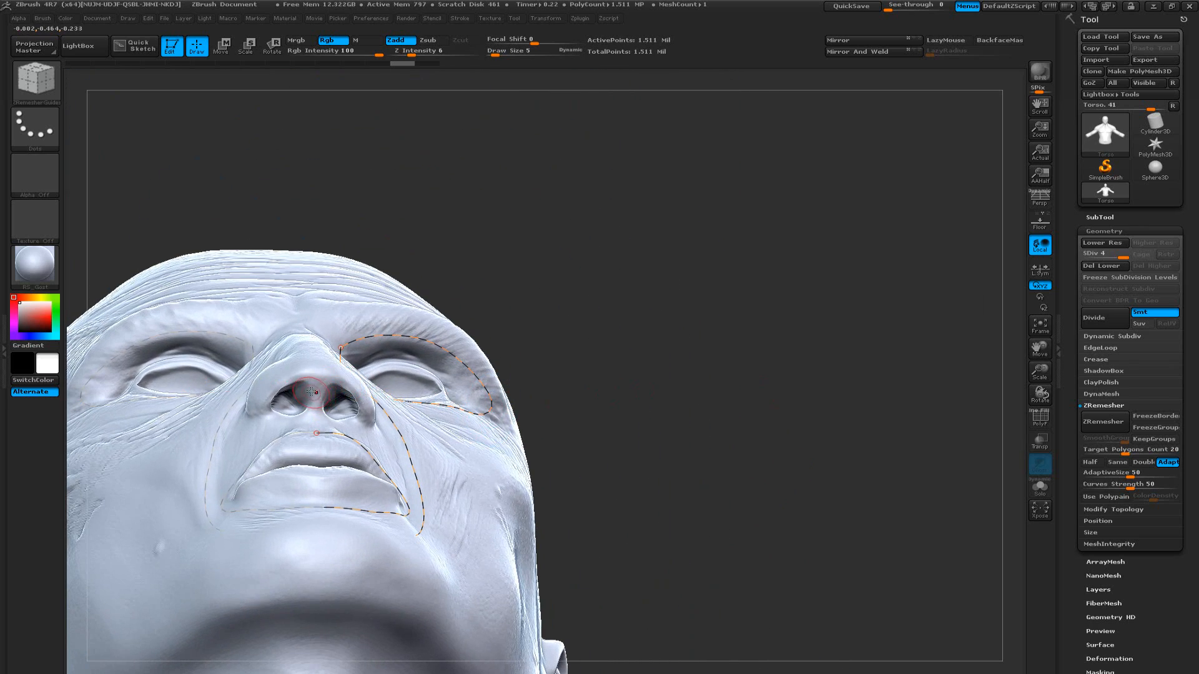
left_click_drag(319, 387, 321, 401)
left_click_drag(630, 394, 635, 458)
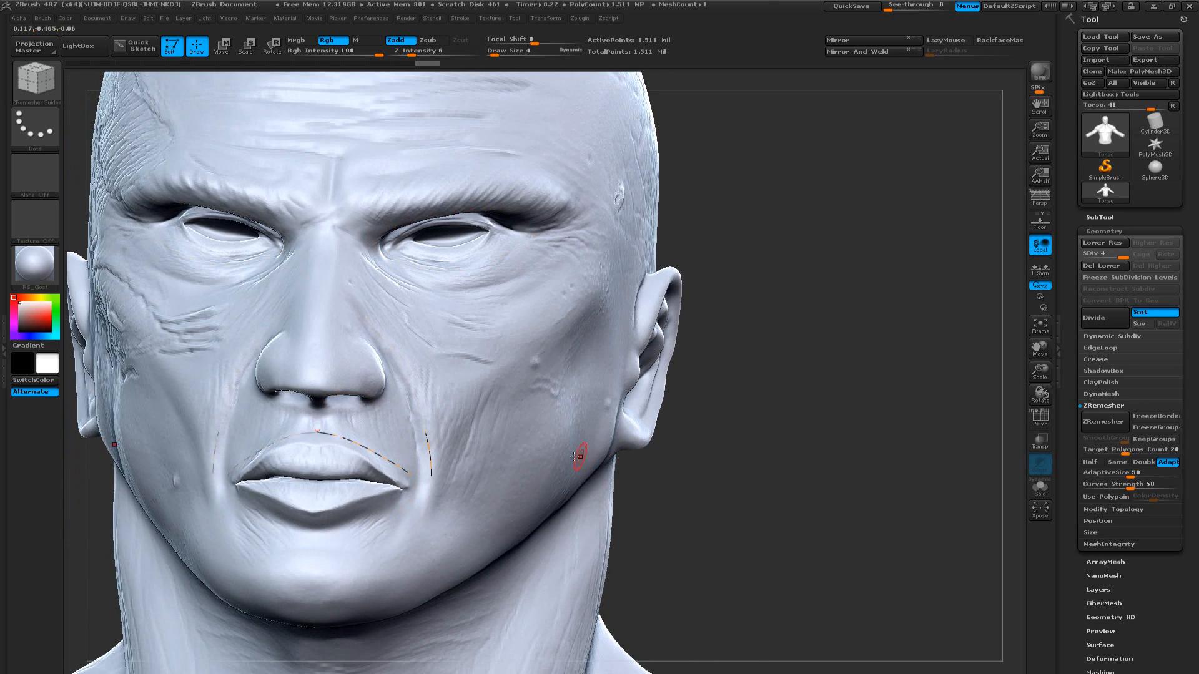
Set the draw size to 6 and draw guide curves along the jaw from ear to chin and from the temple down the cheek
mouse_move(700, 405)
left_mouse_down()
mouse_move(782, 415)
mouse_move(876, 398)
mouse_move(759, 382)
left_mouse_up()
left_click_drag(613, 407, 607, 425)
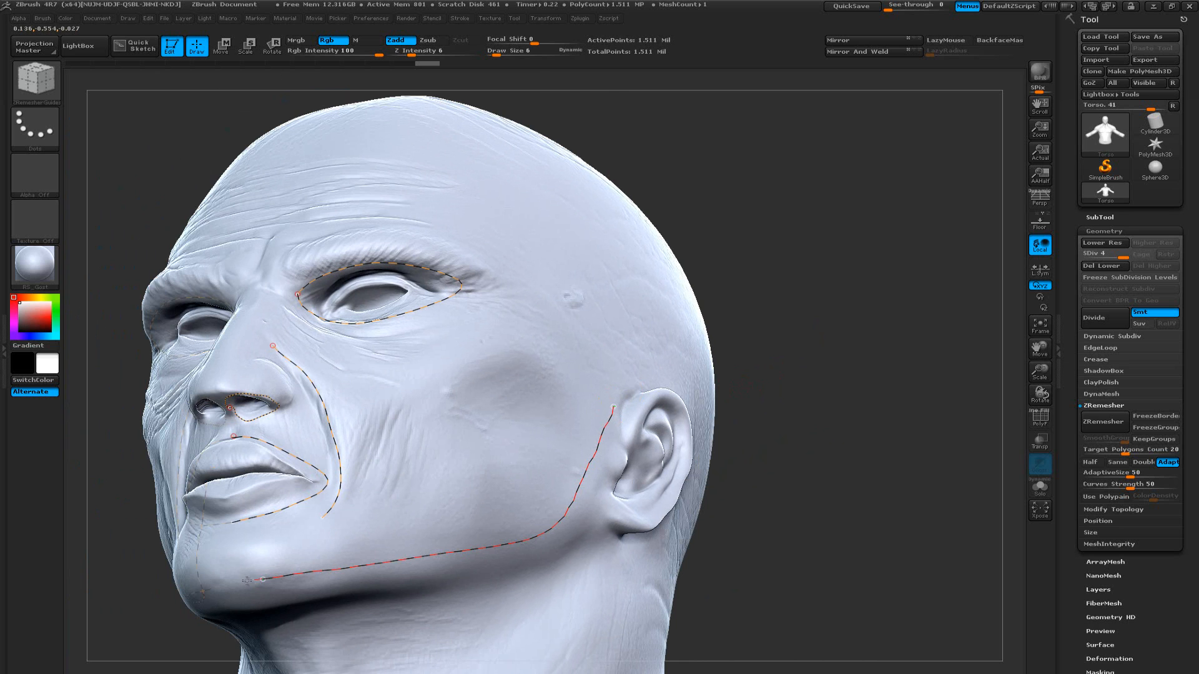
left_click_drag(231, 583, 231, 584)
mouse_move(782, 489)
left_mouse_down()
mouse_move(757, 533)
mouse_move(792, 504)
mouse_move(760, 467)
mouse_move(789, 460)
mouse_move(778, 476)
mouse_move(655, 431)
left_mouse_up()
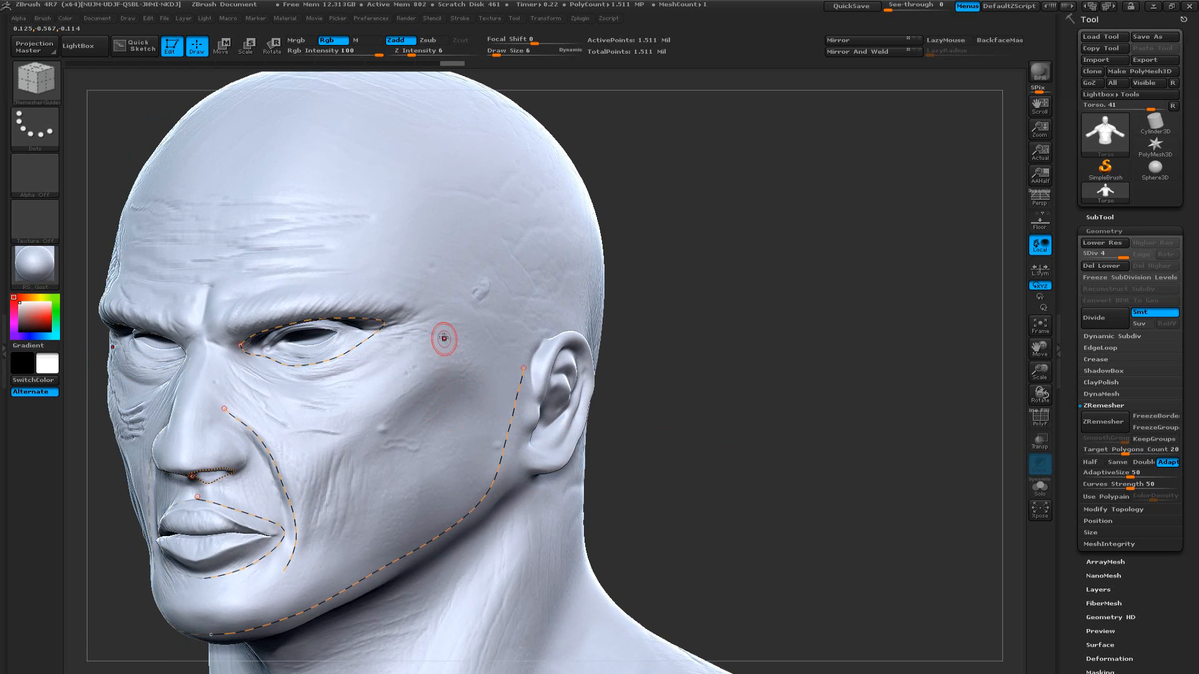
left_click_drag(453, 343, 447, 364)
left_click_drag(323, 561, 322, 560)
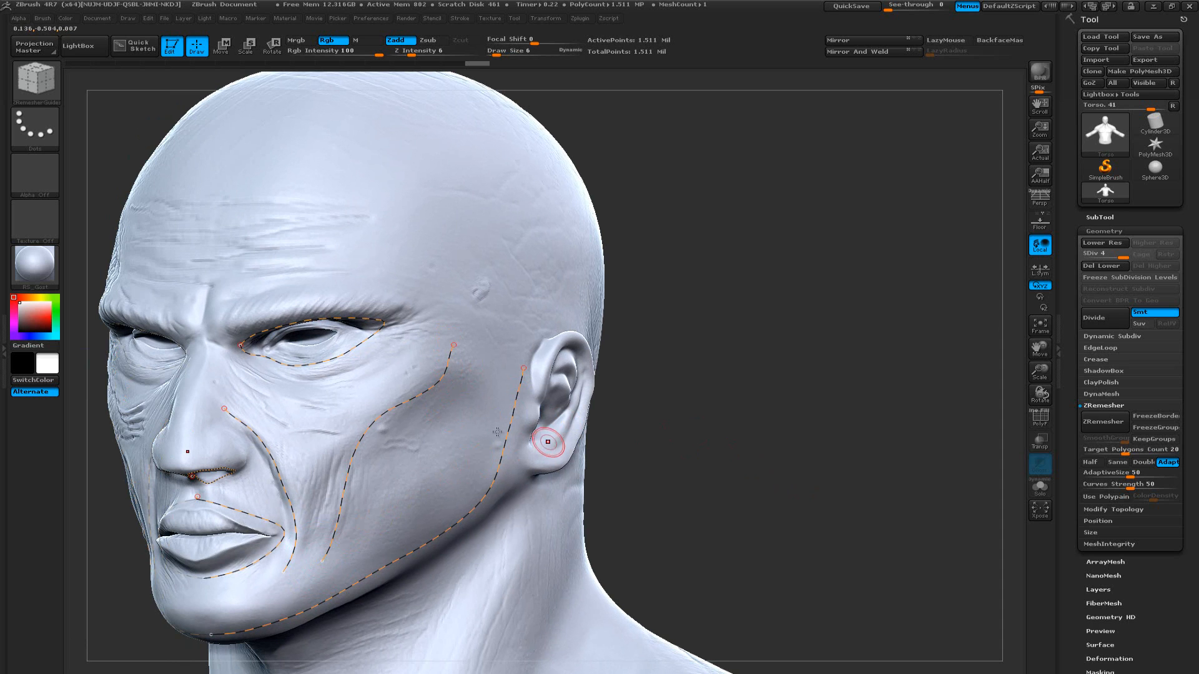
Try a guide curve from between the brows, arching above the eyebrow to the temple, and undo it
left_click_drag(725, 446, 758, 476, "alt")
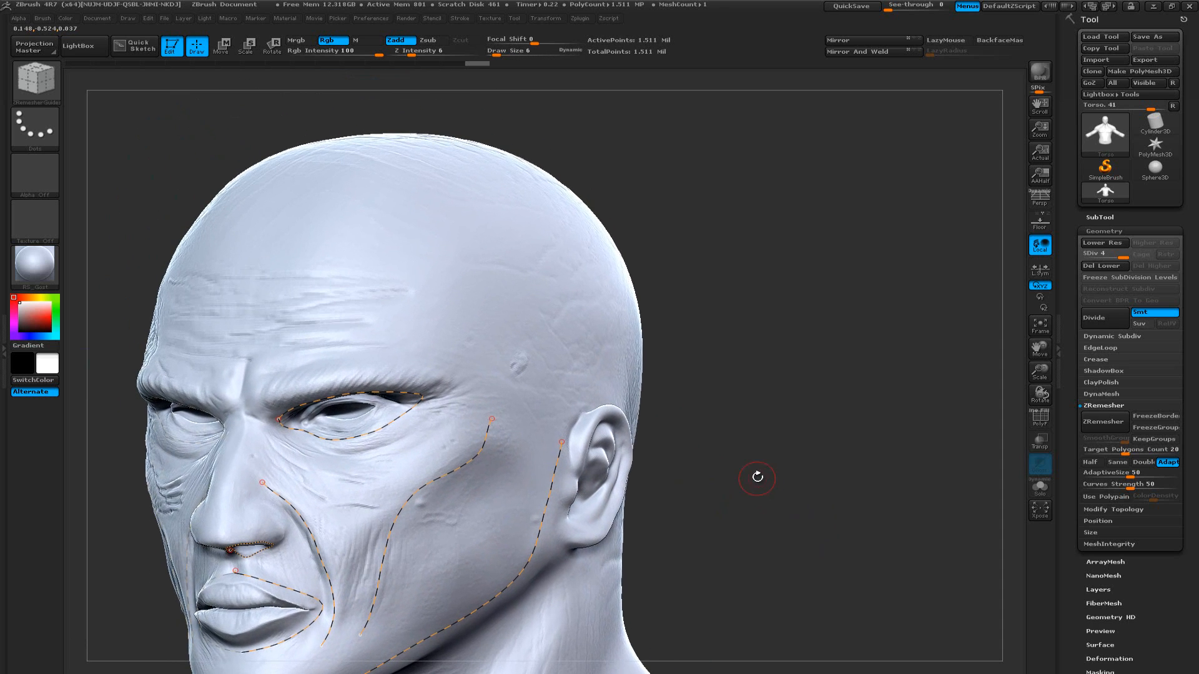
left_click_drag(725, 340, 836, 344)
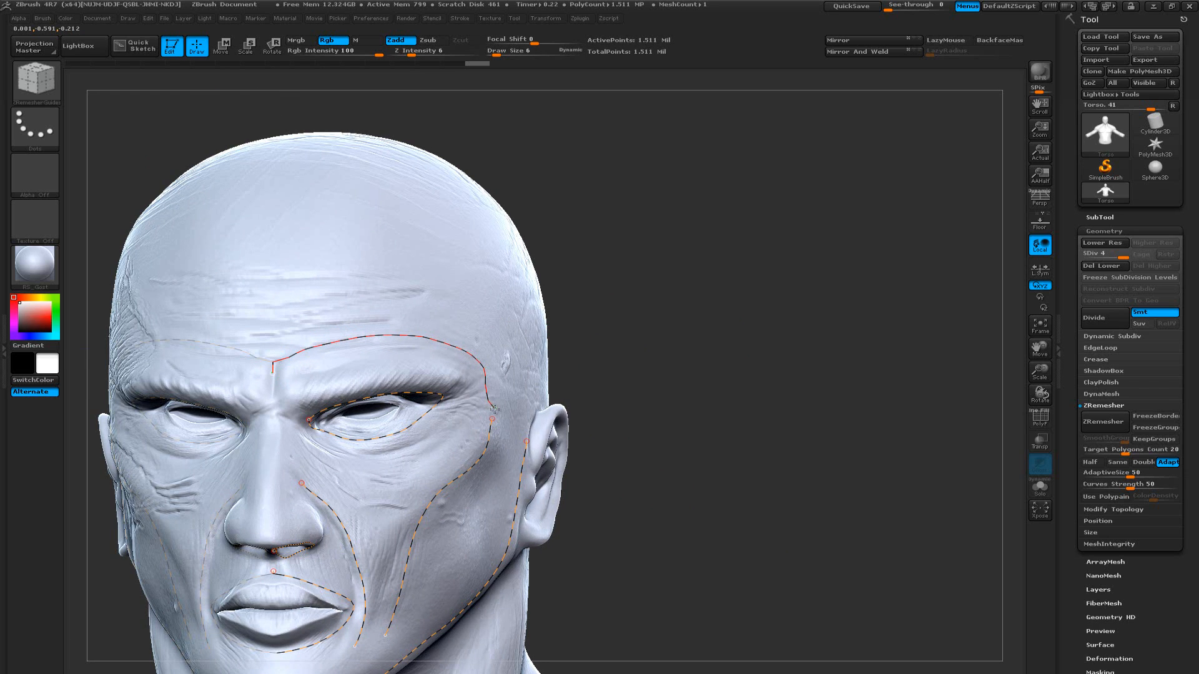
left_click_drag(495, 417, 497, 414)
left_click_drag(693, 389, 555, 398)
key("ctrl+z")
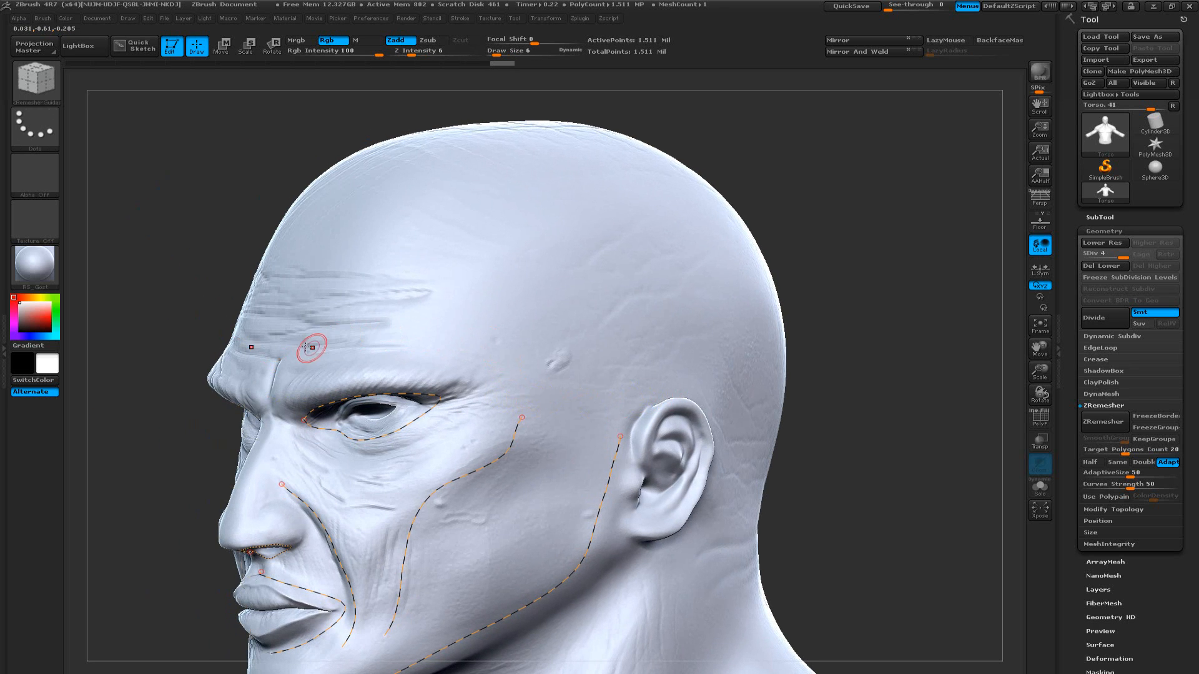
Draw a guide curve from the bridge of the nose beneath the eye and up toward the temple
left_click_drag(784, 353, 752, 407)
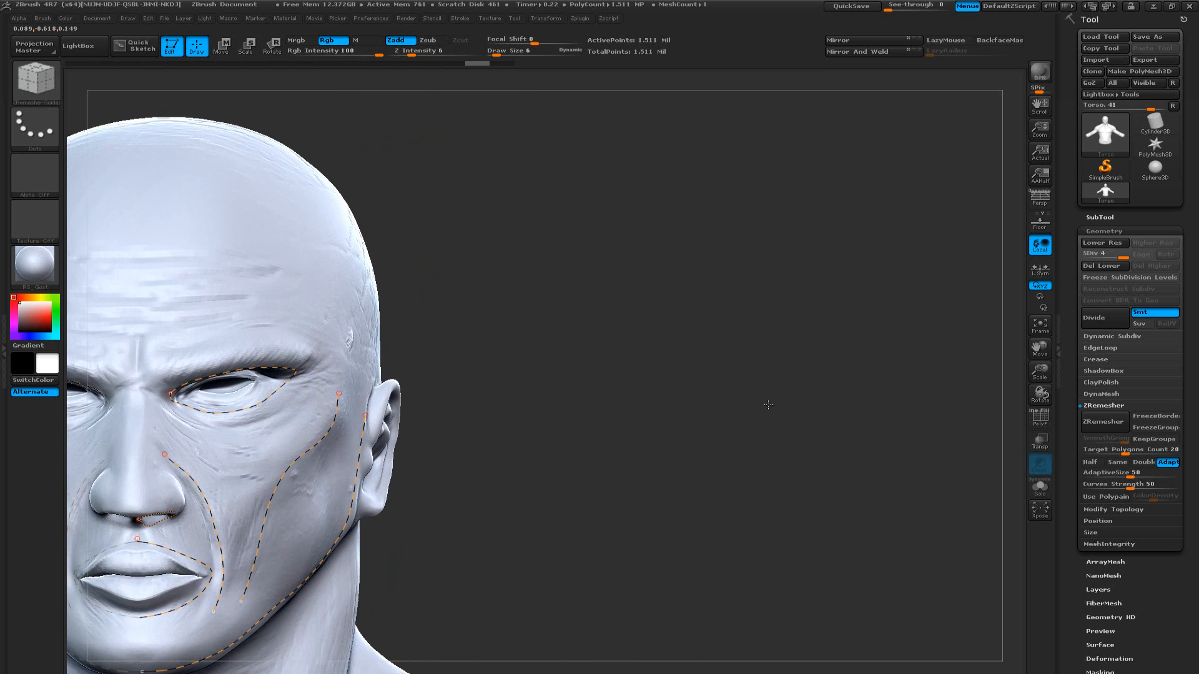
left_click_drag(559, 401, 600, 383, "alt")
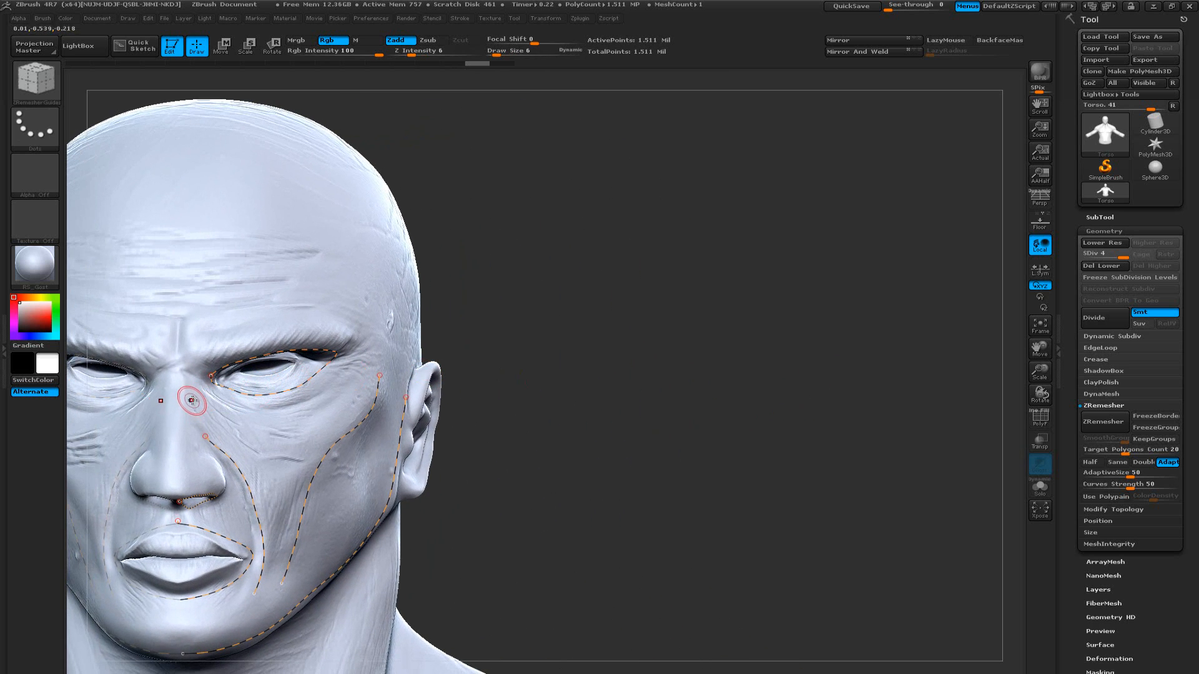
left_click_drag(193, 401, 197, 405)
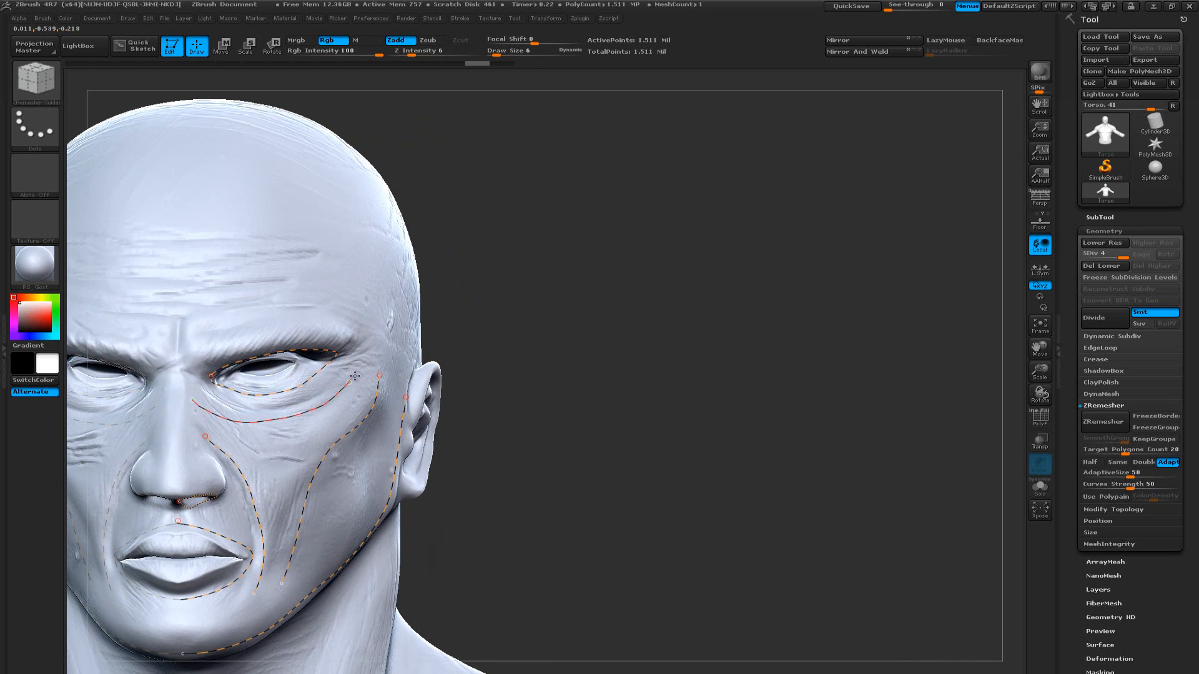
left_click_drag(376, 348, 375, 348)
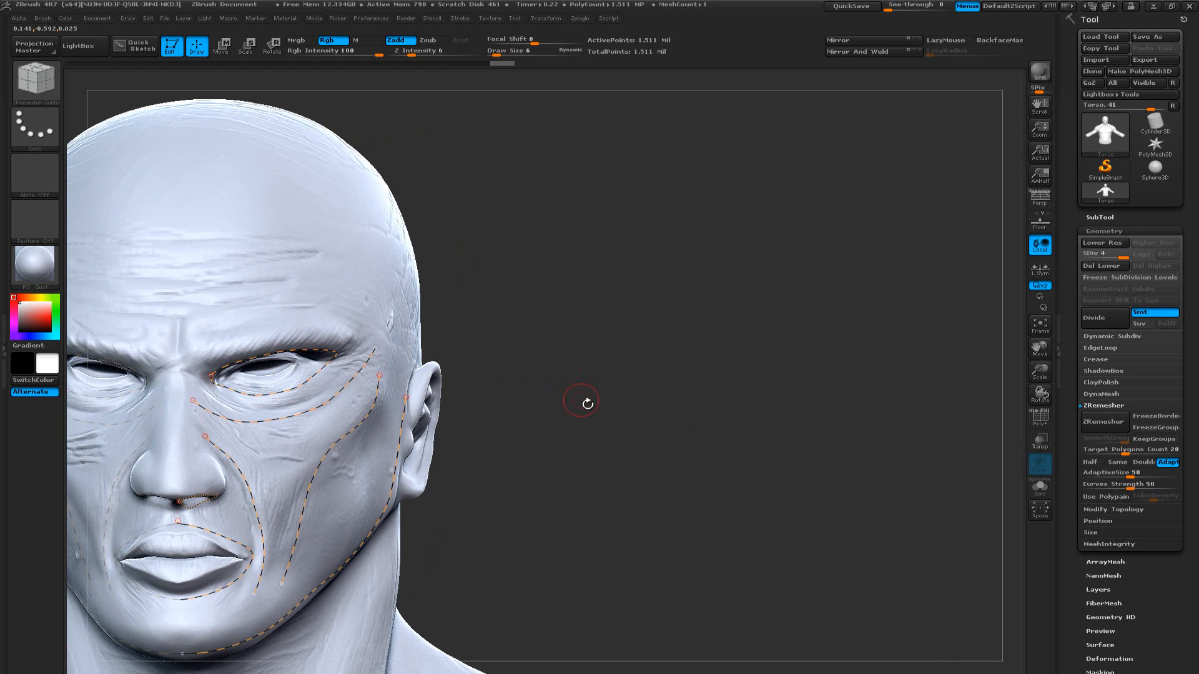
Run ZRemesher on the torso using the facial guide curves and inspect the rebuilt face
mouse_move(581, 402)
left_mouse_down()
mouse_move(558, 408)
mouse_move(386, 319)
mouse_move(538, 420)
mouse_move(621, 407)
mouse_move(617, 396)
mouse_move(627, 404)
mouse_move(555, 402)
left_mouse_up()
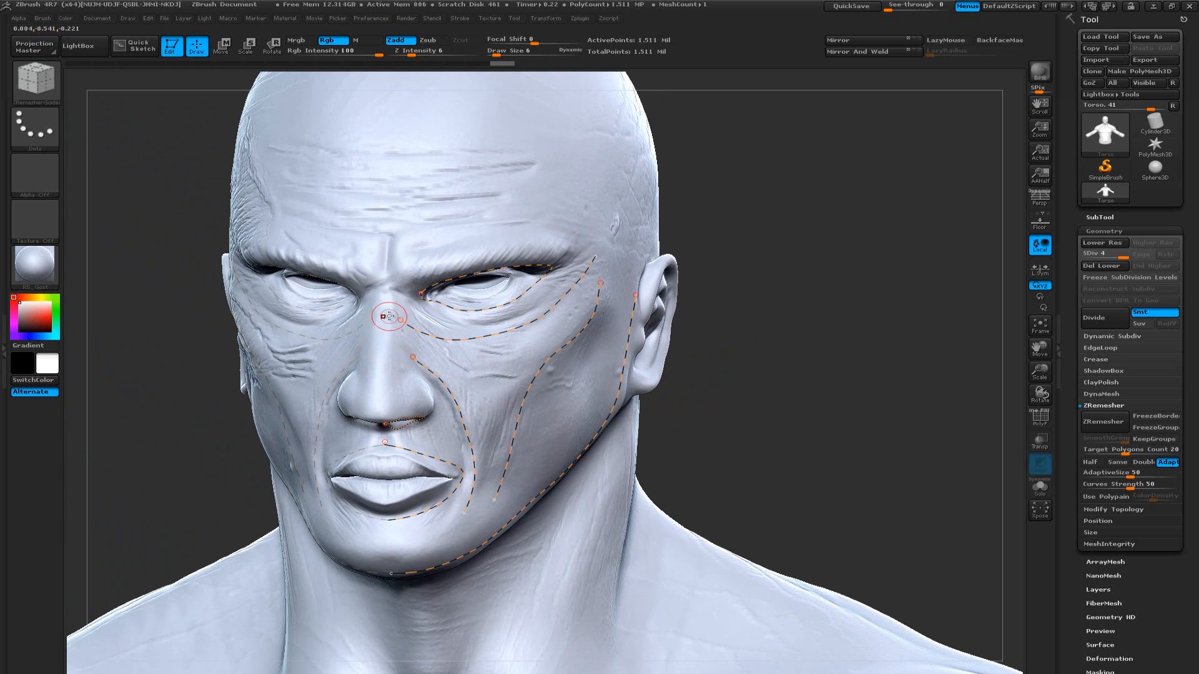
left_click_drag(762, 418, 734, 410)
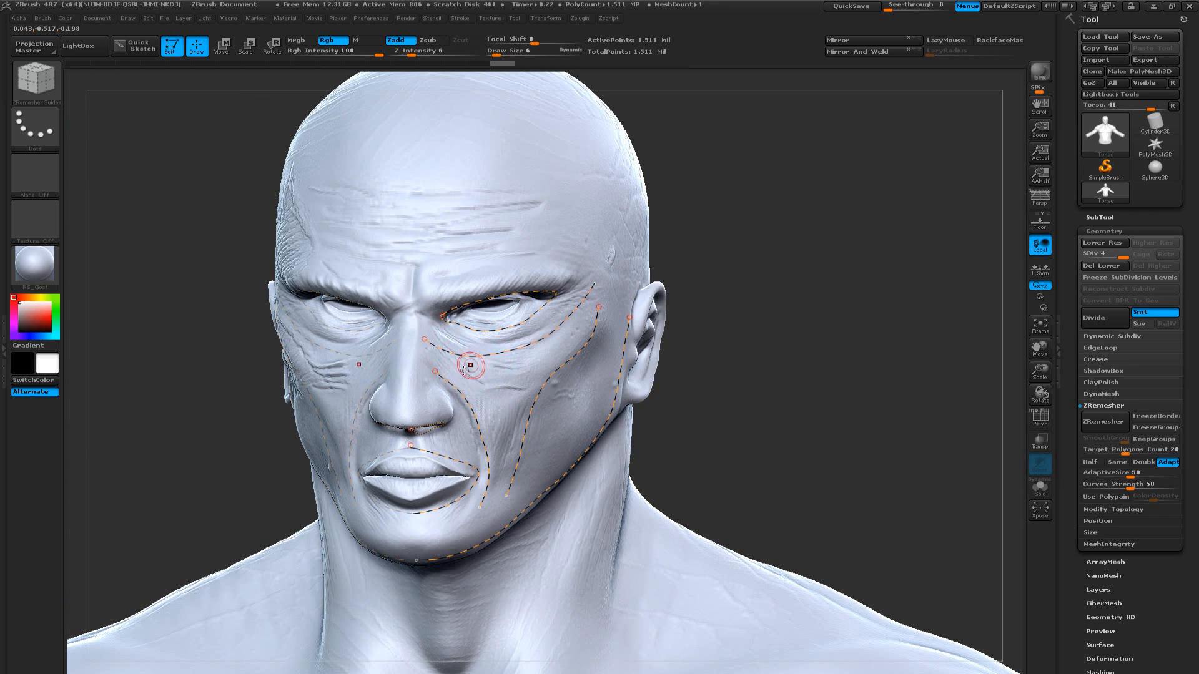
left_click(1106, 422)
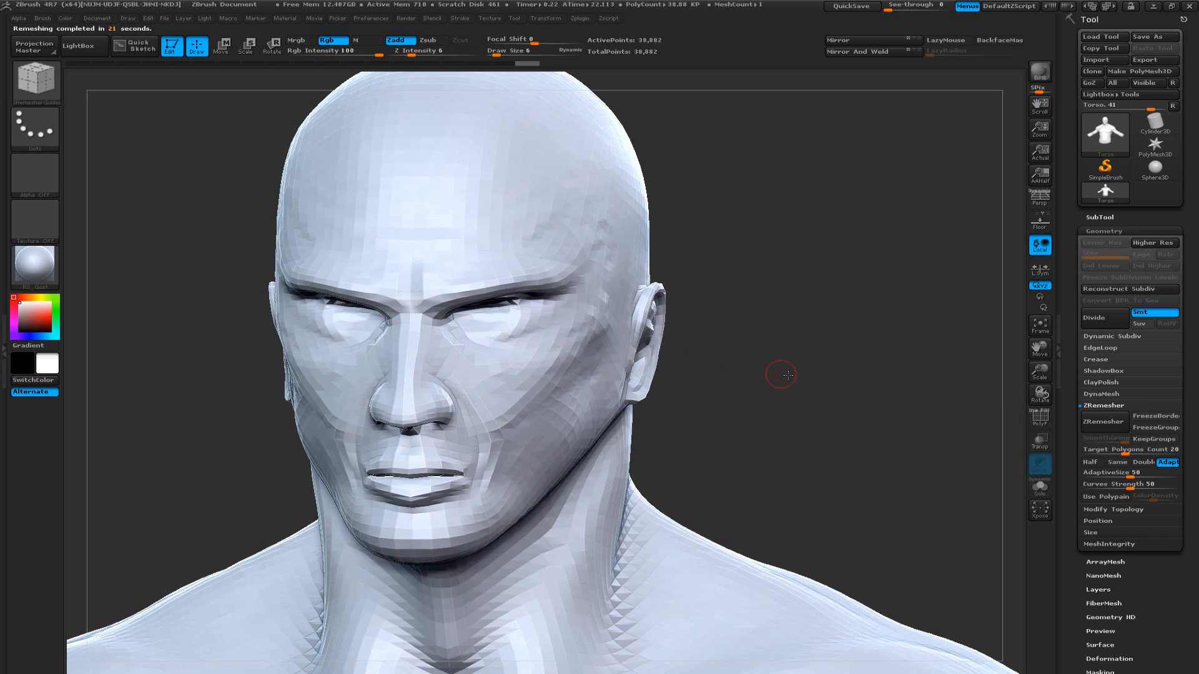
mouse_move(779, 369)
left_mouse_down()
mouse_move(799, 376)
mouse_move(760, 367)
left_mouse_up()
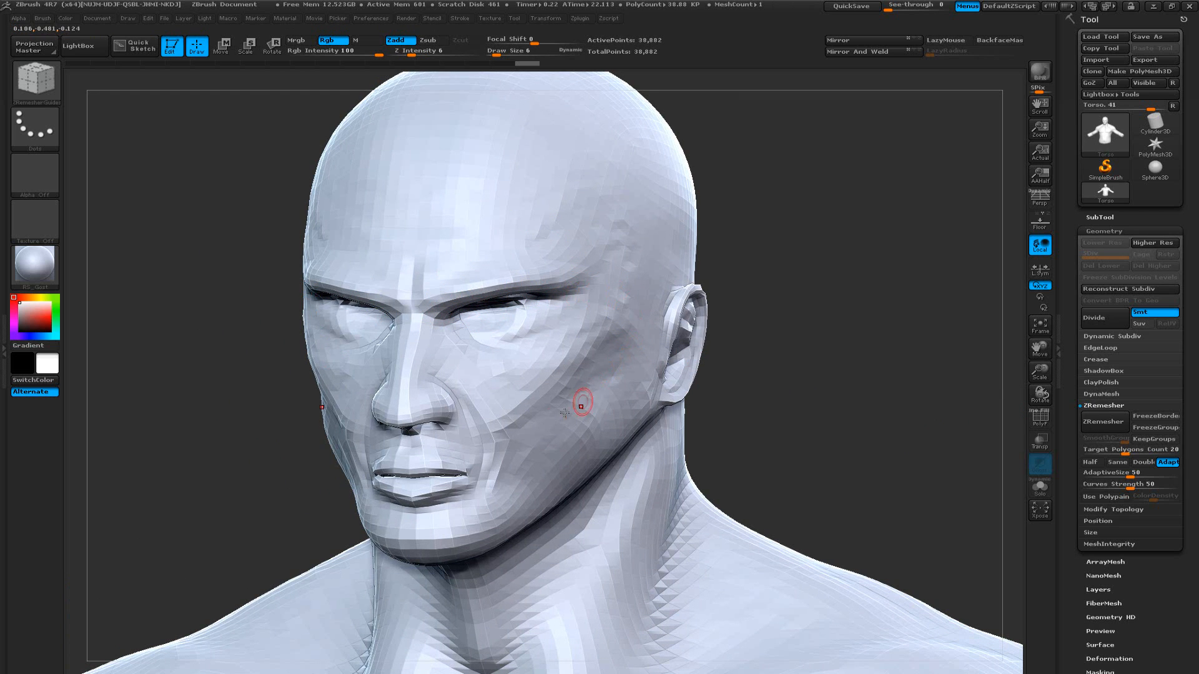
Show the polyframe on the remeshed head and examine the polygon flow around the eyes, mouth and cheeks
key("shift+f")
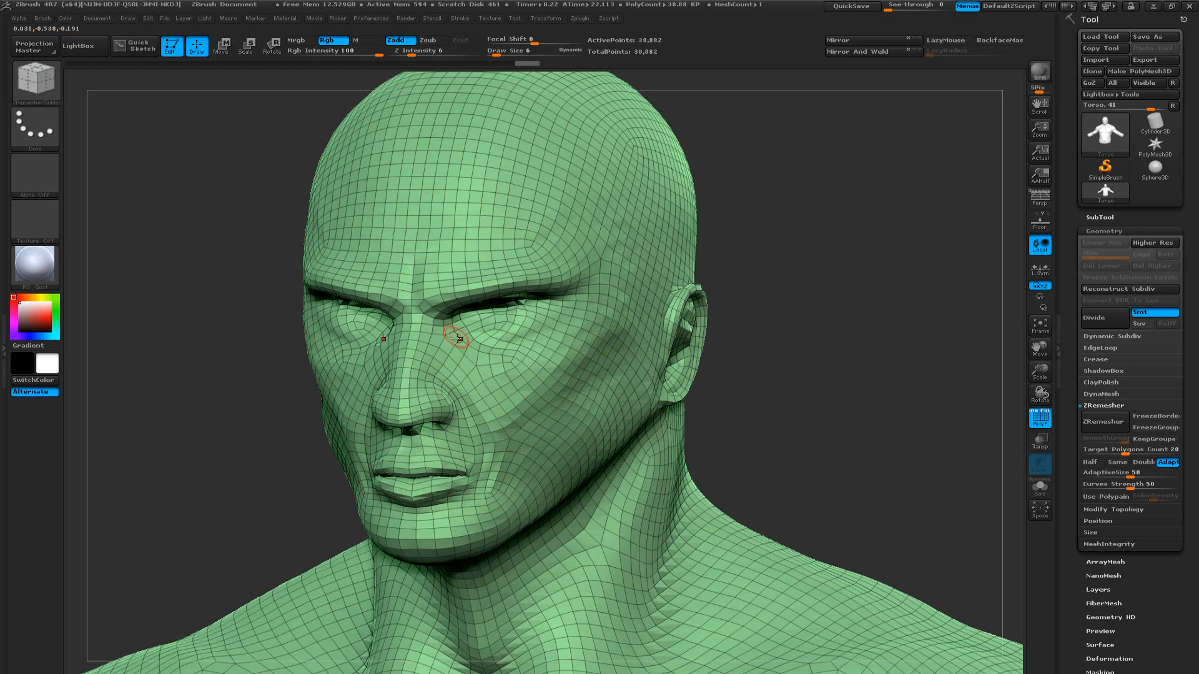
left_click_drag(896, 385, 529, 318)
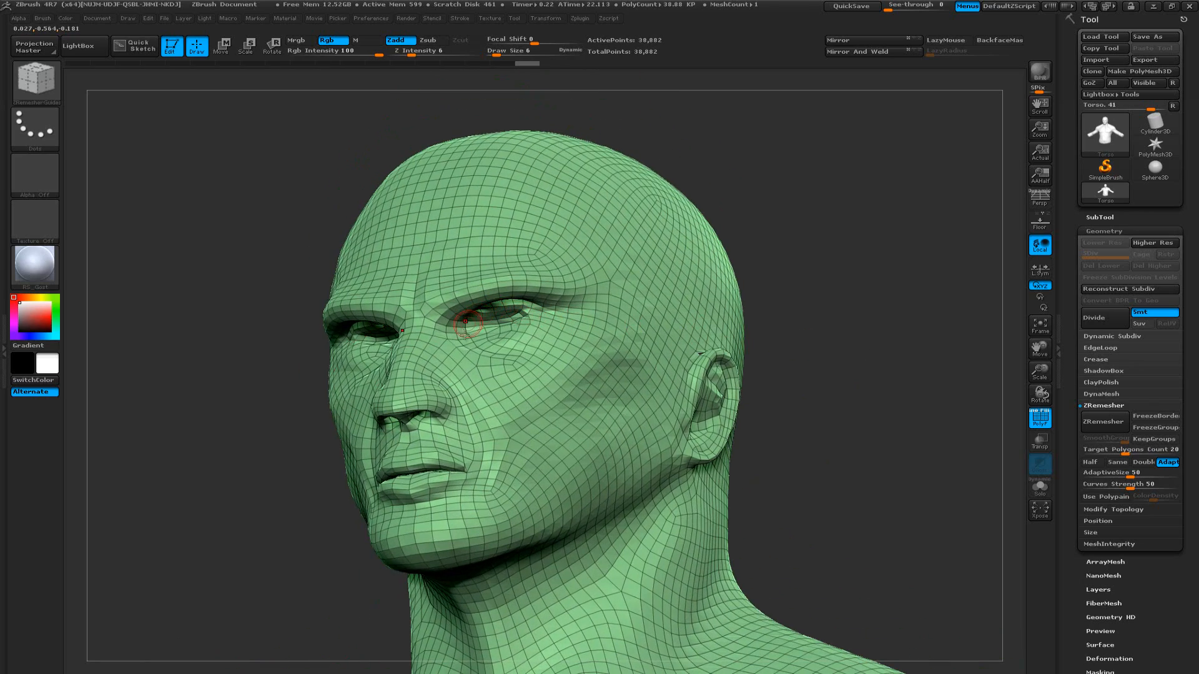
left_click_drag(852, 338, 863, 369)
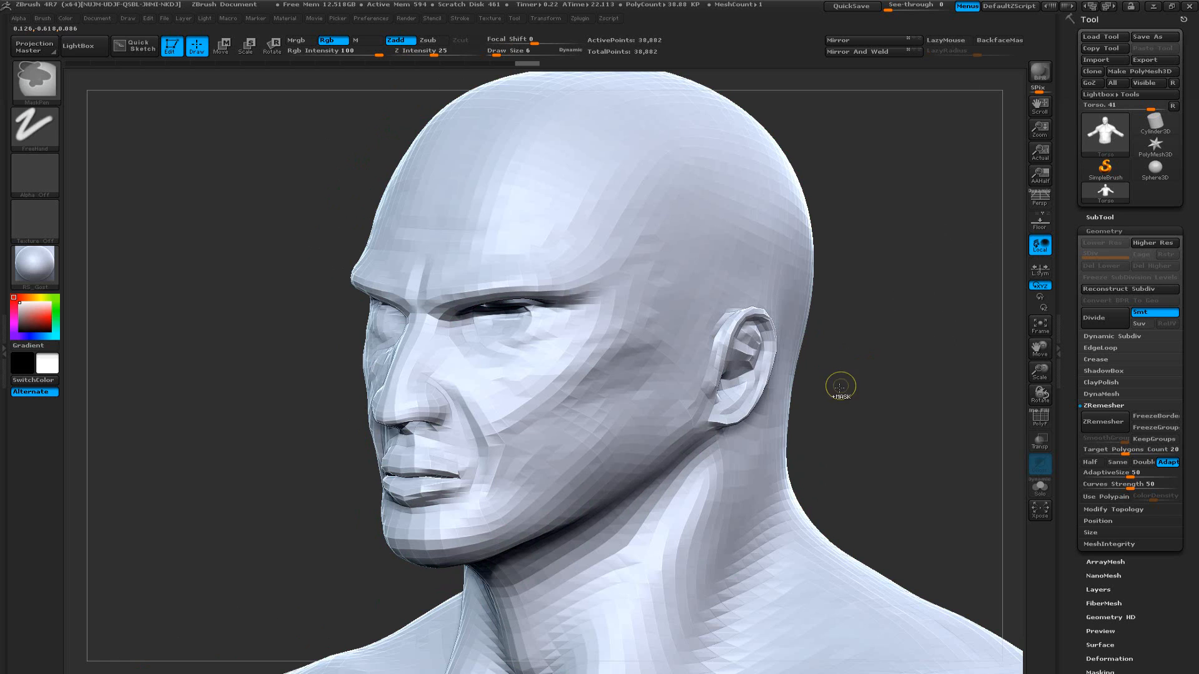
Subdivide the remeshed torso up to SDiv 3 and check how the face smooths from several angles
key("ctrl+d")
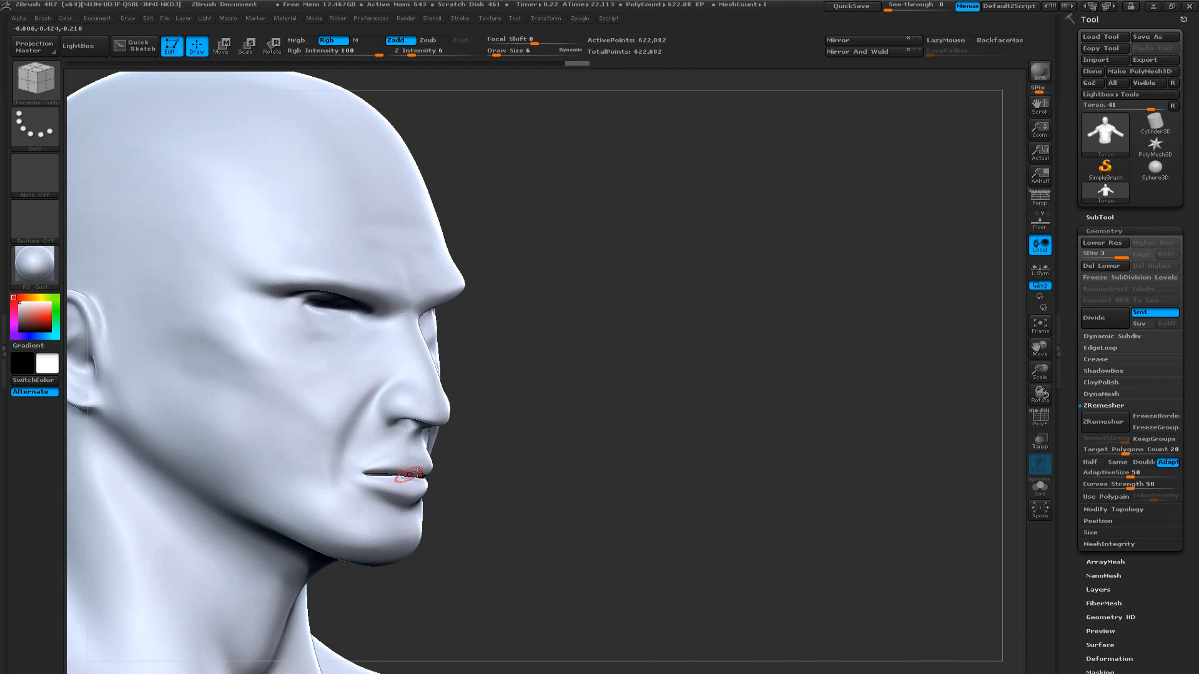
left_click_drag(592, 437, 542, 435)
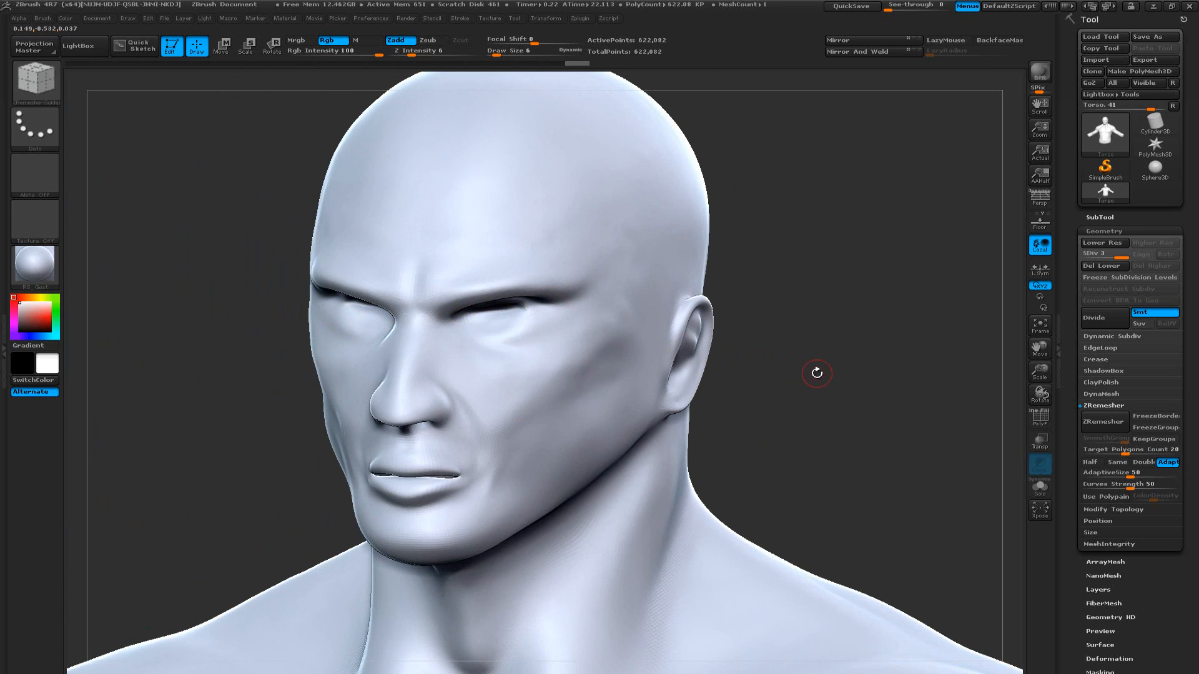
Step back through the undo history past the subdivisions, the ZRemesher result and the facial guide curves, restoring the original detailed torso
key("ctrl+z")
key("ctrl+z")
key("ctrl+shift+z")
key("ctrl+shift+z")
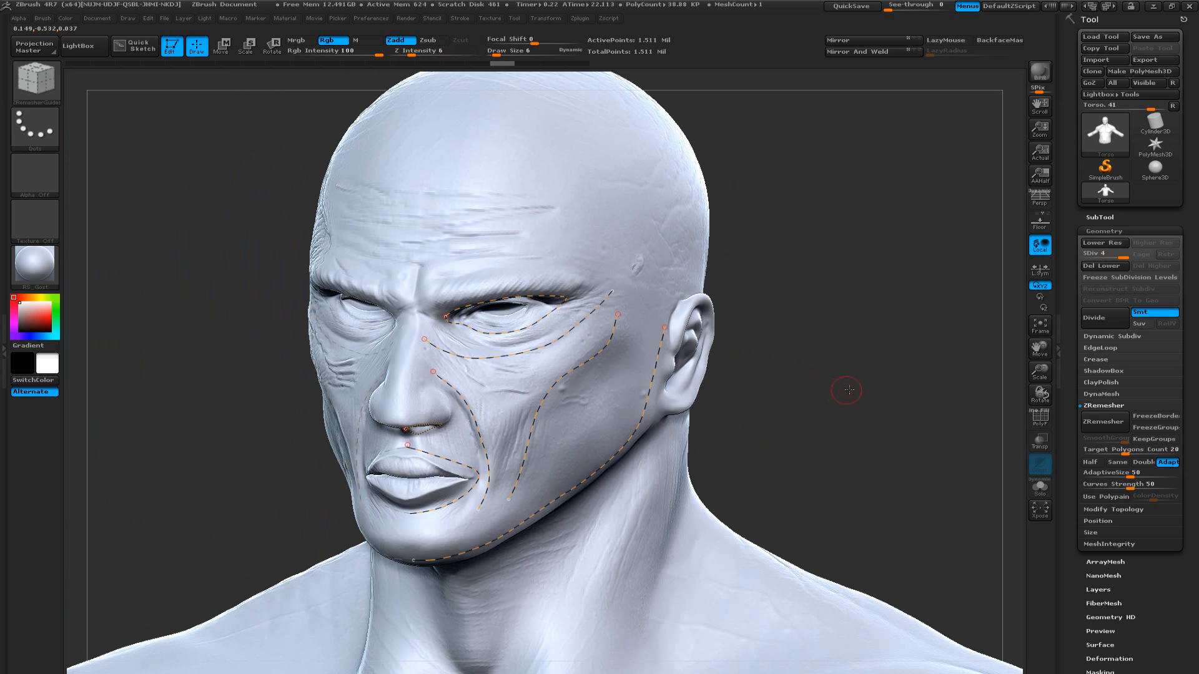
left_click_drag(819, 390, 760, 292)
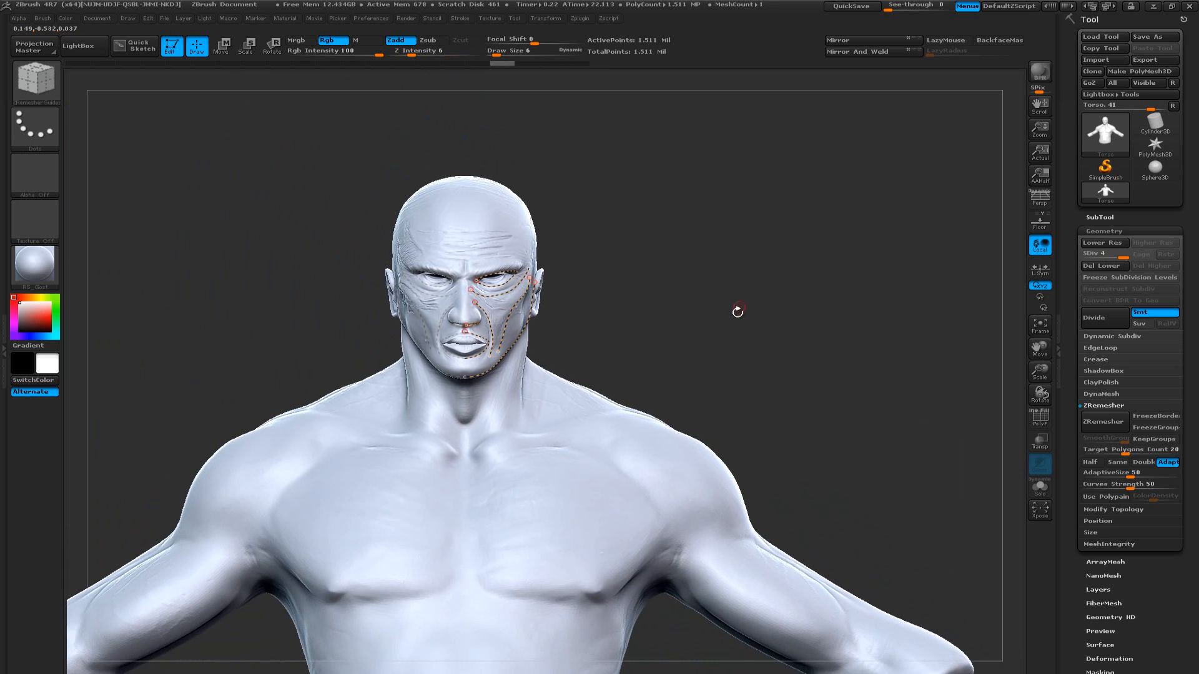
key("f")
left_click_drag(806, 248, 720, 369, "alt")
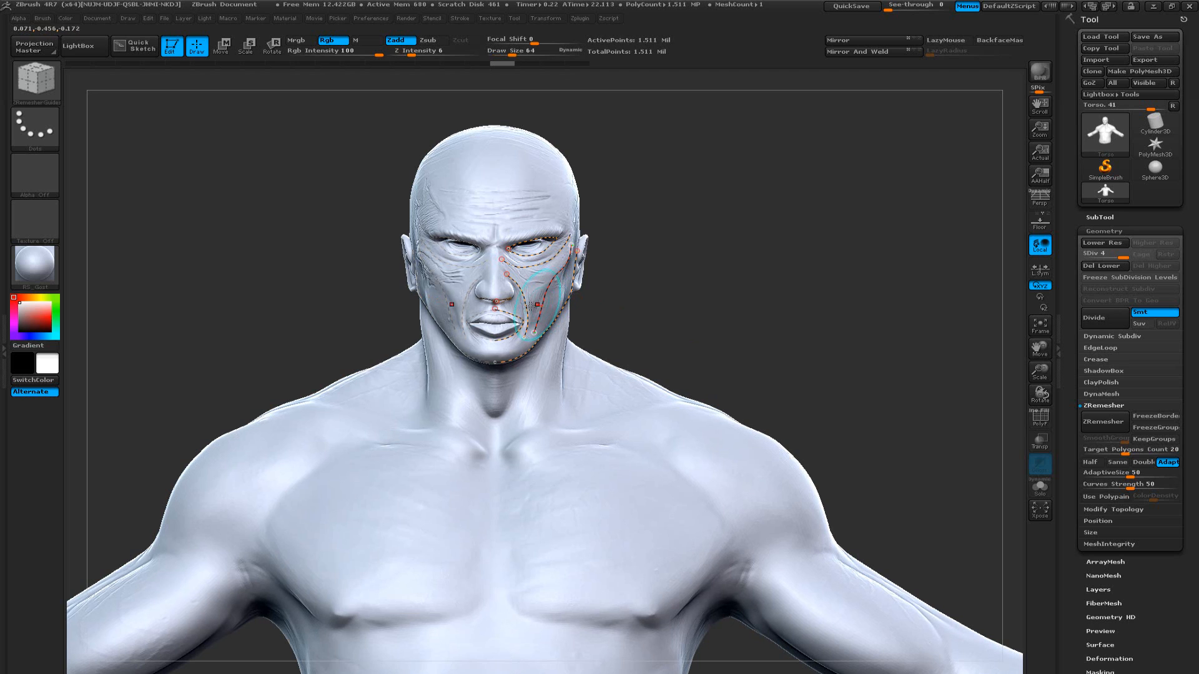
left_click_drag(404, 63, 333, 64)
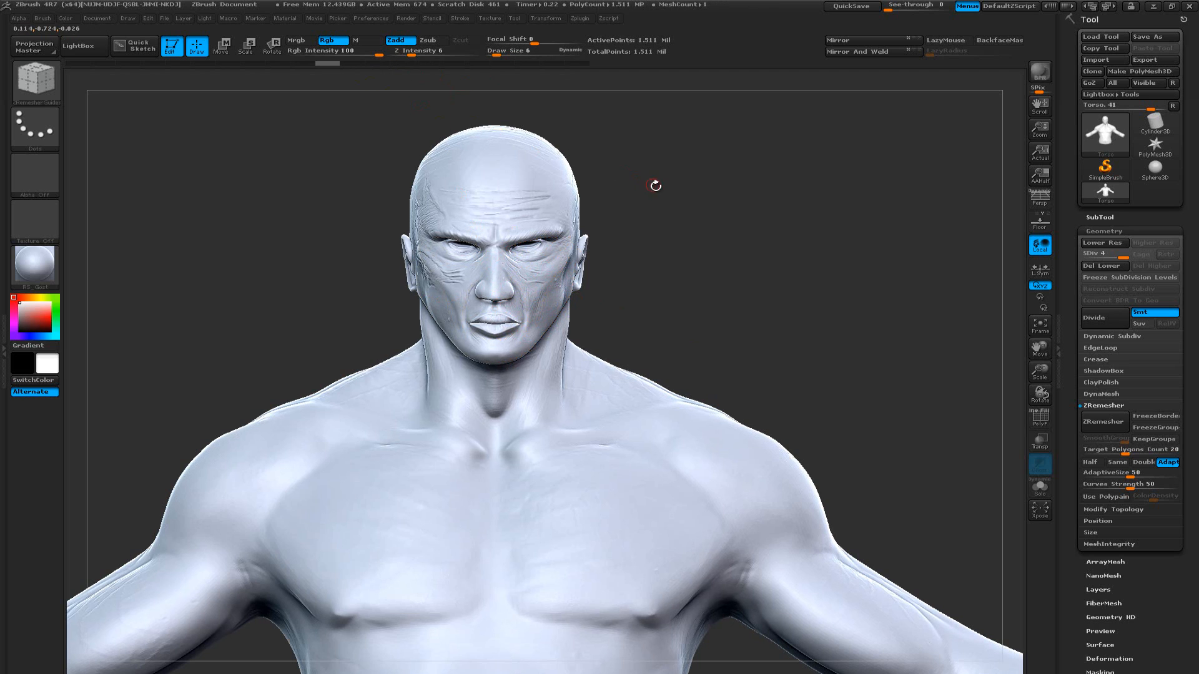
left_click_drag(680, 201, 633, 209)
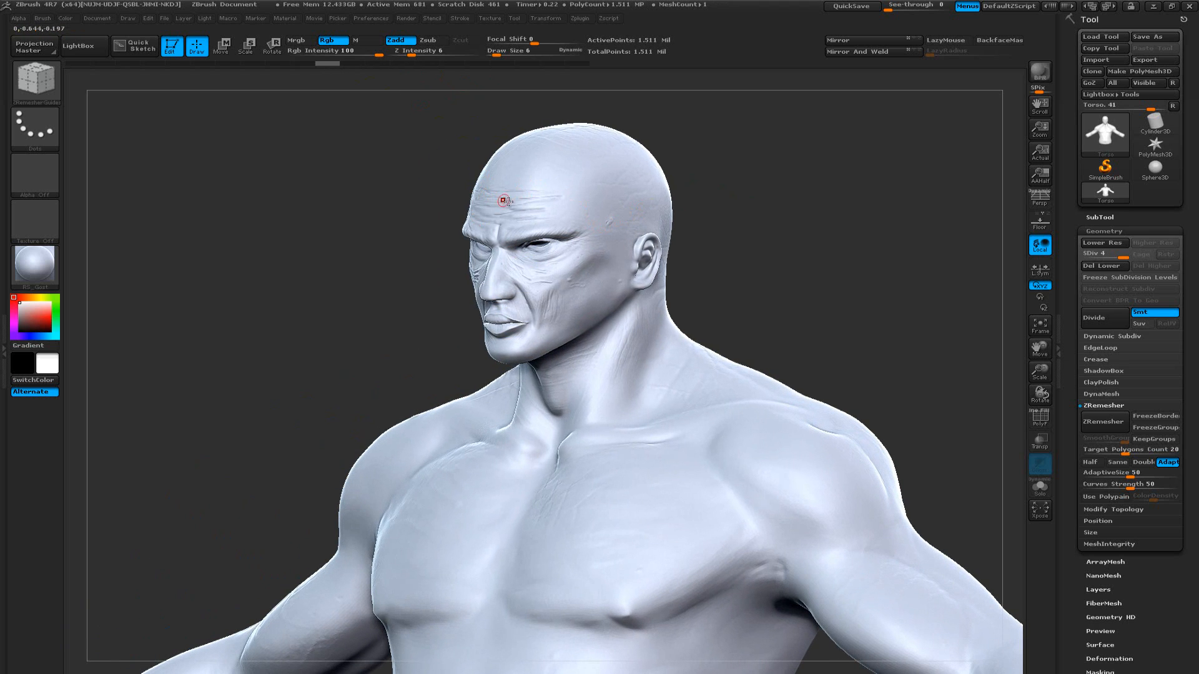
left_click_drag(777, 236, 846, 246)
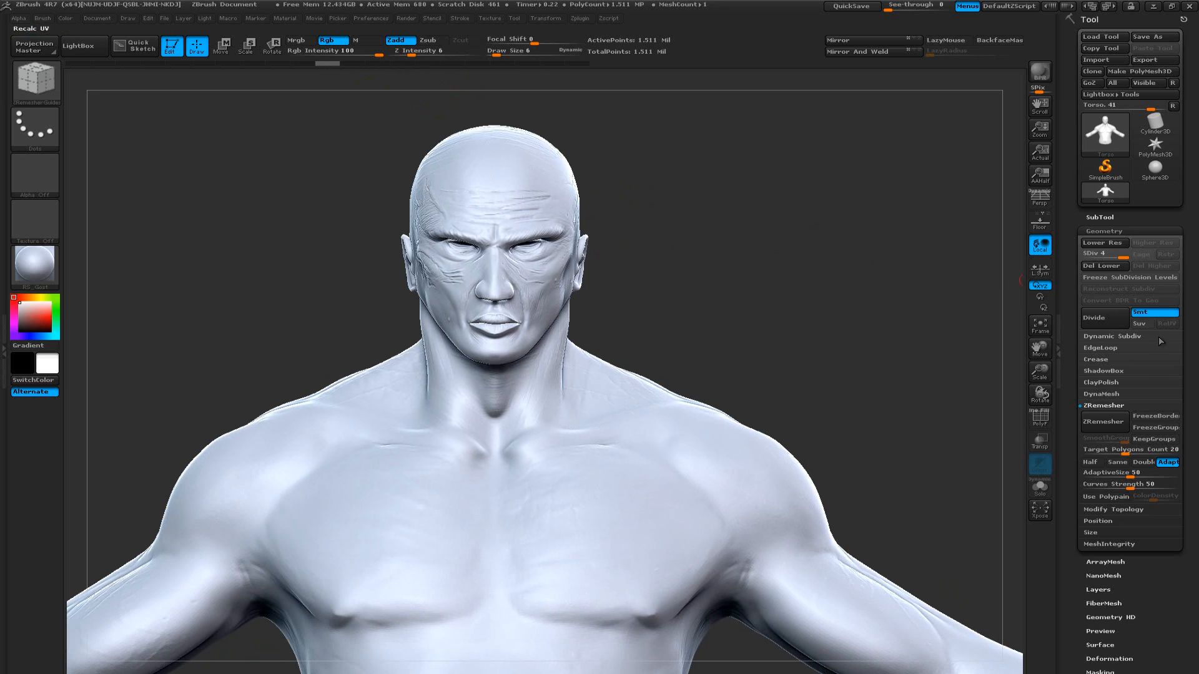
Collapse the ZRemesher and Geometry settings of the torso tool
left_click(1116, 405)
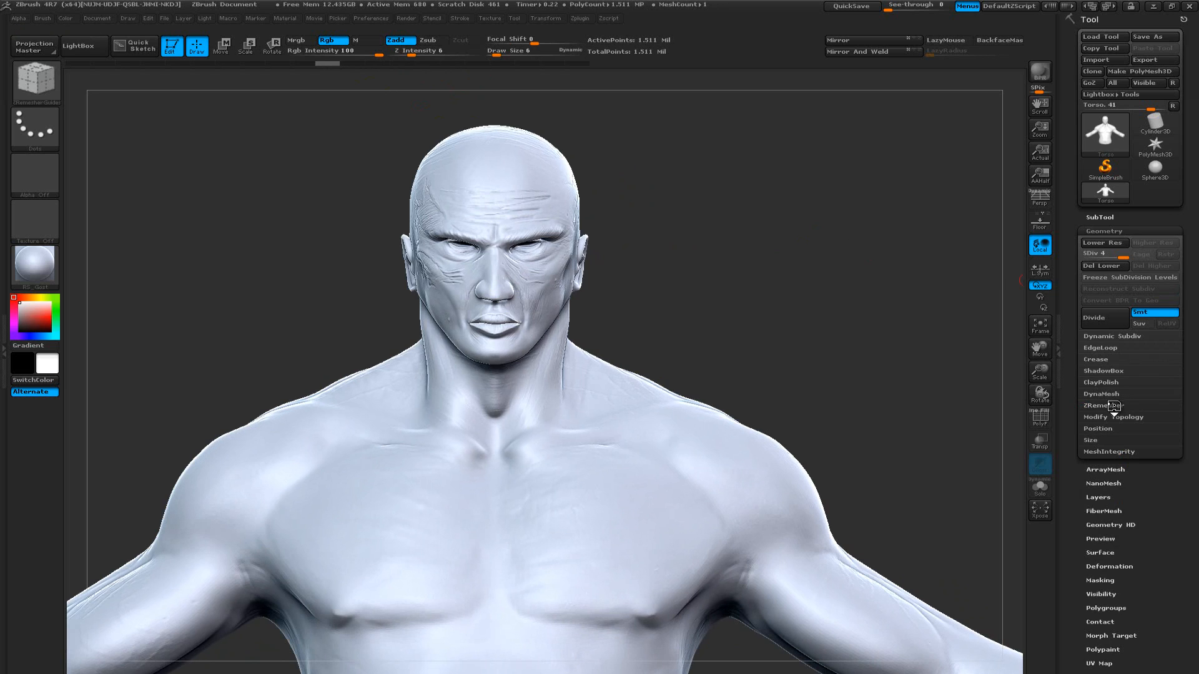
left_click(1118, 231)
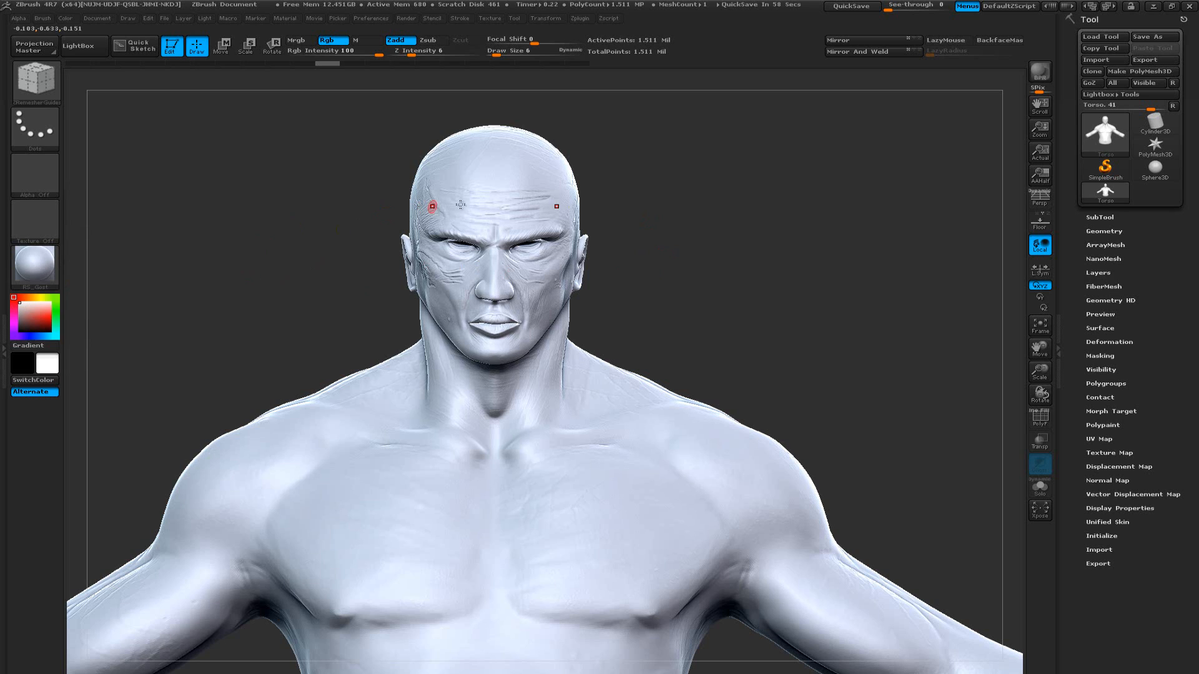
left_click(1113, 138)
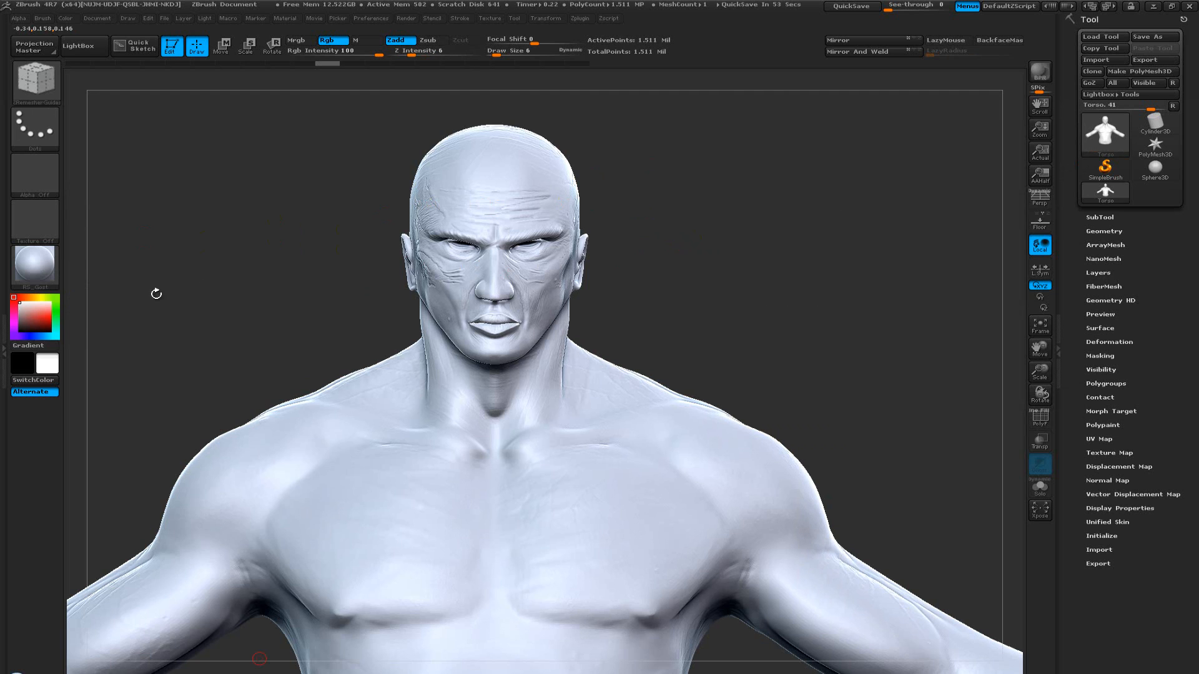
left_click_drag(255, 283, 264, 284)
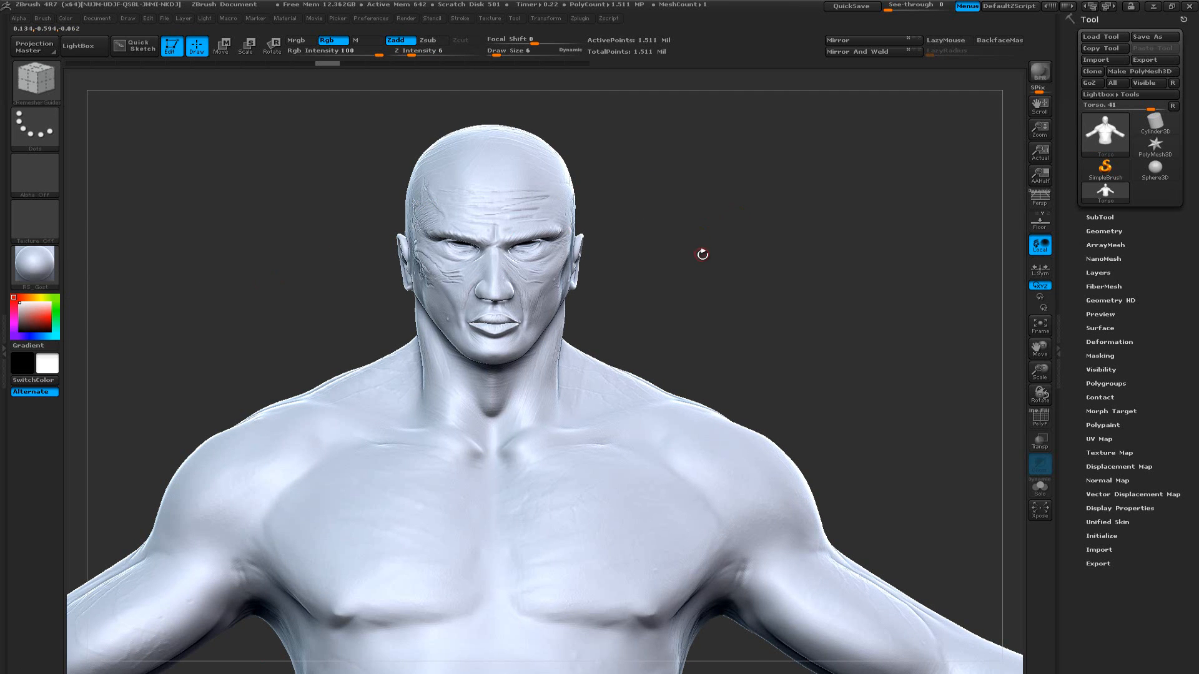
left_click_drag(702, 258, 717, 255)
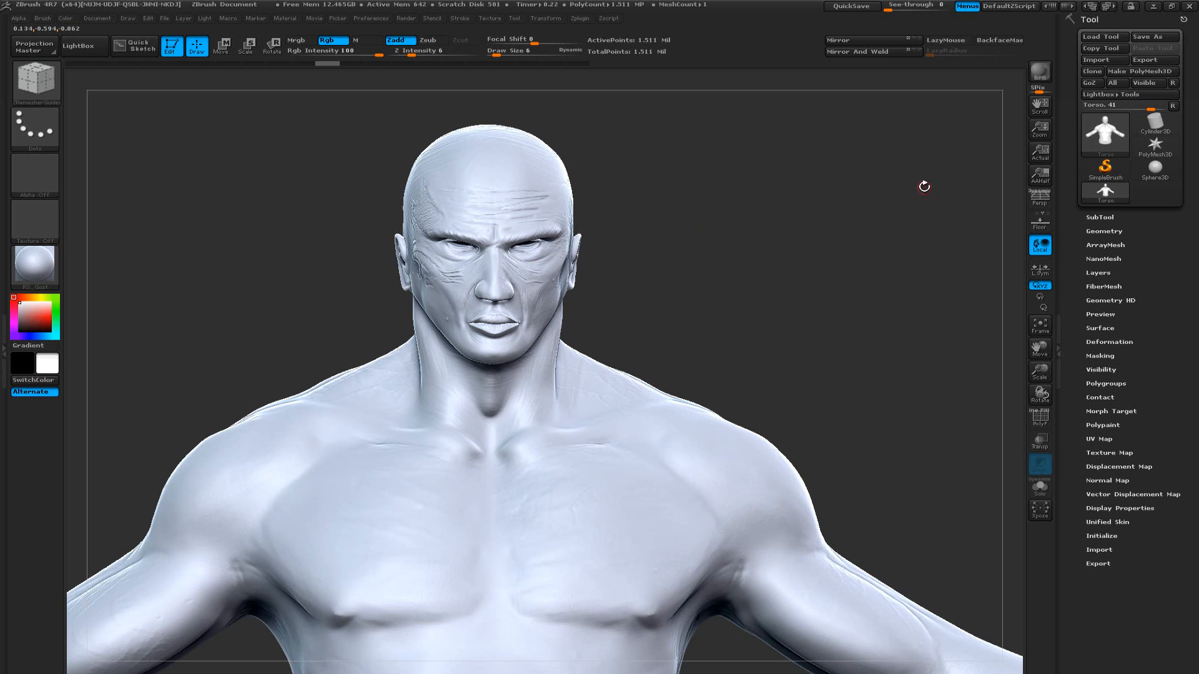
Switch the active tool from the torso to a new ZSphere and fit it in view
mouse_move(1096, 133)
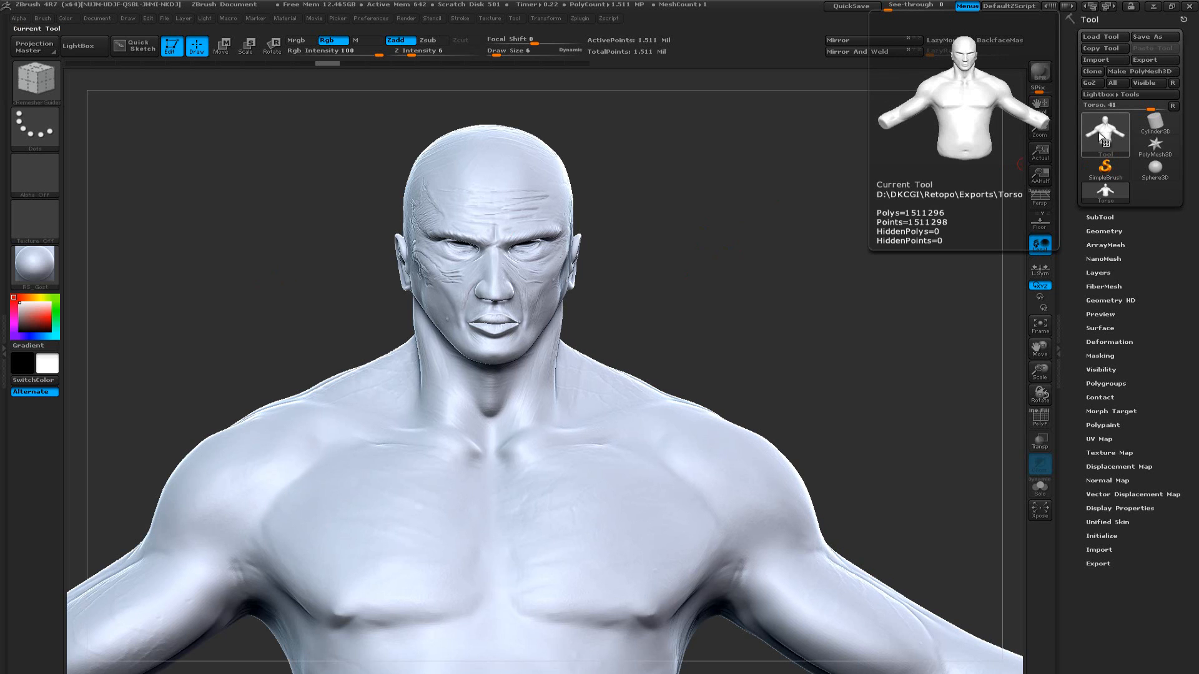
left_click(1097, 133)
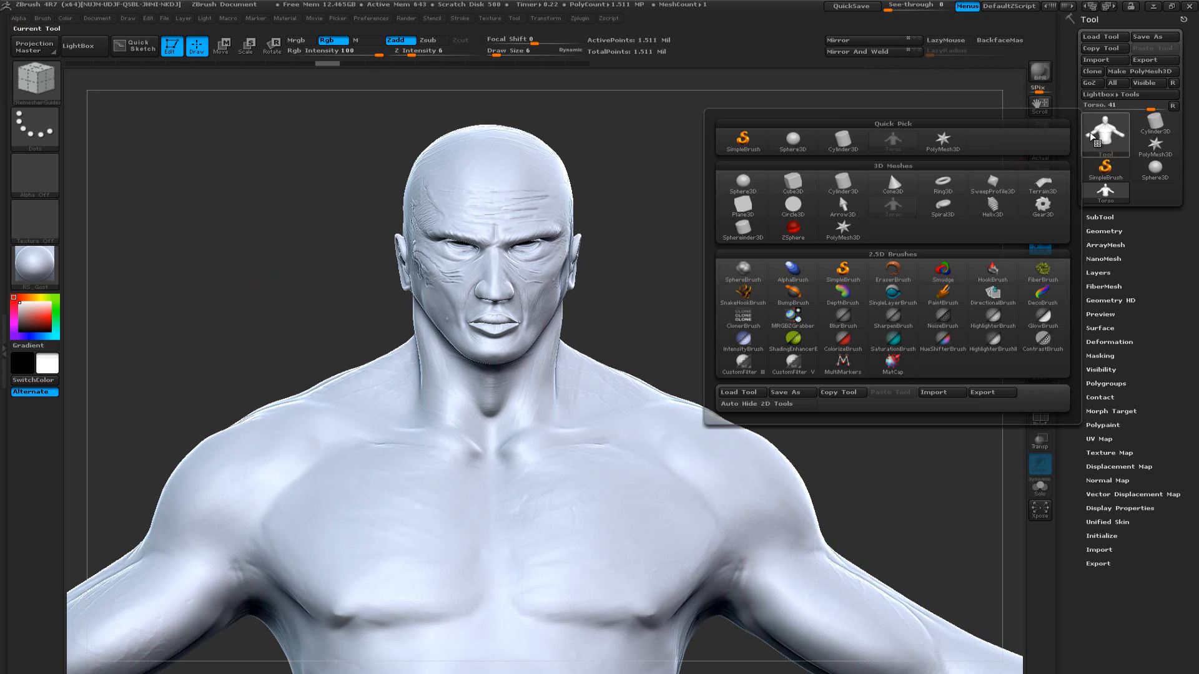
left_click(796, 230)
right_click_drag(821, 332, 828, 339, "ctrl")
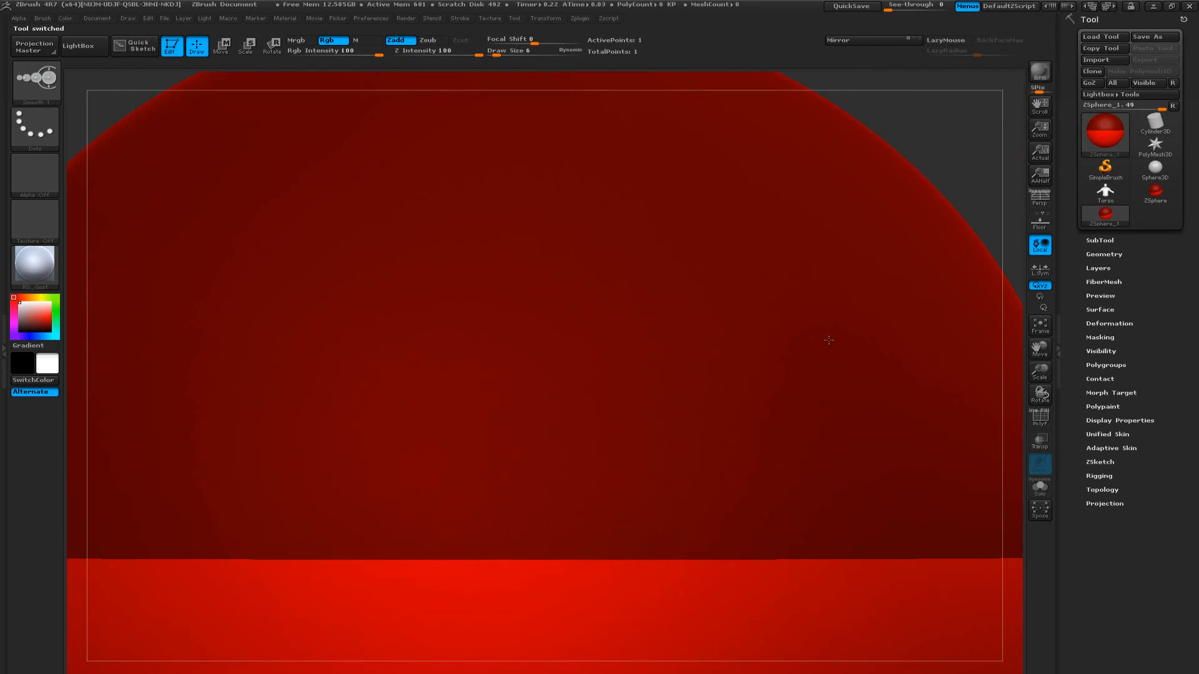
key("f")
left_click_drag(932, 342, 881, 323, "alt")
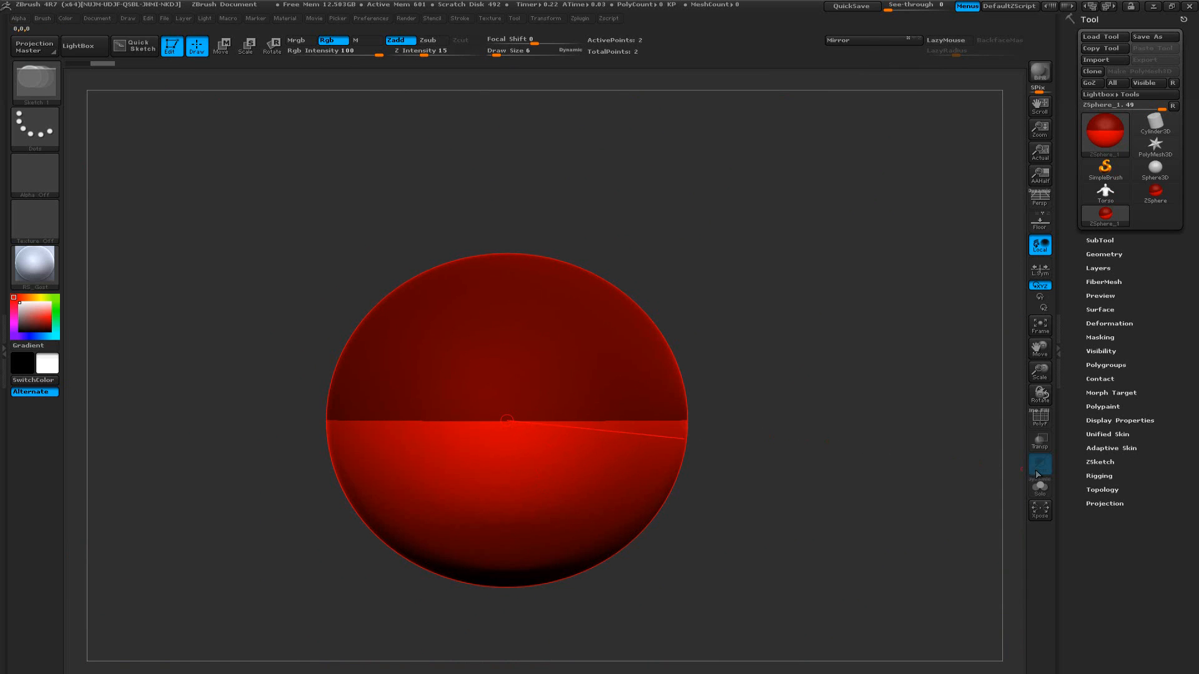
Assign the Torso mesh as the ZSphere's rigging mesh
left_click(1108, 476)
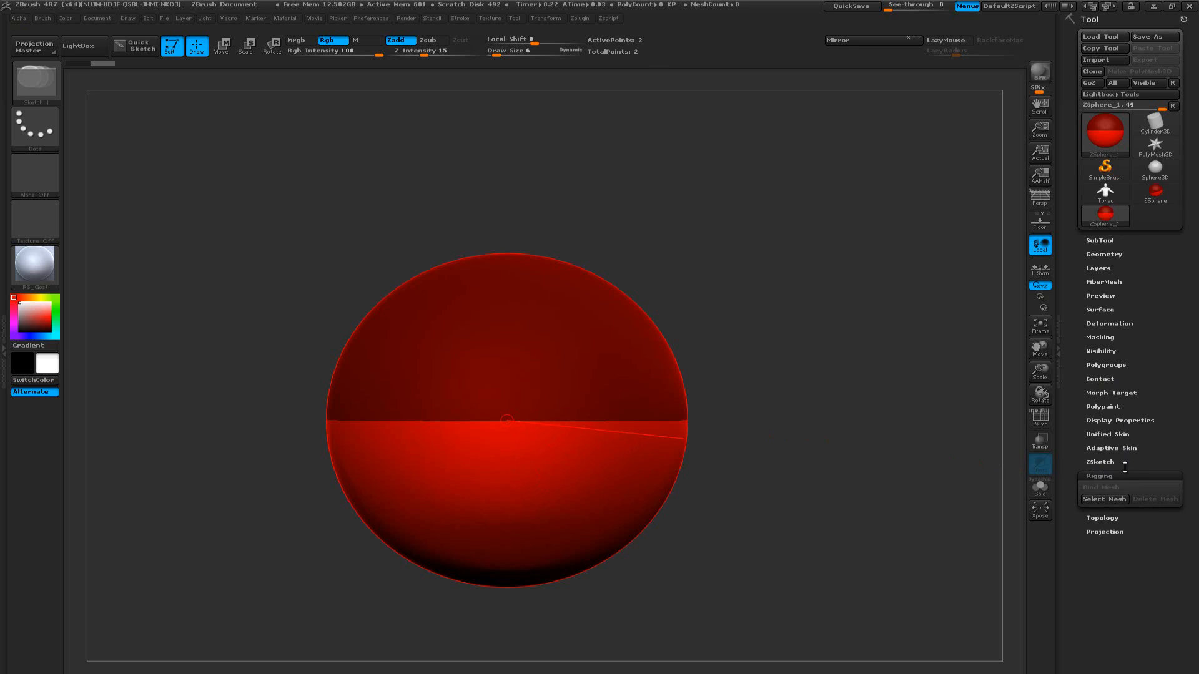
left_click(1114, 499)
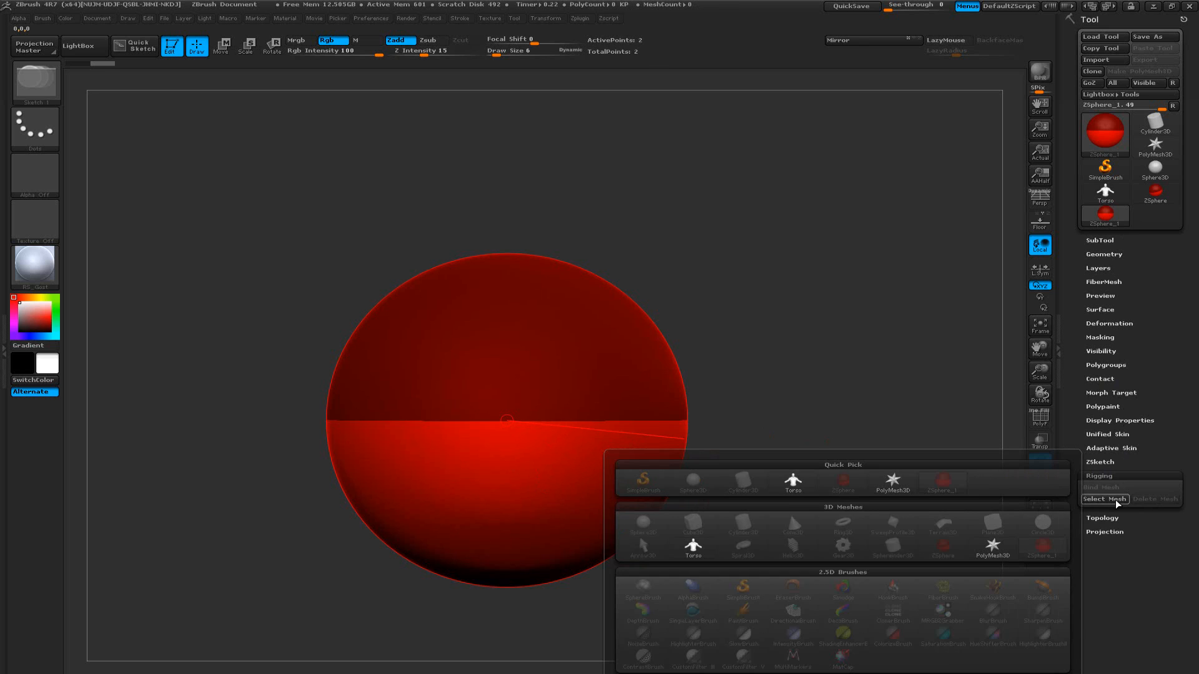
mouse_move(796, 488)
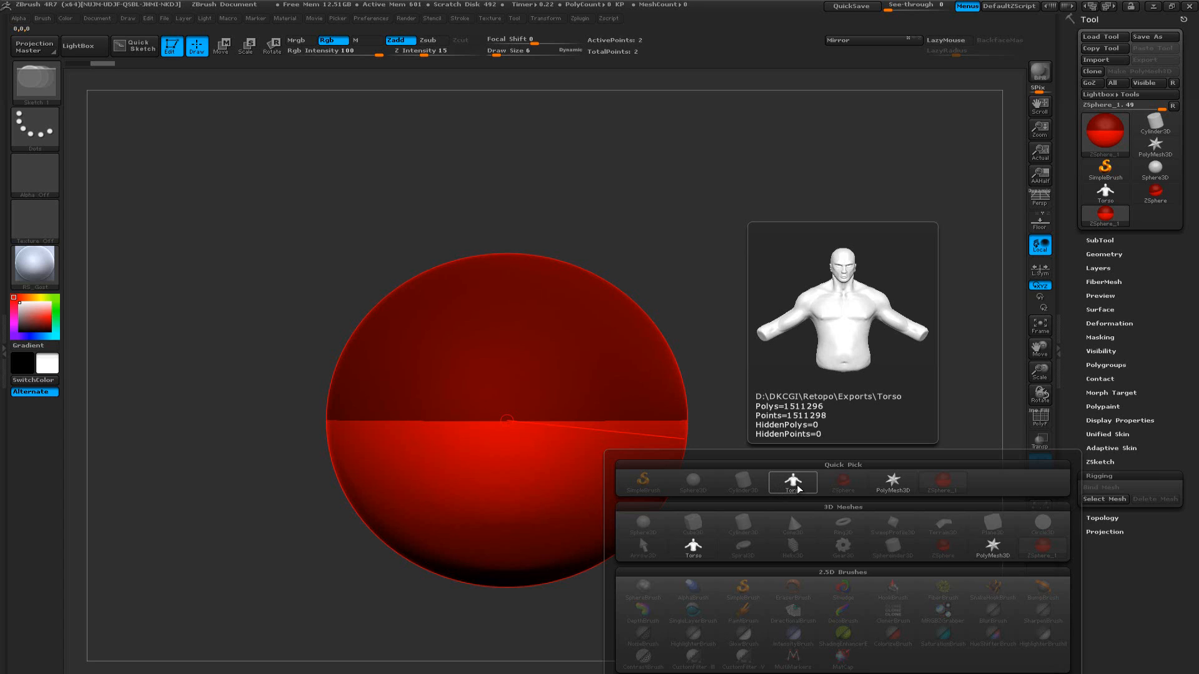
left_click(1104, 498)
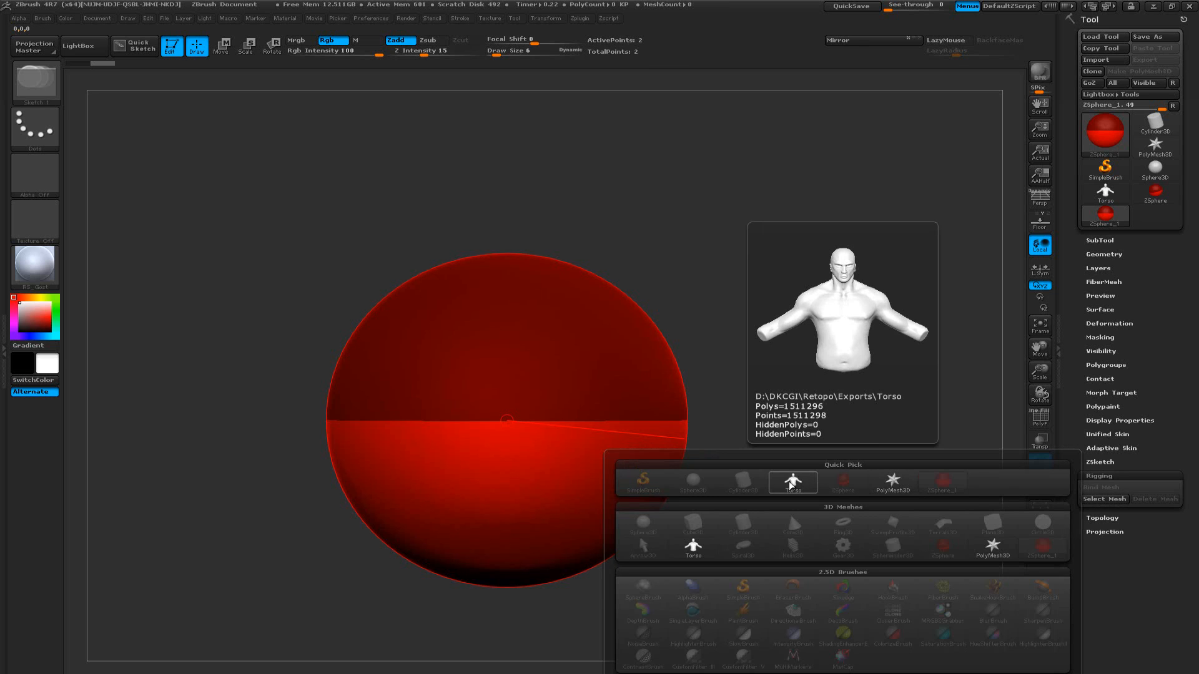
left_click(791, 484)
mouse_move(770, 453)
left_mouse_down()
mouse_move(839, 445)
mouse_move(751, 460)
left_mouse_up()
key("shift+a")
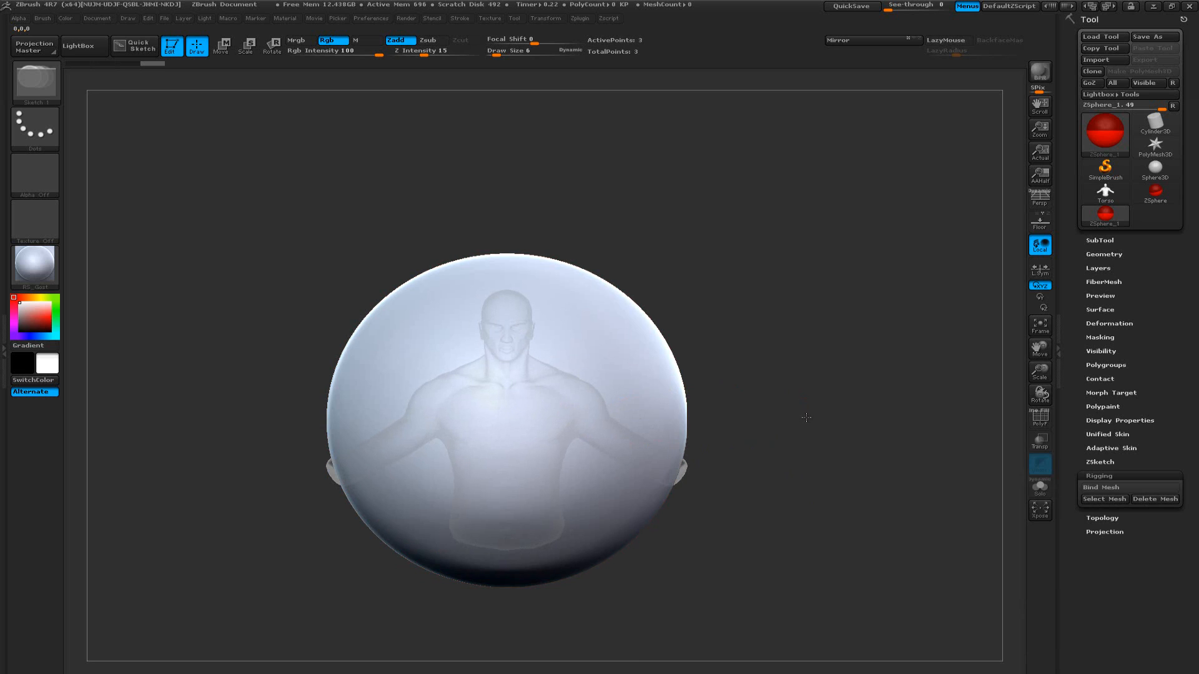
left_click_drag(507, 421, 511, 299)
left_click_drag(792, 461, 774, 513, "alt")
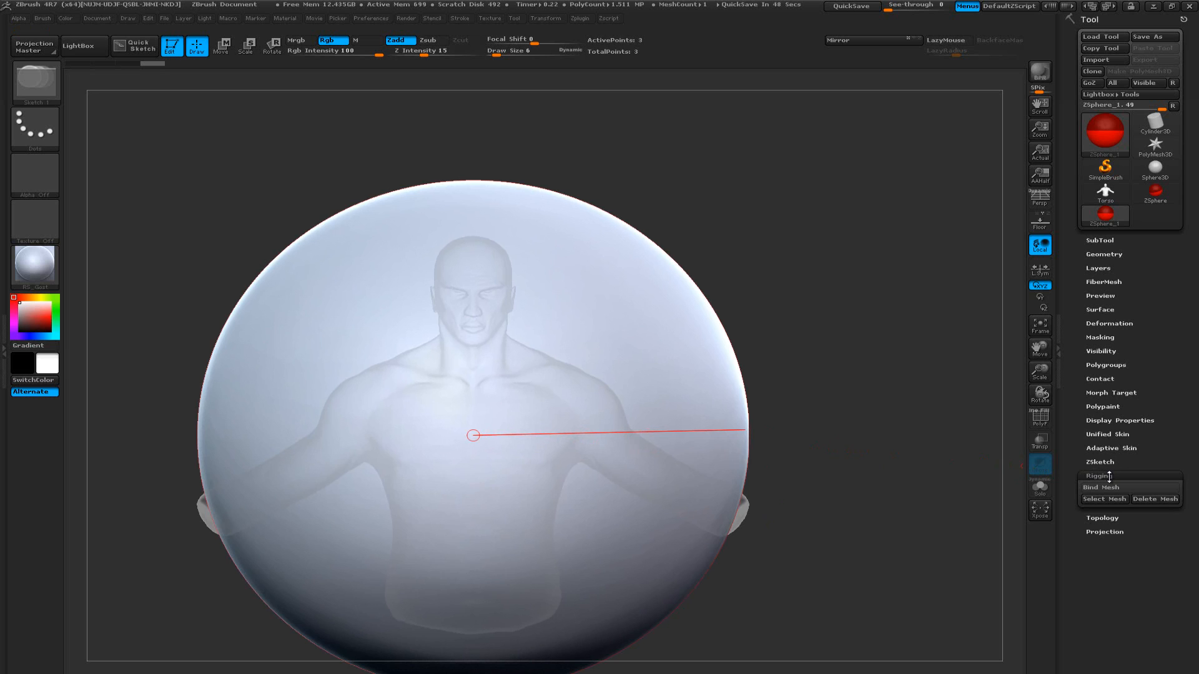
Close the rigging settings and turn on Edit Topology for the ZSphere
left_click(1108, 477)
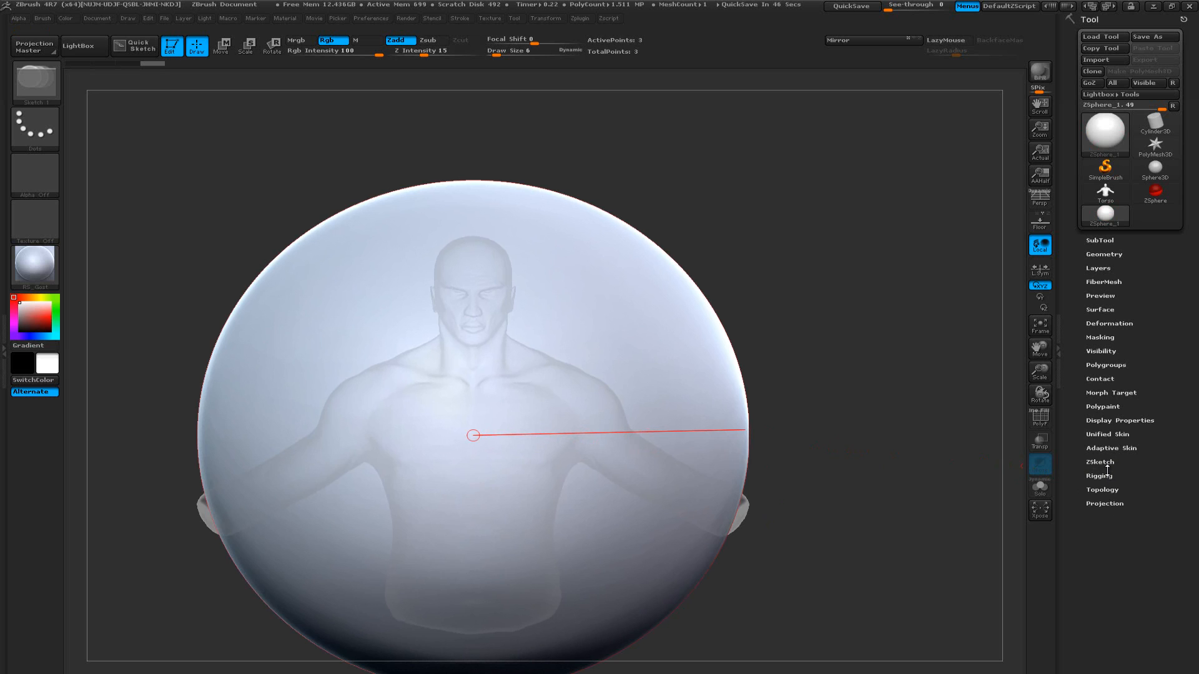
left_click(1104, 490)
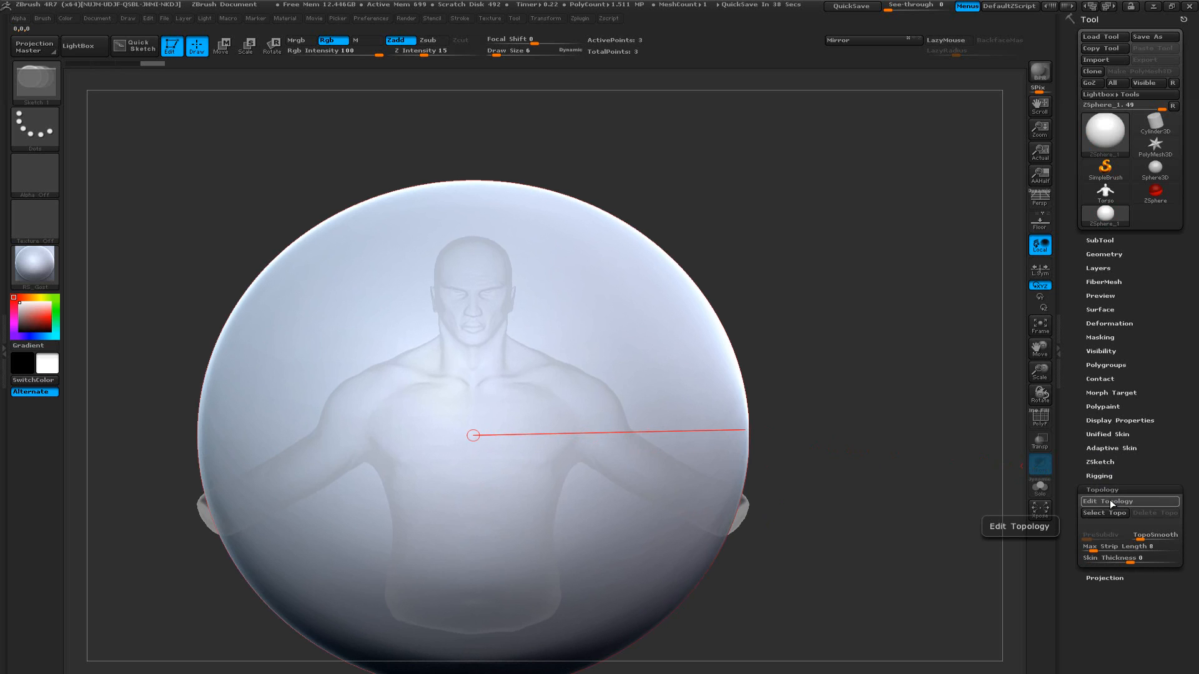
left_click(1114, 502)
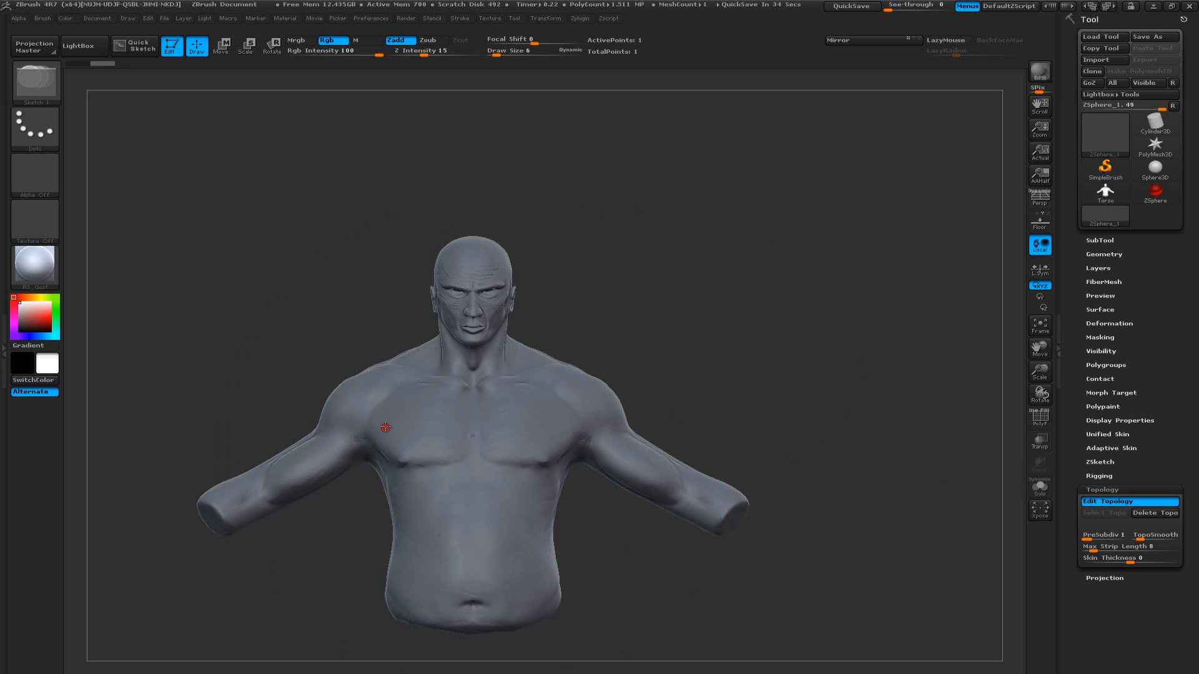
left_click_drag(652, 351, 611, 347, "alt")
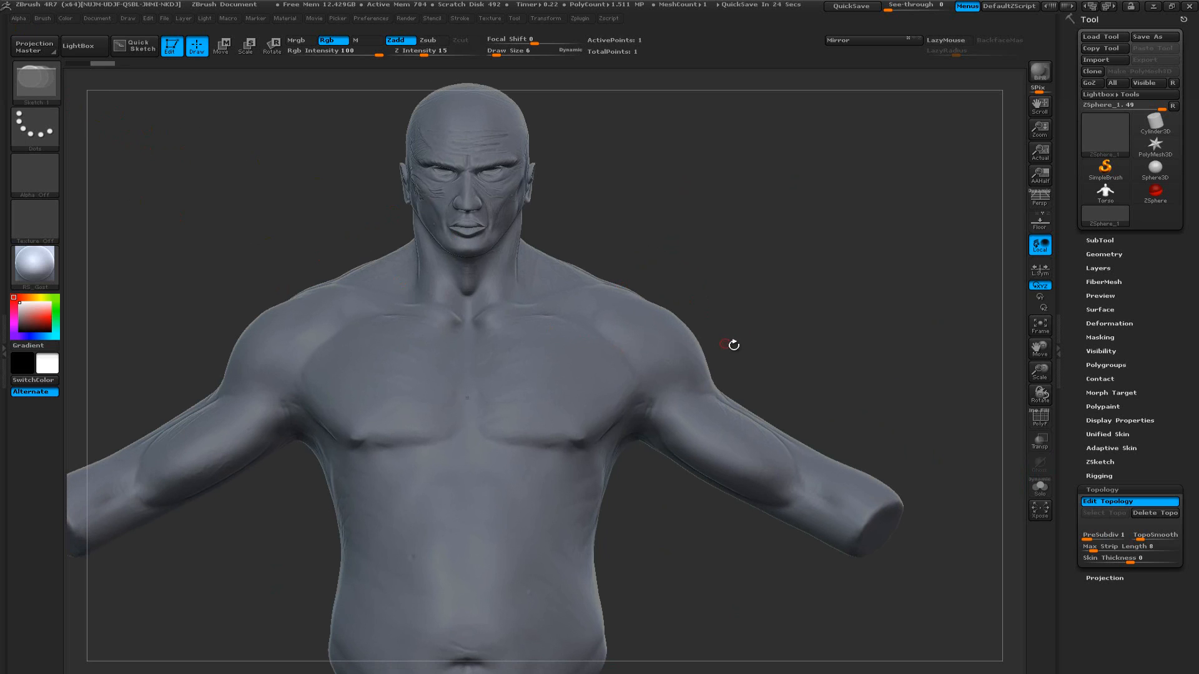
left_click_drag(788, 343, 958, 420, "alt")
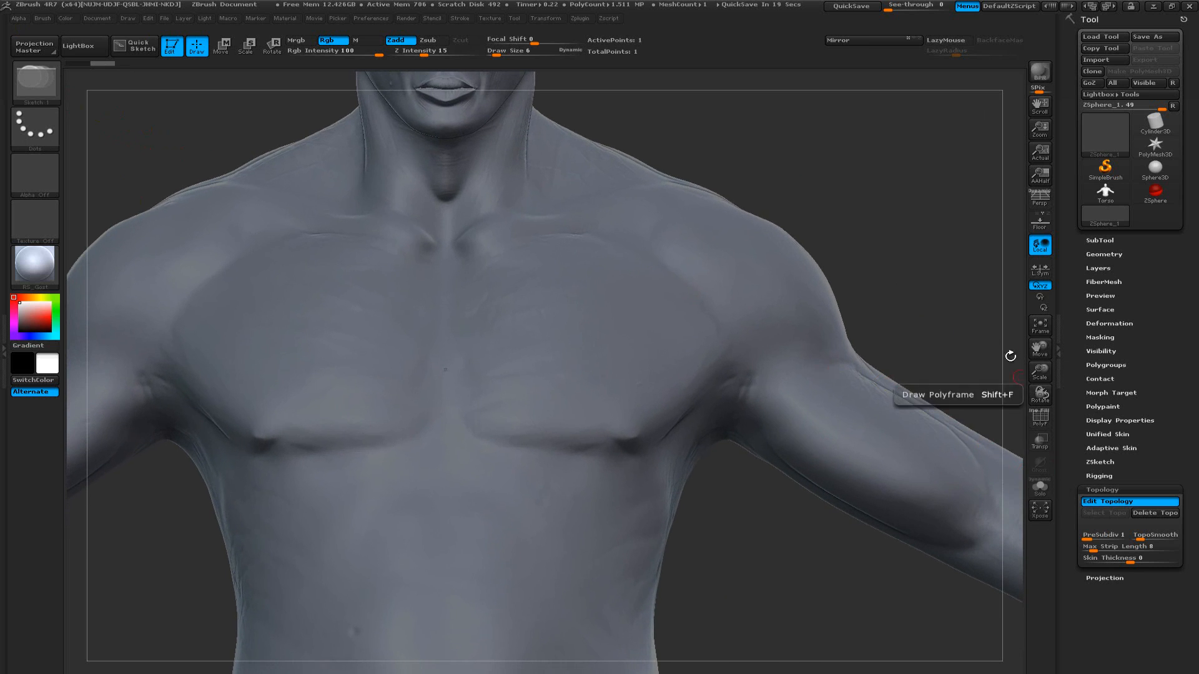
left_click_drag(921, 294, 910, 361, "alt")
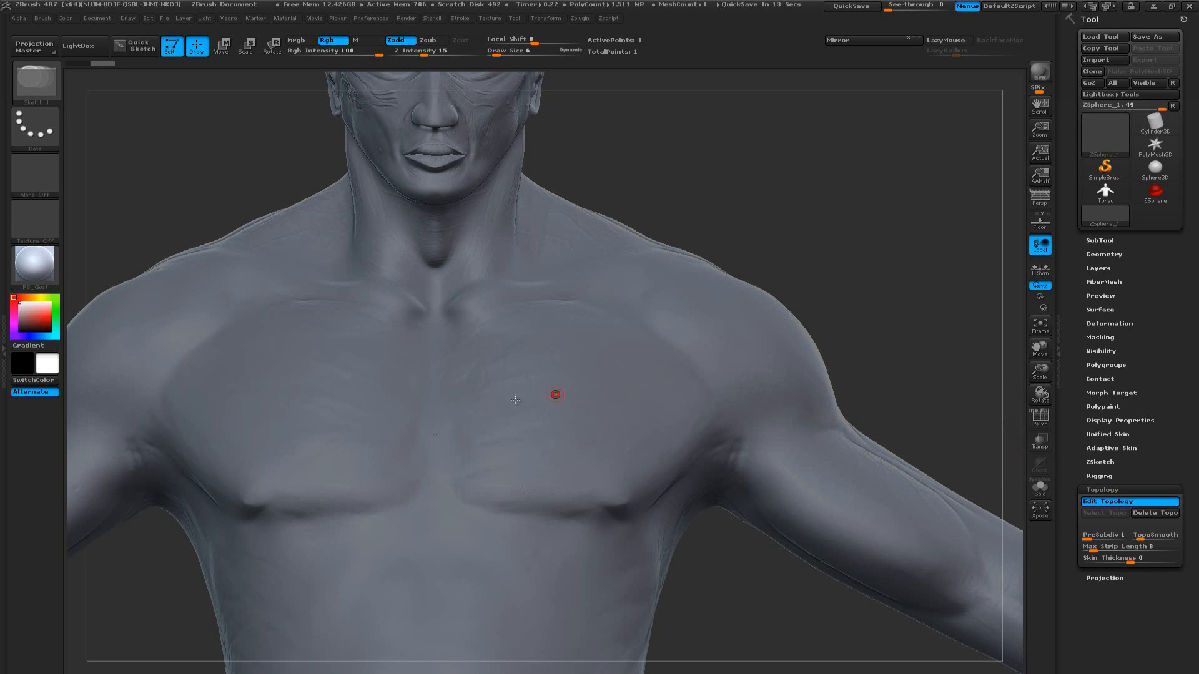
left_click(440, 435)
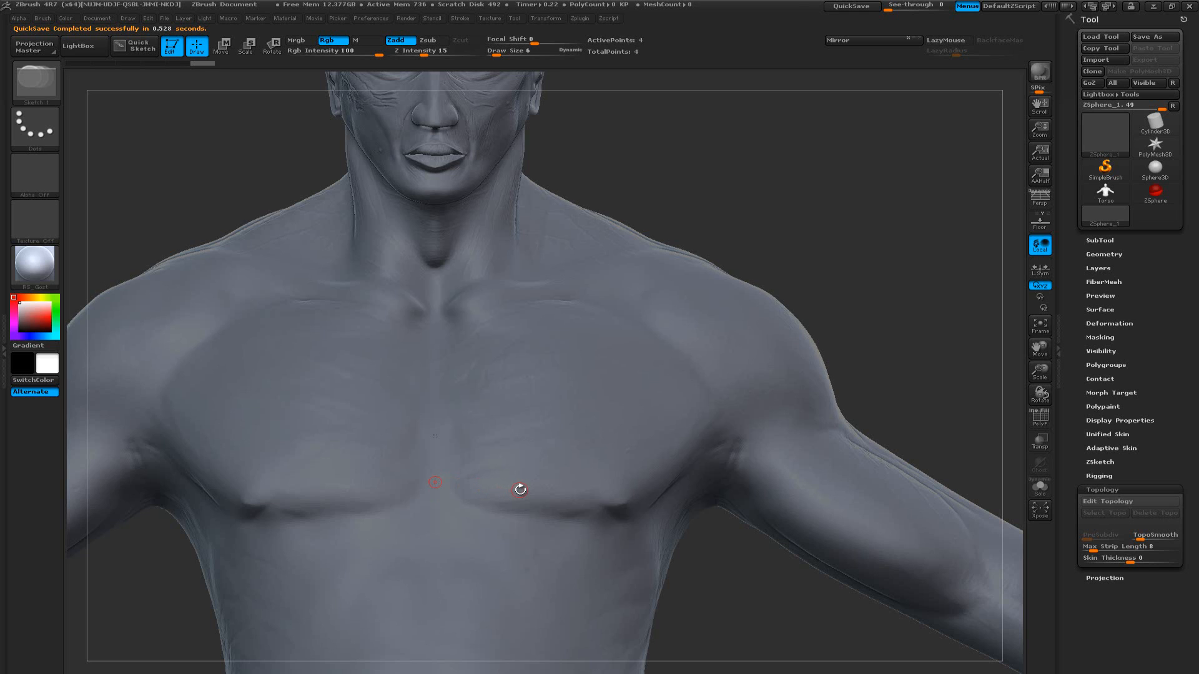
left_click(520, 490)
left_click(528, 426)
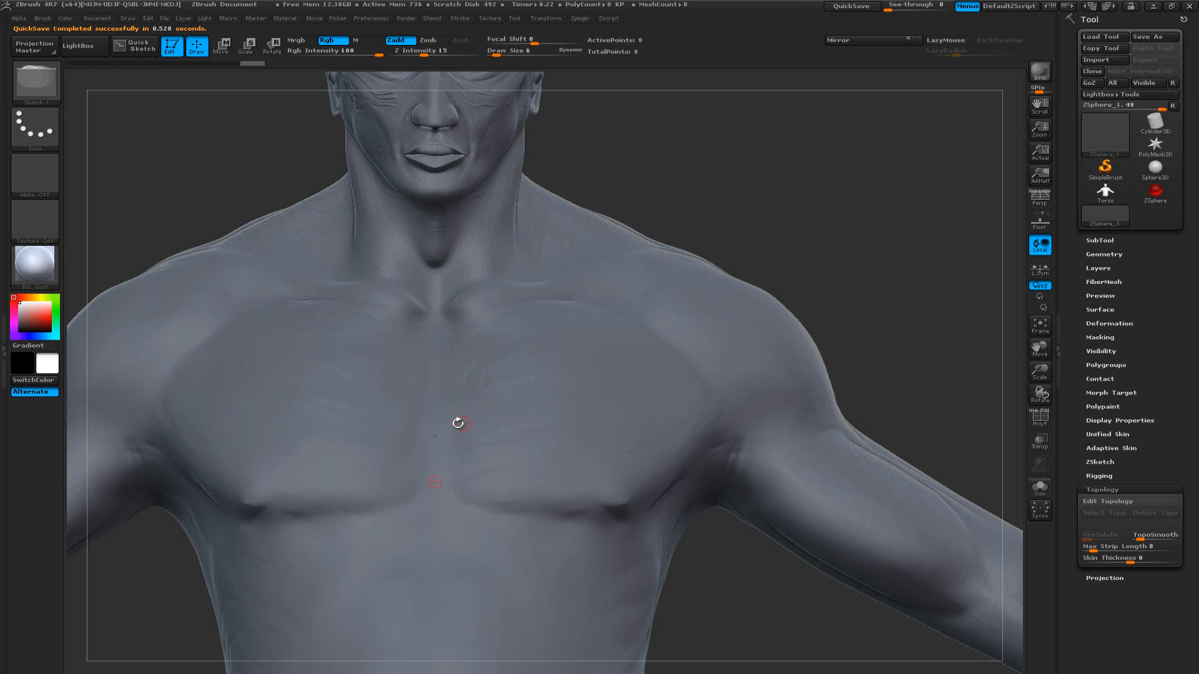
left_click(437, 424)
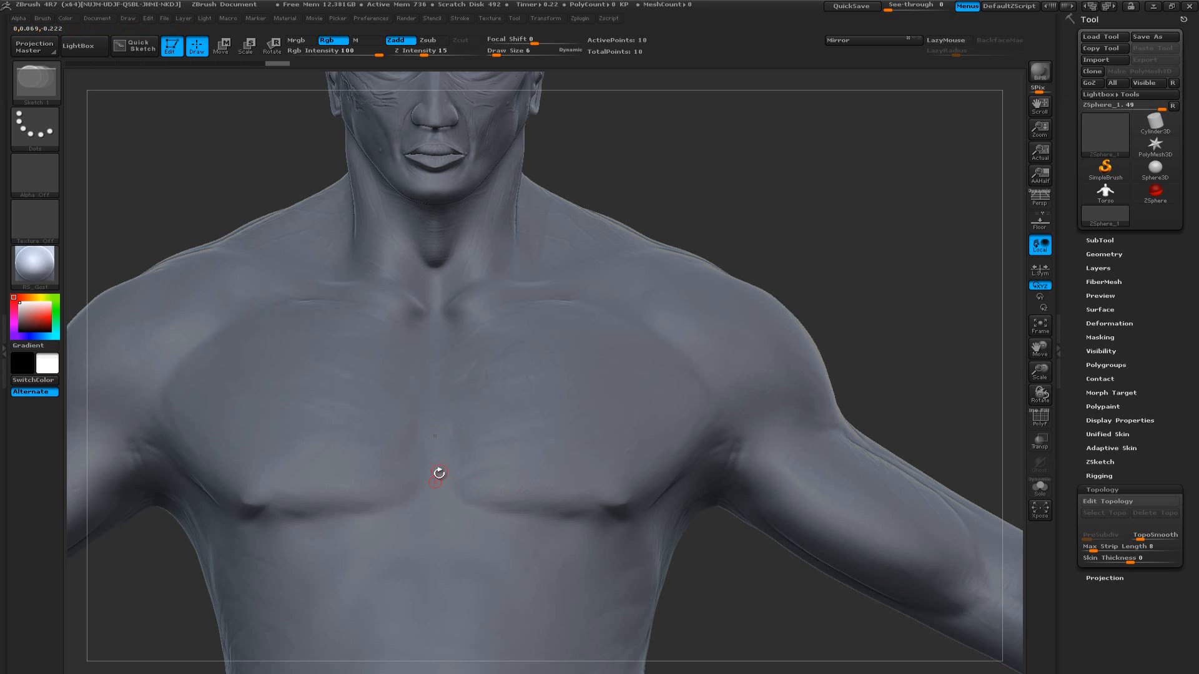
left_click(434, 485)
mouse_move(873, 332)
left_mouse_down()
mouse_move(891, 352)
mouse_move(876, 360)
left_mouse_up()
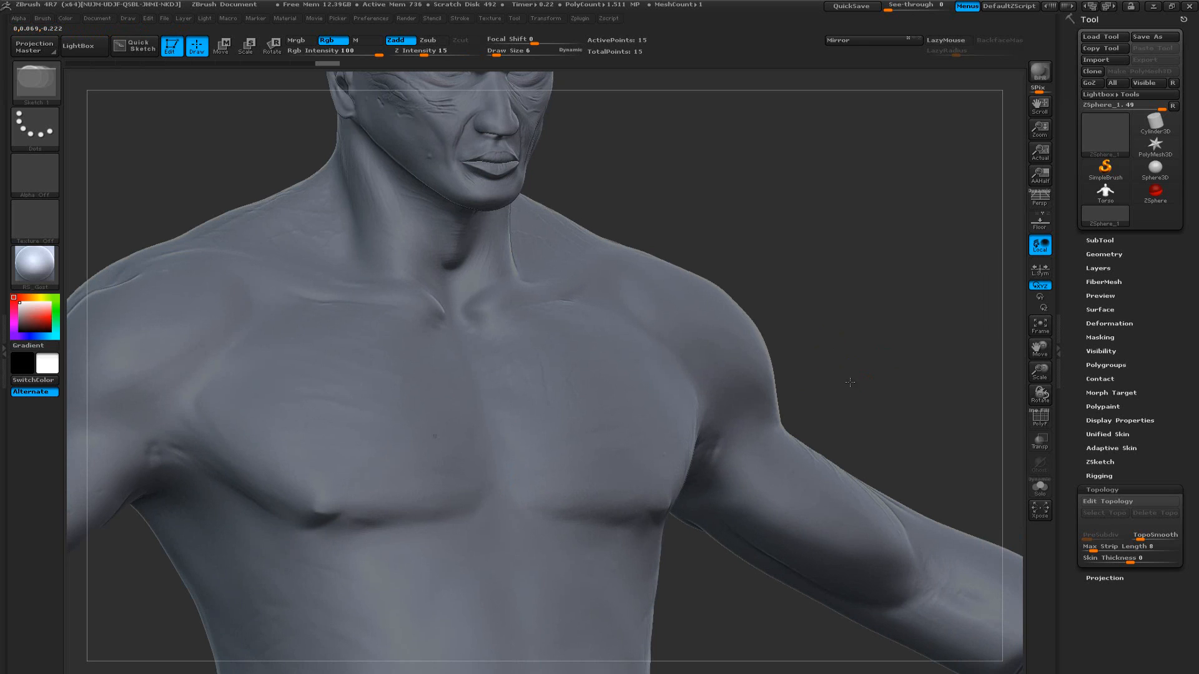
key("ctrl+shift+z")
key("ctrl+shift+z")
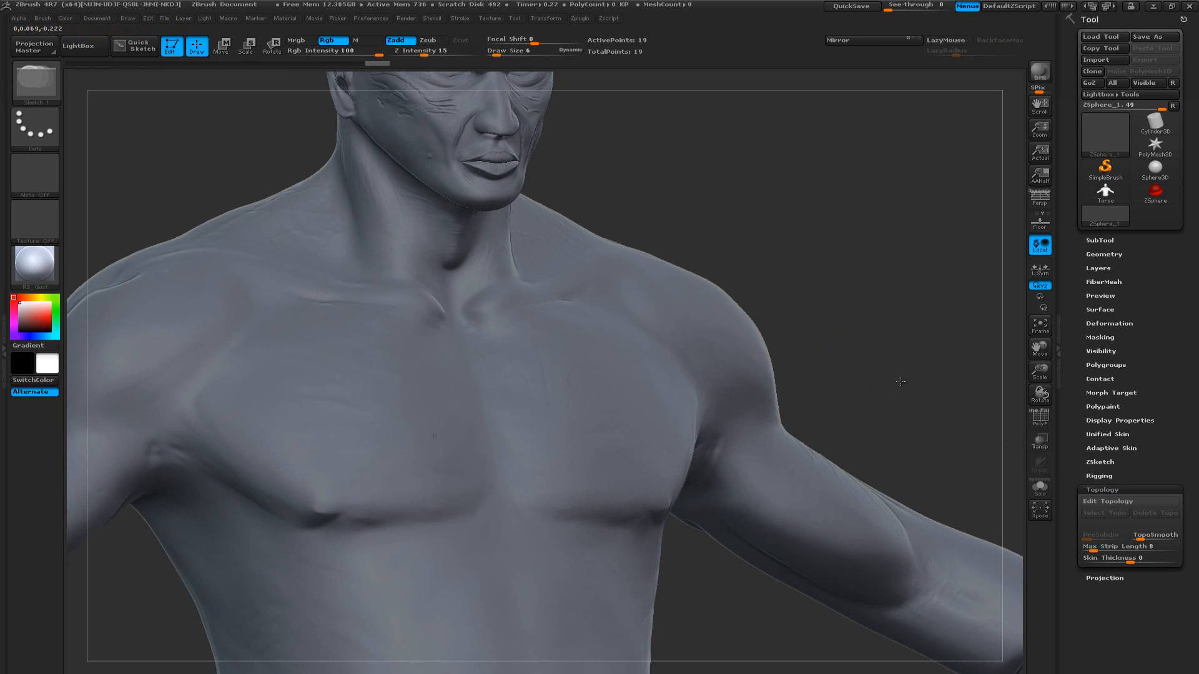
key("ctrl+shift+z")
key("f")
key("ctrl+shift+z")
key("ctrl+shift+z")
key("ctrl+shift+z")
key("ctrl+shift+z")
key("ctrl+shift+z")
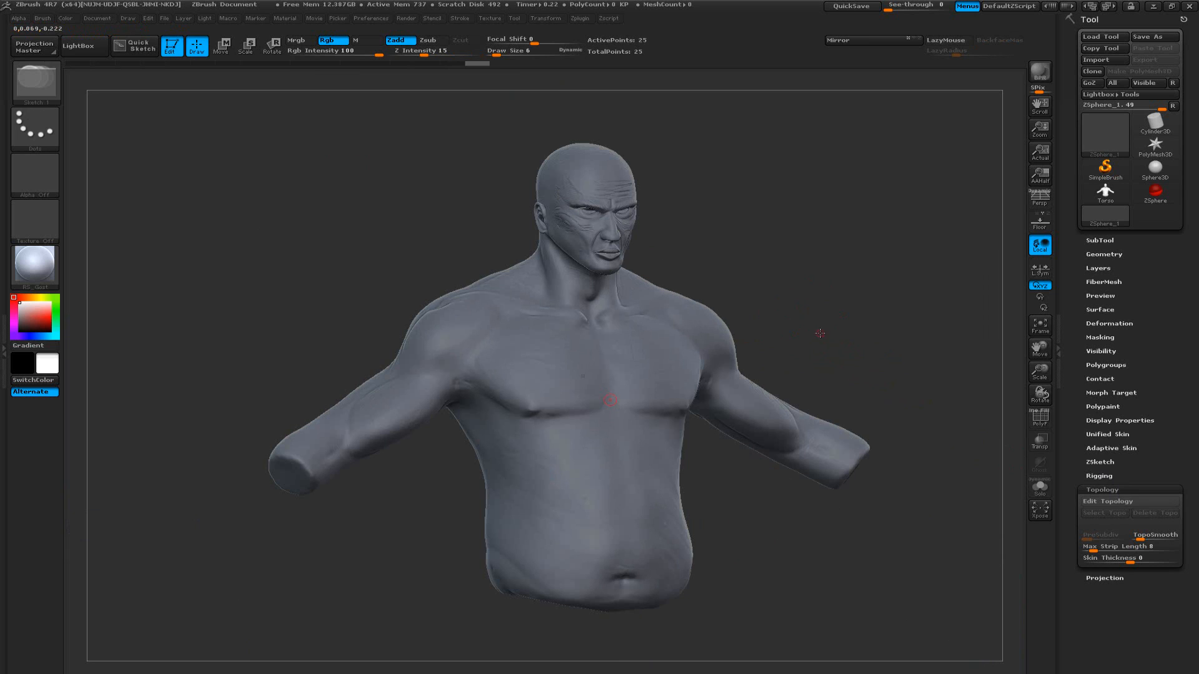
Turn Edit Topology back on and draw a mirrored pair of rectangular quads across the lower sternum
left_click(1108, 501)
left_click_drag(799, 339, 925, 338)
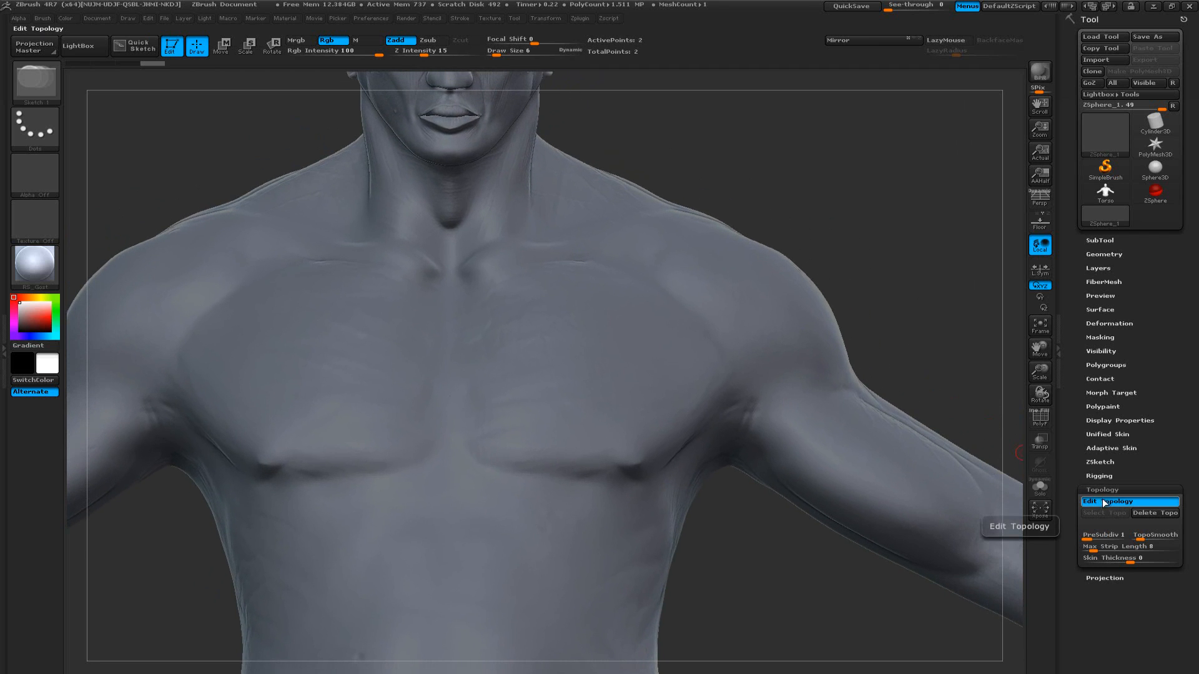
left_click_drag(546, 410, 494, 426)
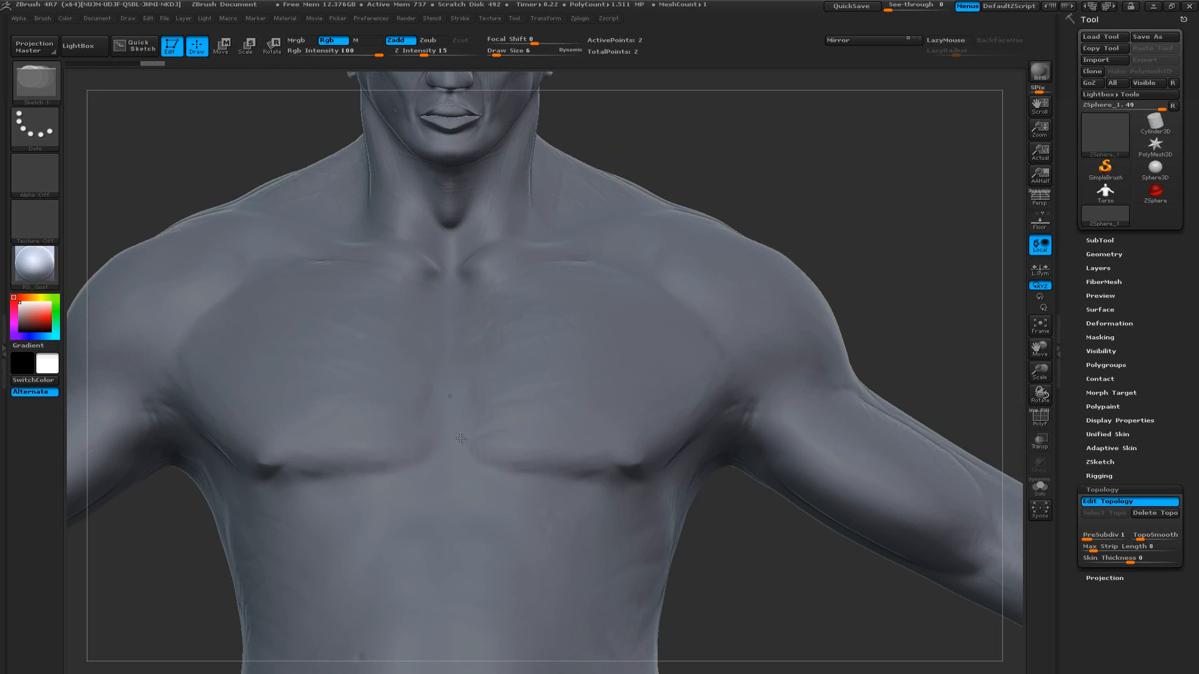
left_click_drag(460, 439, 516, 444)
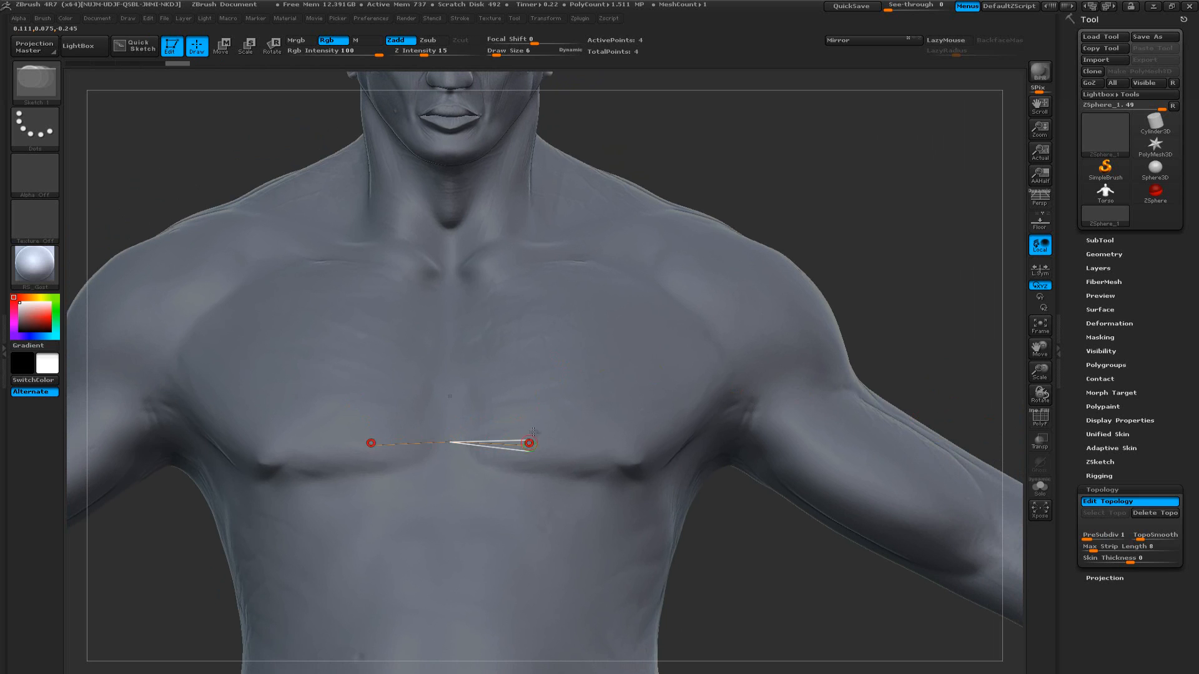
left_click(532, 396)
left_click(532, 393)
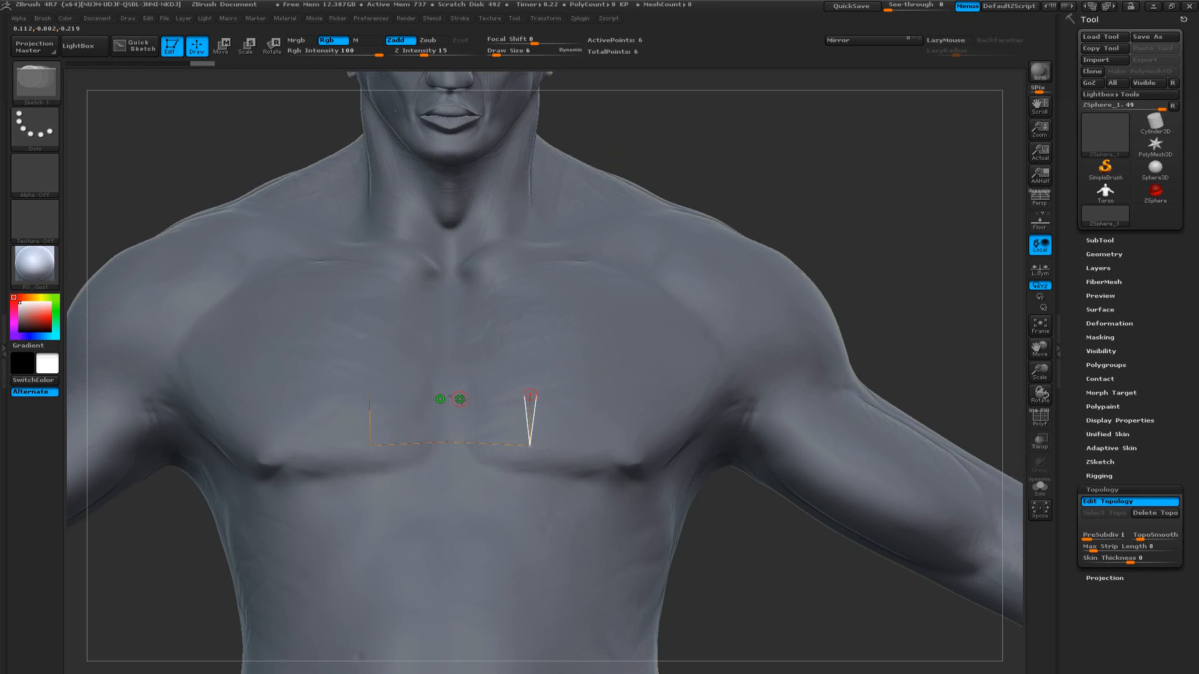
left_click(453, 396)
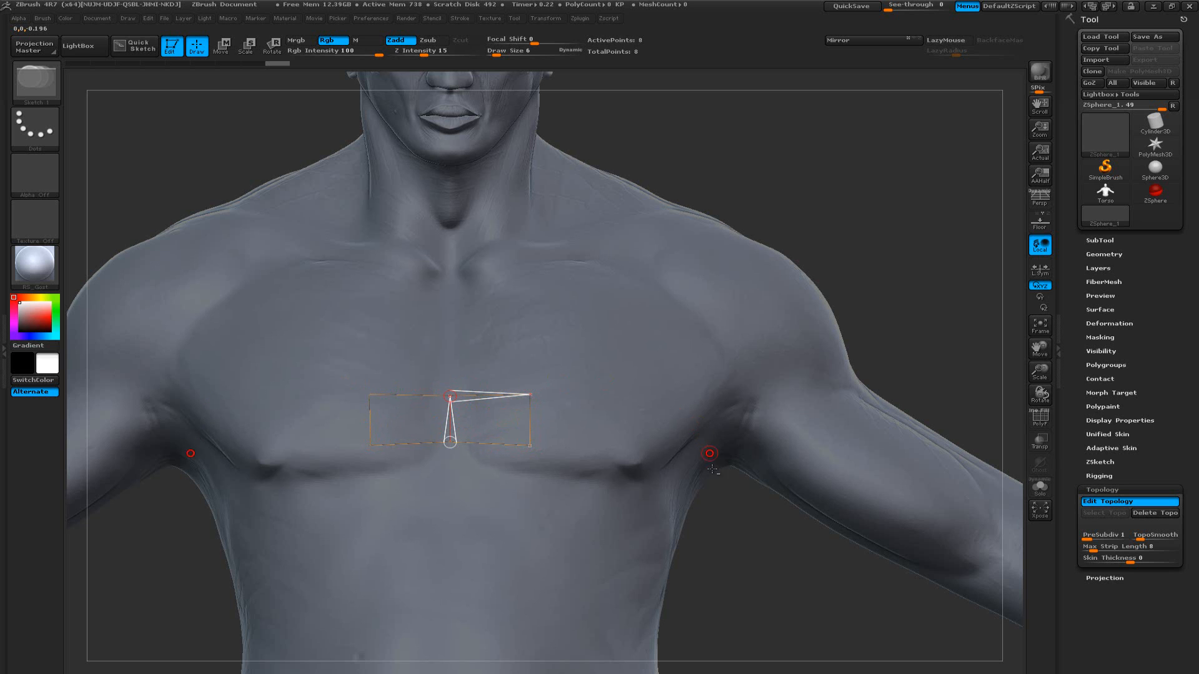
Preview the adaptive skin of the drawn quads with its polyframe shown, and return to the topology
left_click_drag(706, 507, 721, 536, "alt")
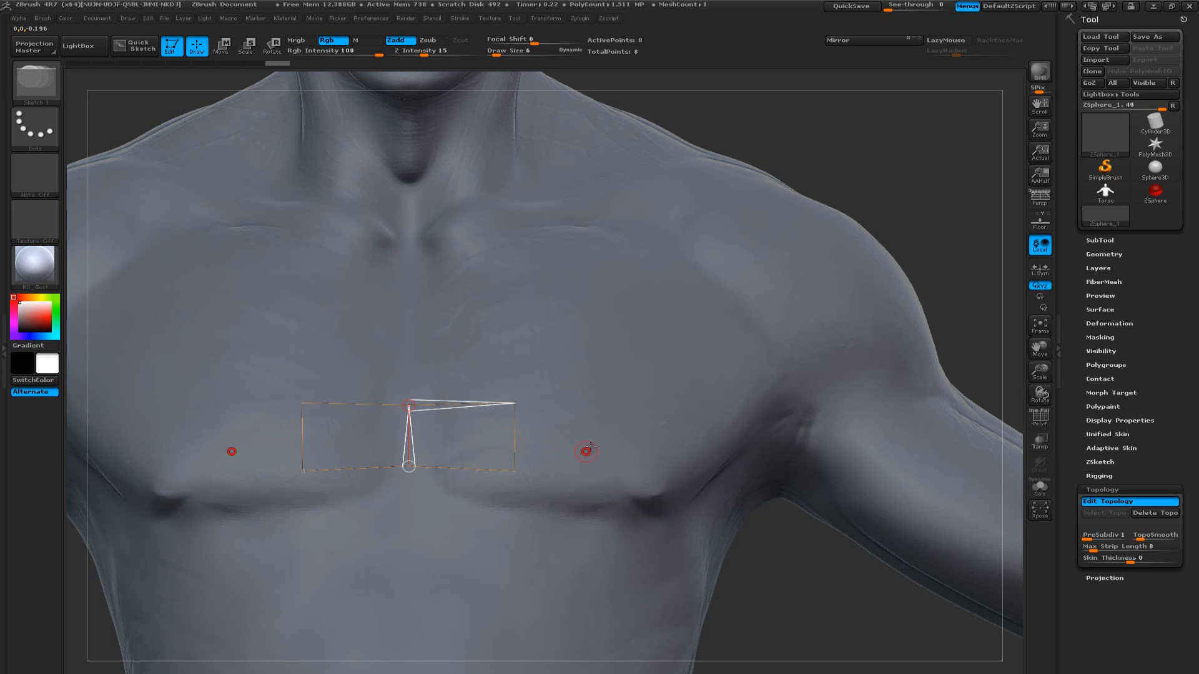
left_click(1116, 448)
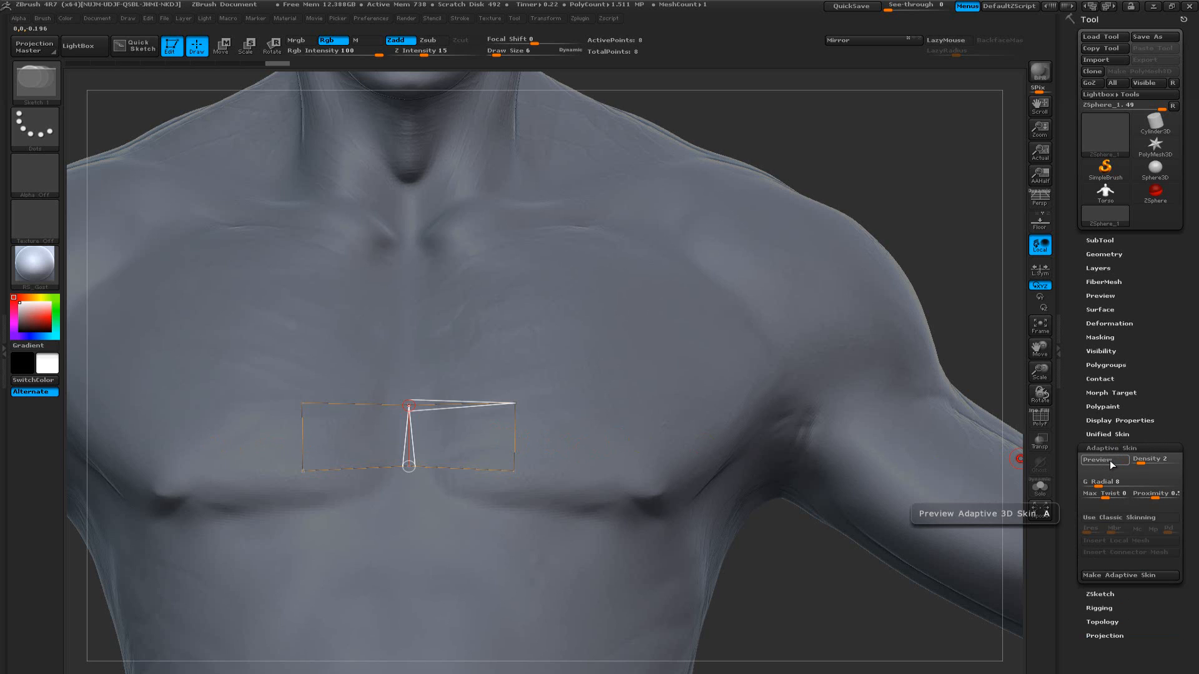
left_click(1109, 459)
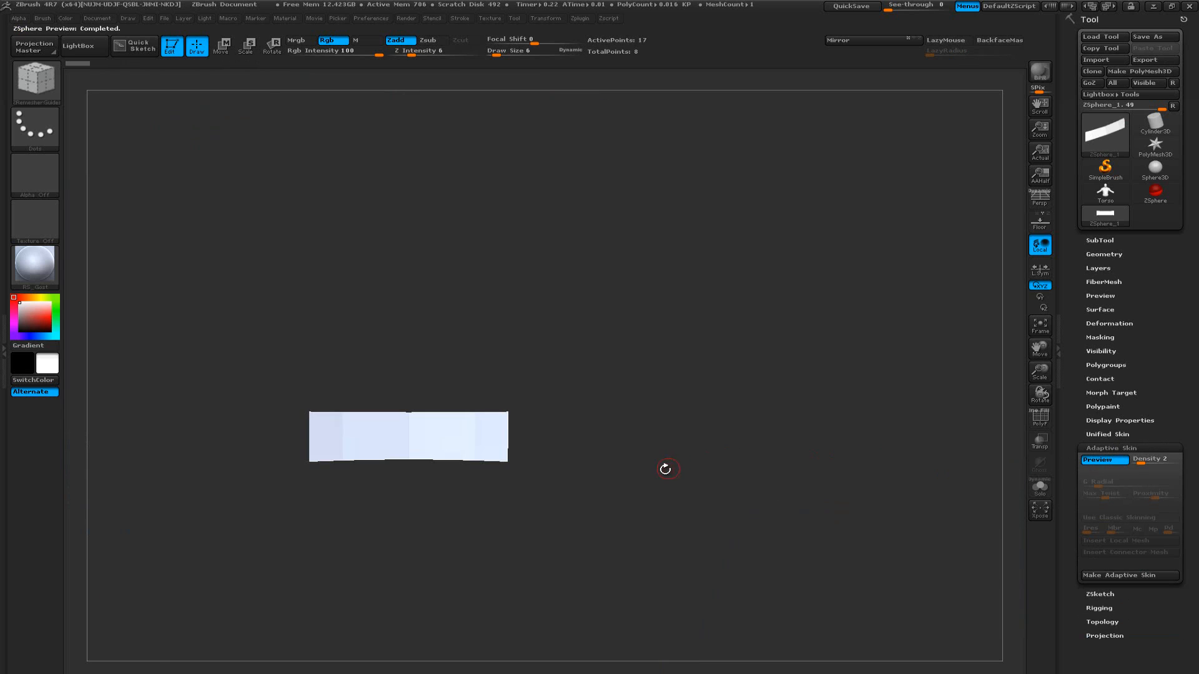
key("shift+f")
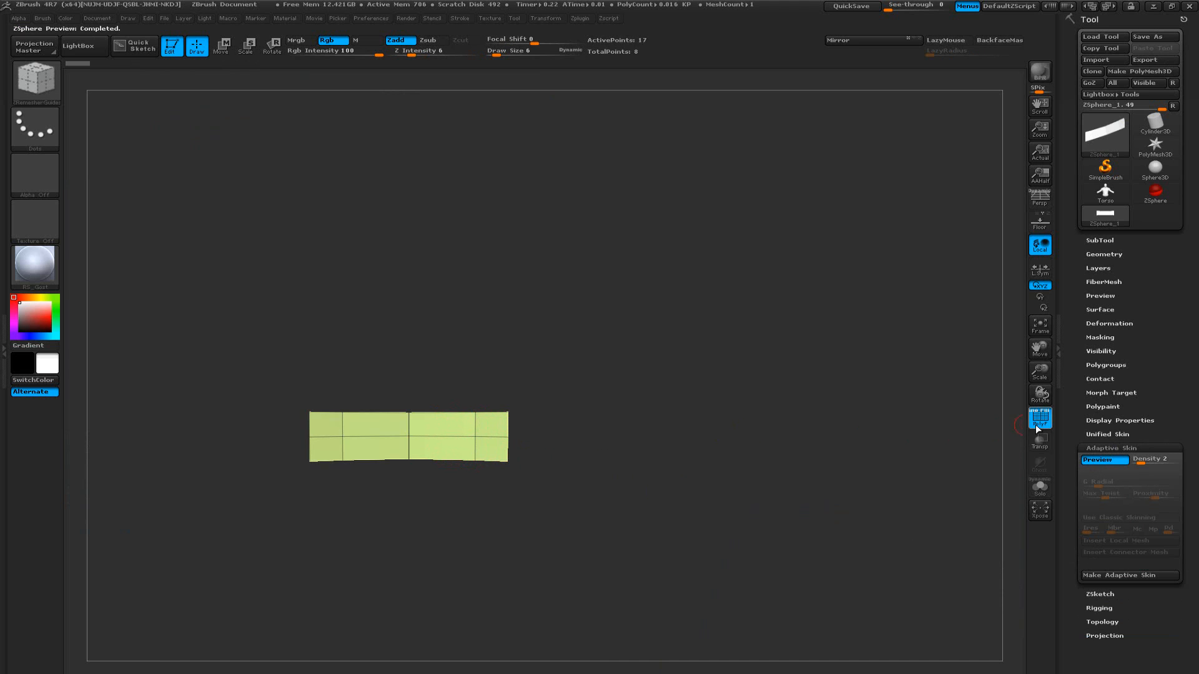
left_click(1102, 461)
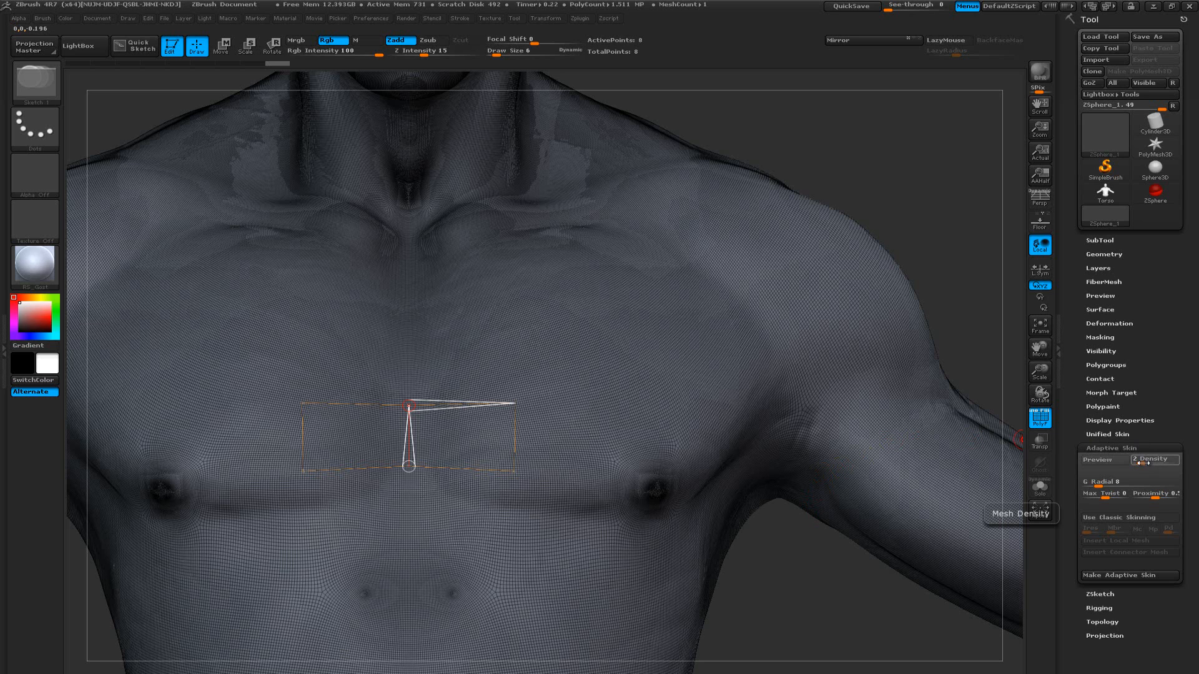
Set the adaptive skin density to 1 and check the two-quad mesh in the preview, leaving the polyframe hidden
left_click_drag(1142, 464, 1145, 463)
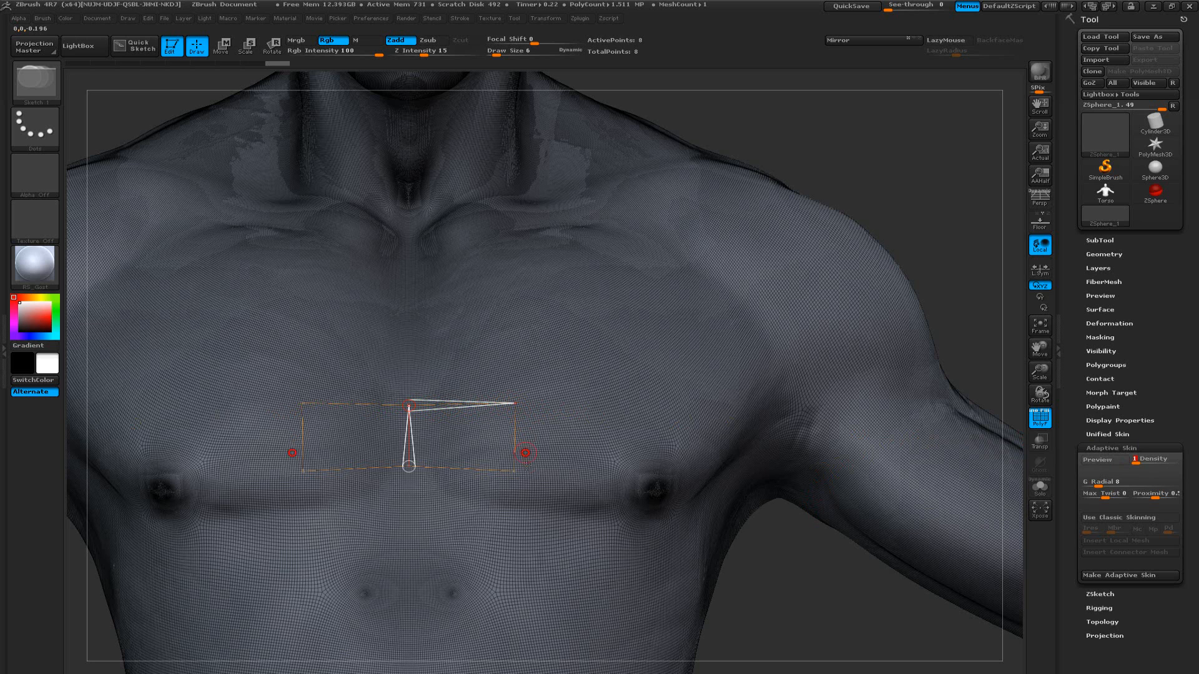
key("shift+f")
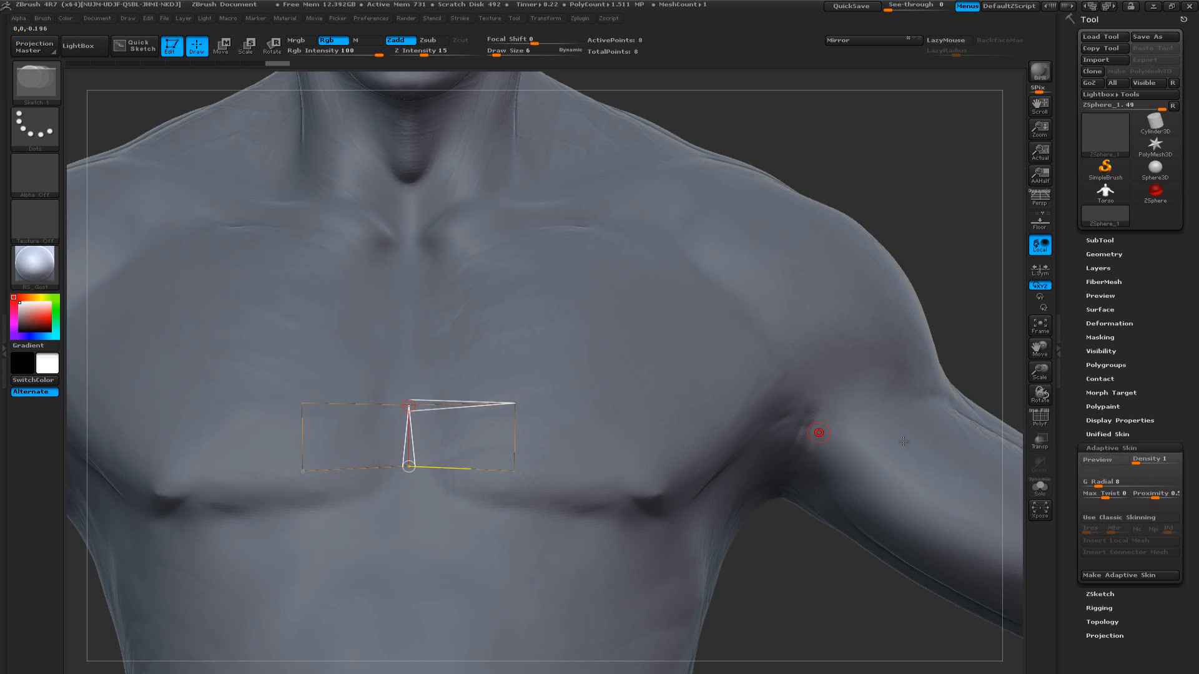
left_click(1137, 463)
left_click(1099, 460)
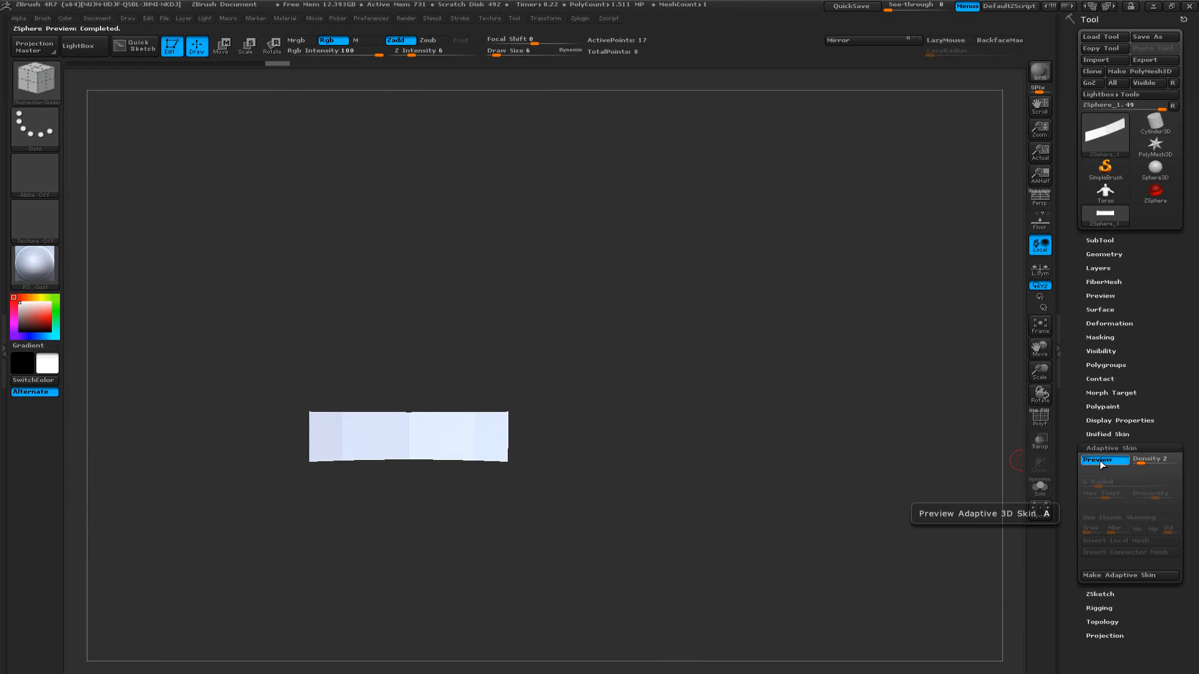
left_click(1135, 461)
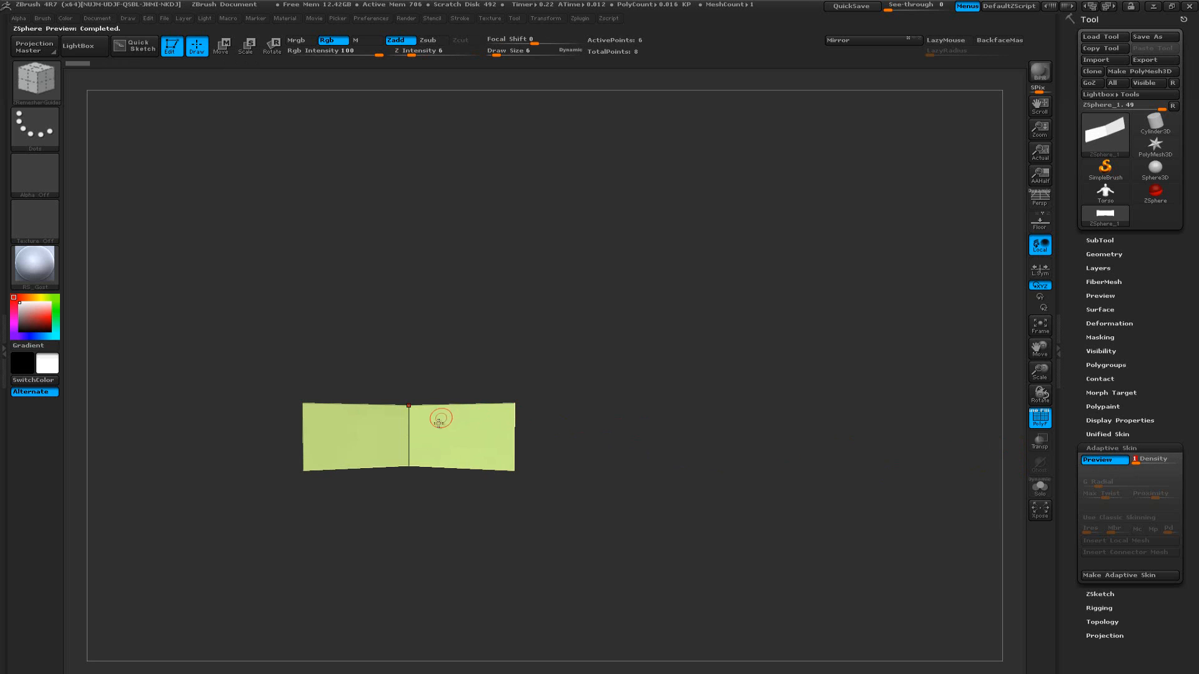
key("shift")
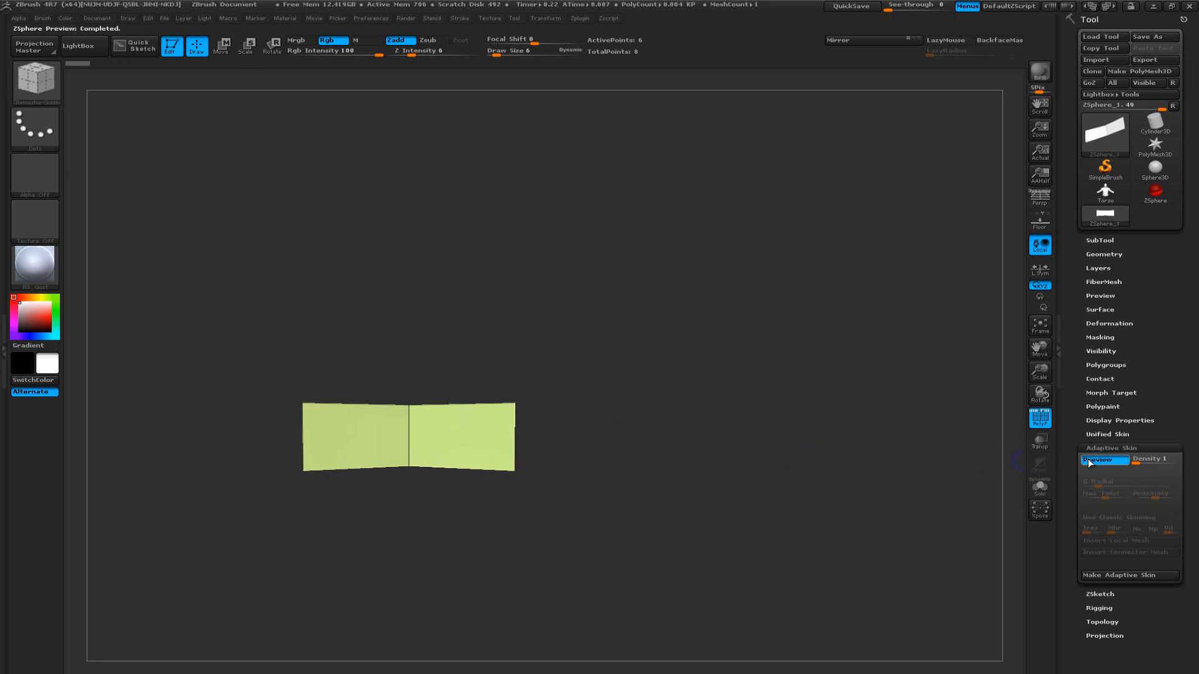
left_click(1099, 462)
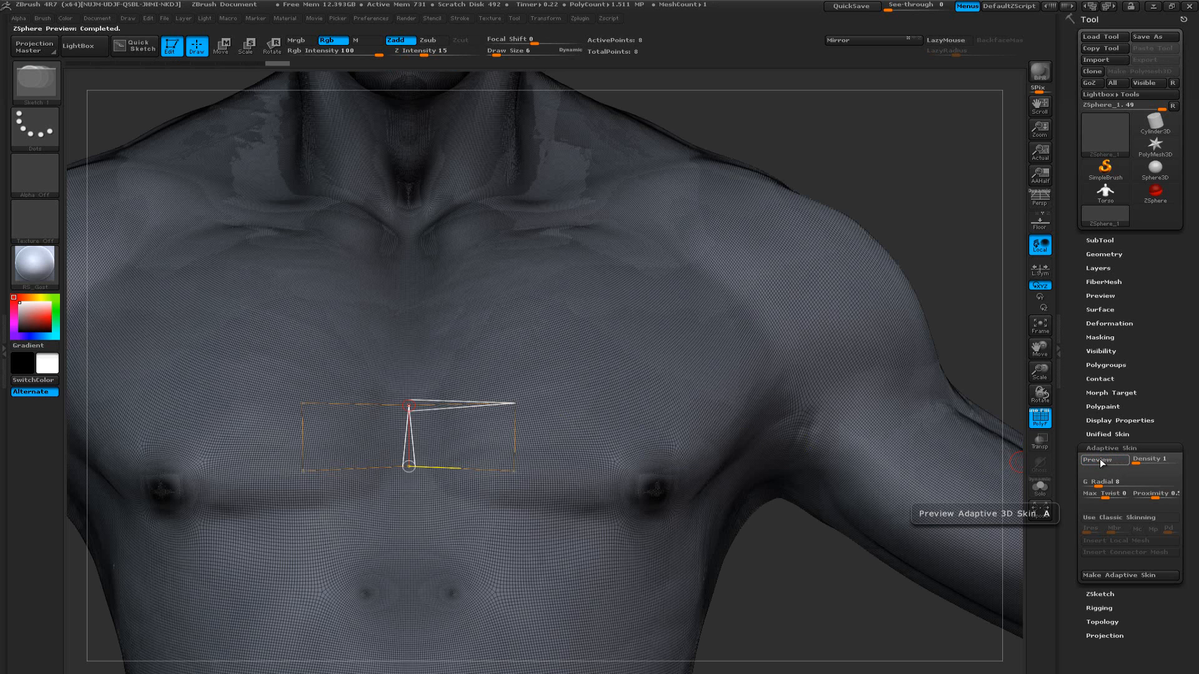
key("shift+f")
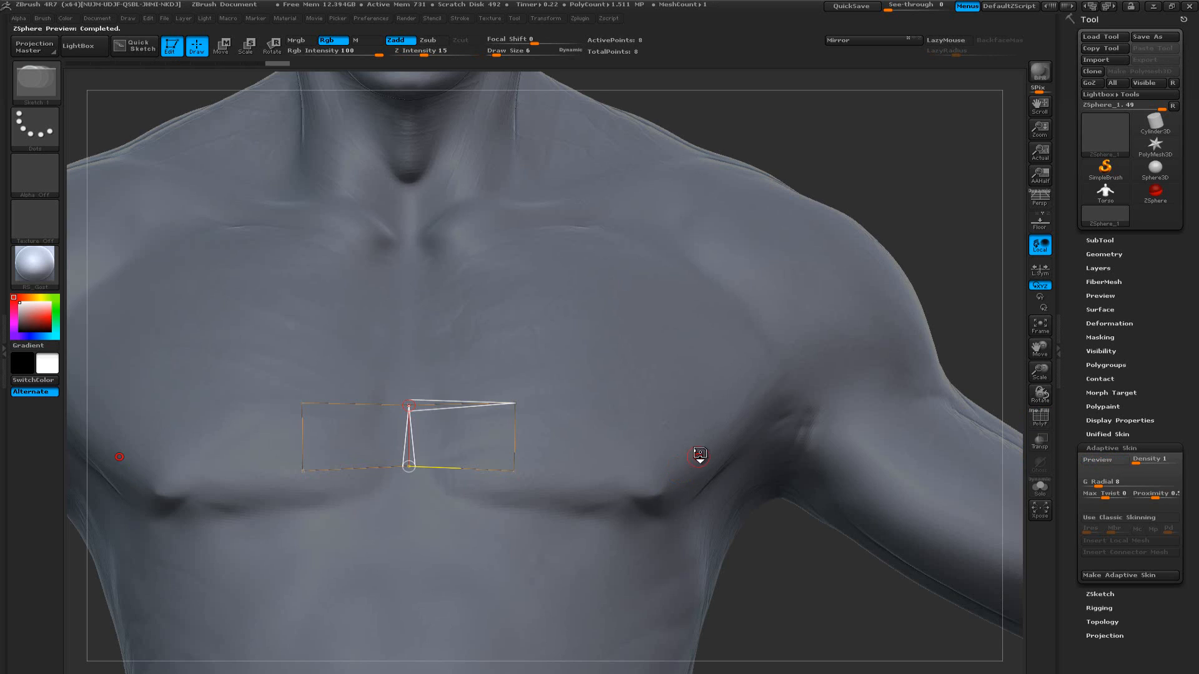
key("a")
key("a")
key("a")
key("a")
Narrow the mirrored quads by moving their lower outer points inward and down to the pectoral crease and their upper outer points inward
mouse_move(462, 400)
left_mouse_down()
mouse_move(471, 380)
mouse_move(462, 386)
left_mouse_up()
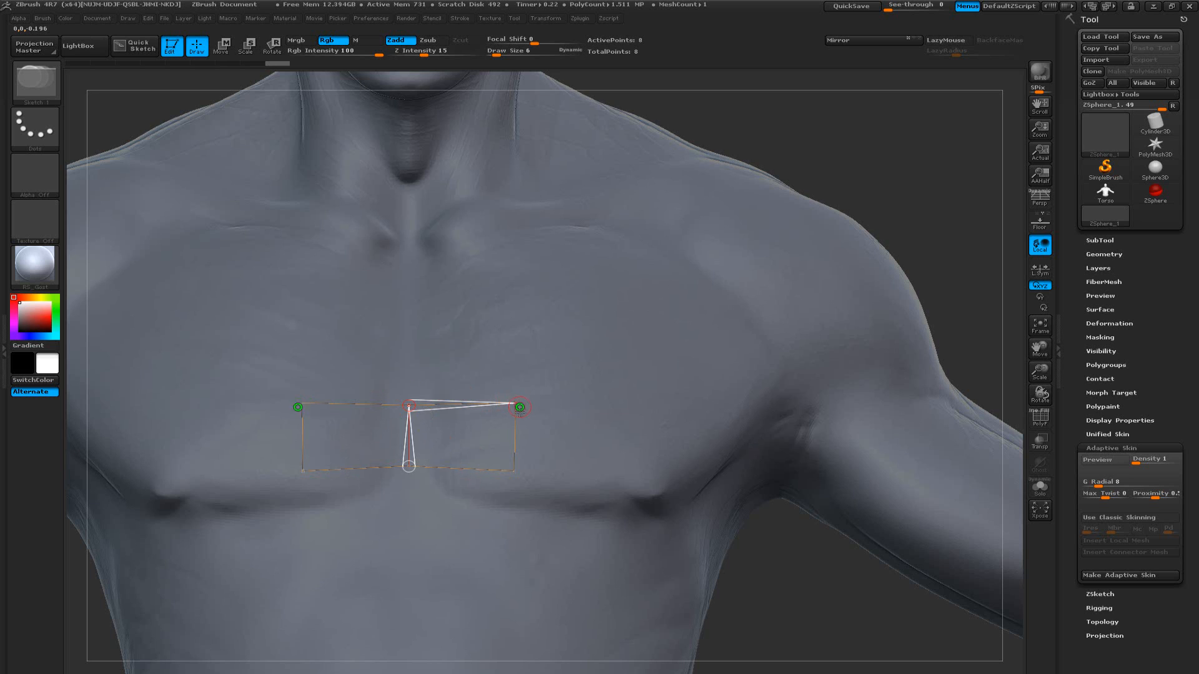
key("w")
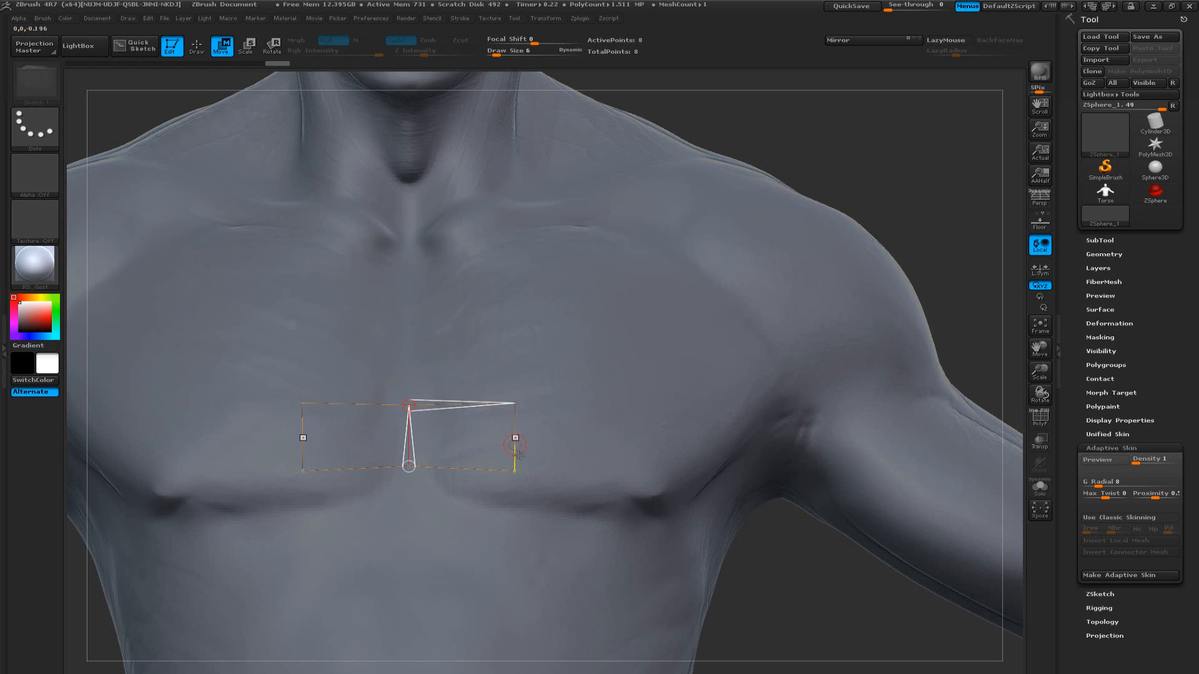
left_click_drag(518, 472, 464, 495)
left_click_drag(514, 405, 510, 408)
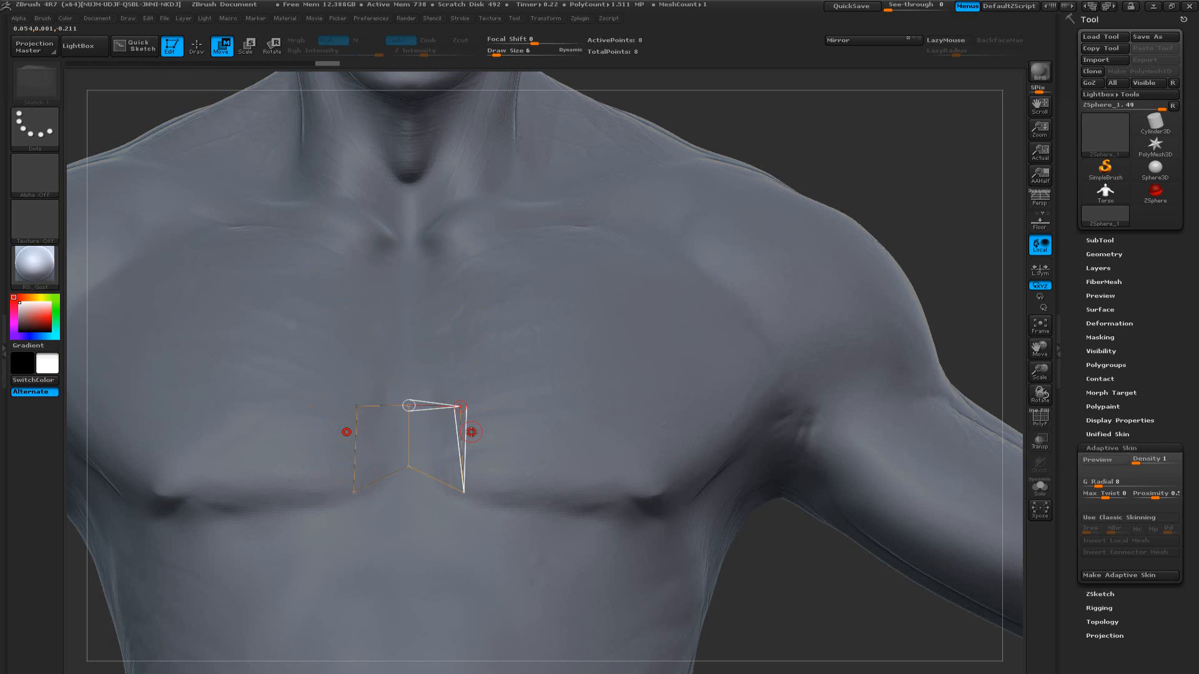
Draw a second mirrored quad outward from the first, following the lower edge of the pectoral
key("q")
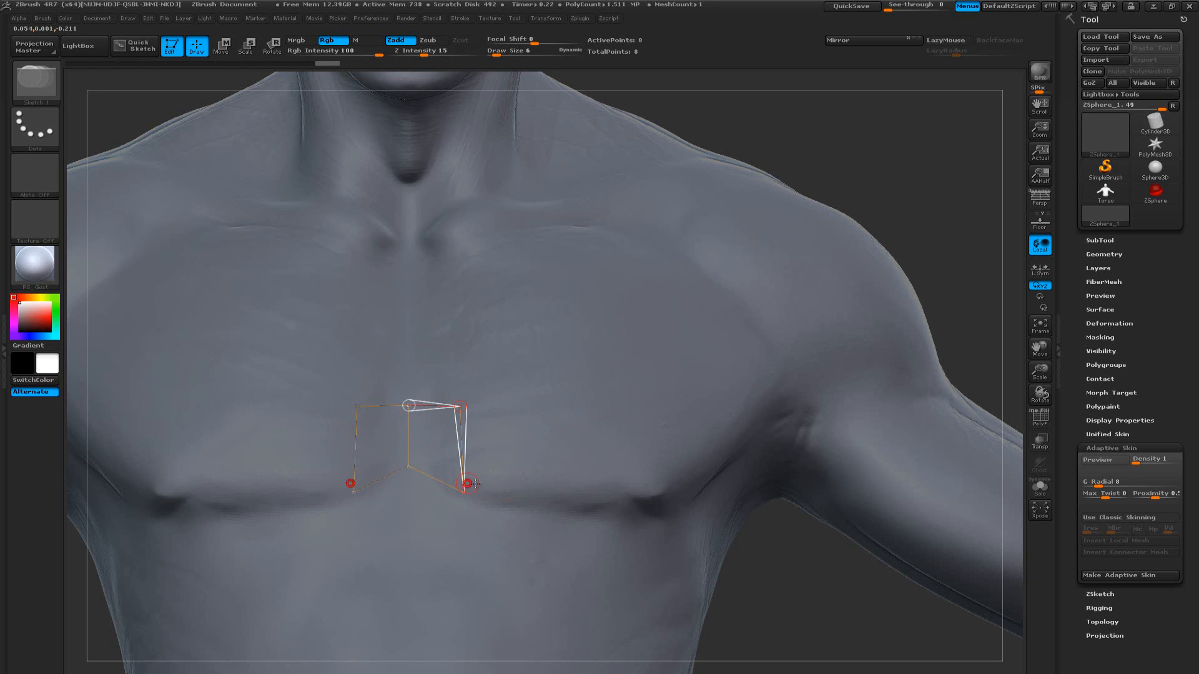
key("shift")
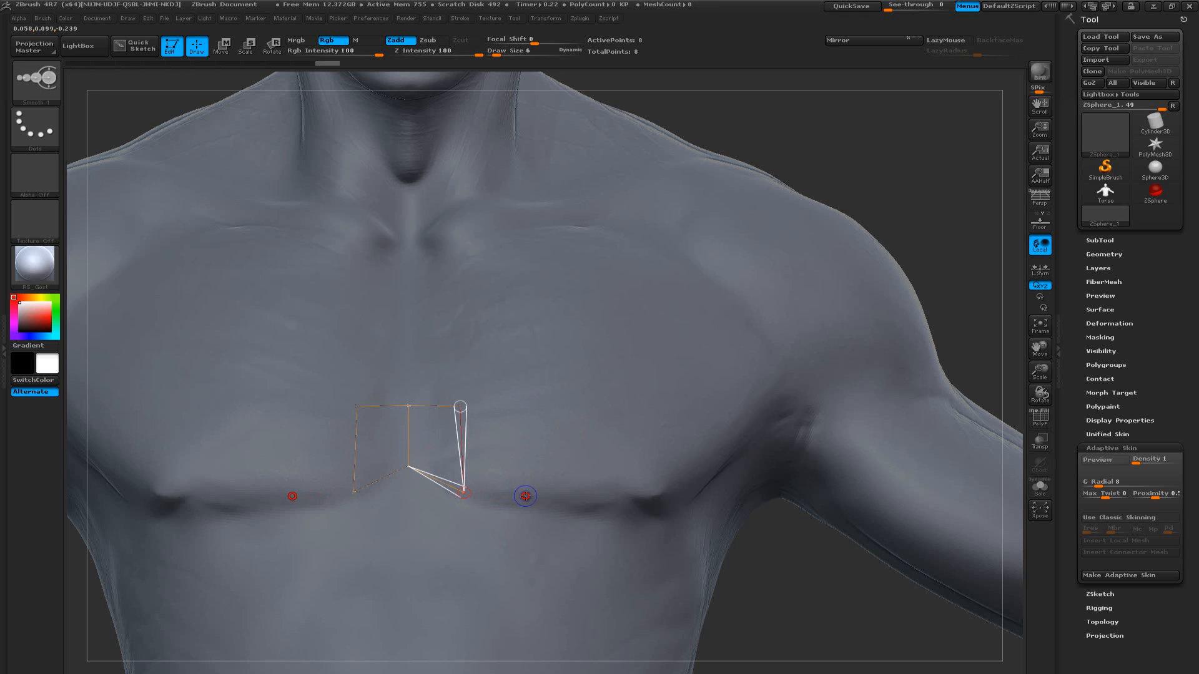
left_click(533, 496)
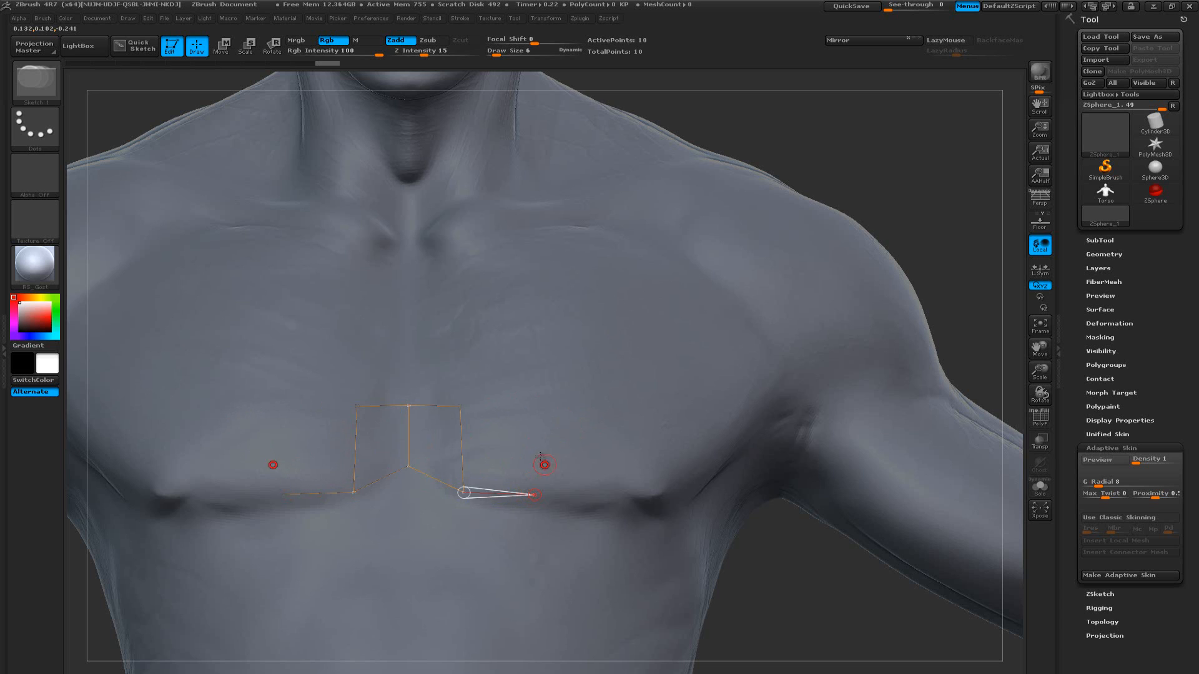
left_click(532, 407)
left_click(468, 406)
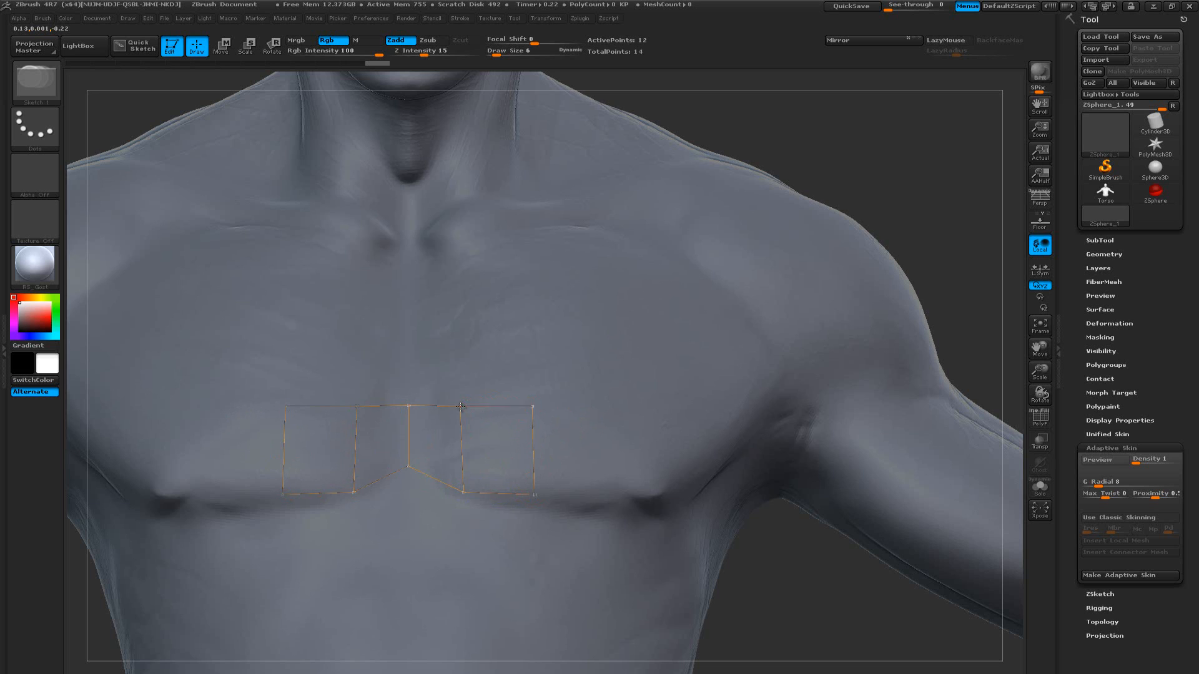
Close the second mirrored quad and draw a third one outward from it, along the pectoral's lower edge
left_click(534, 408)
left_click(534, 408, "shift")
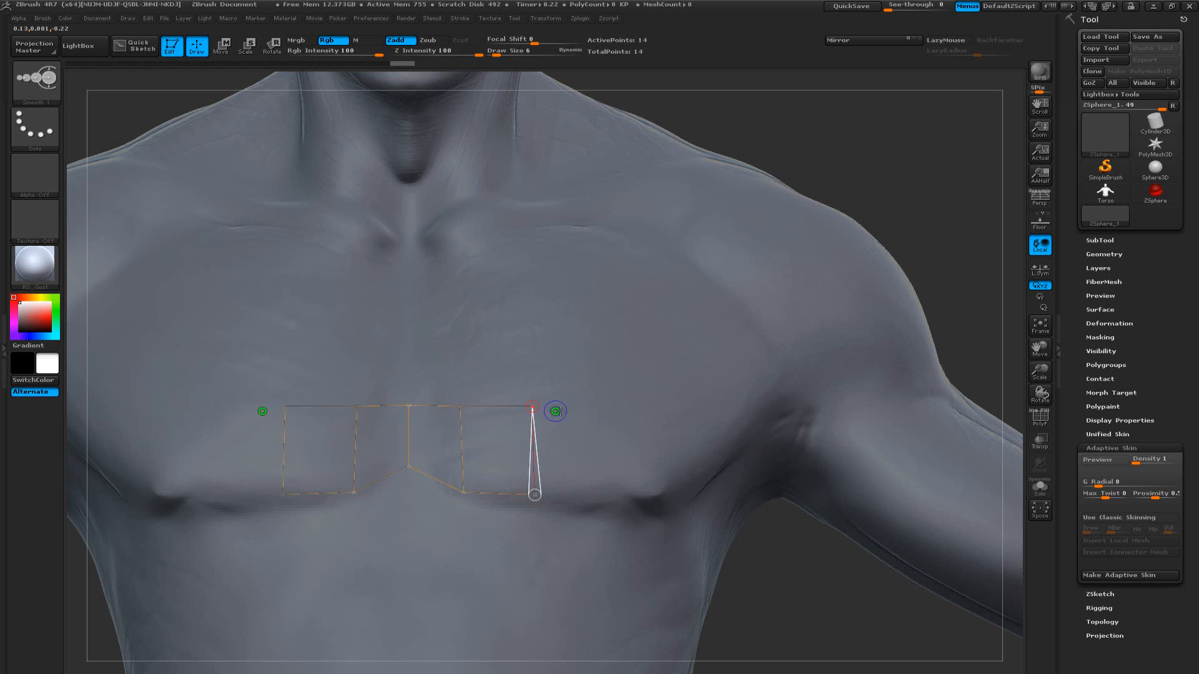
left_click(597, 407)
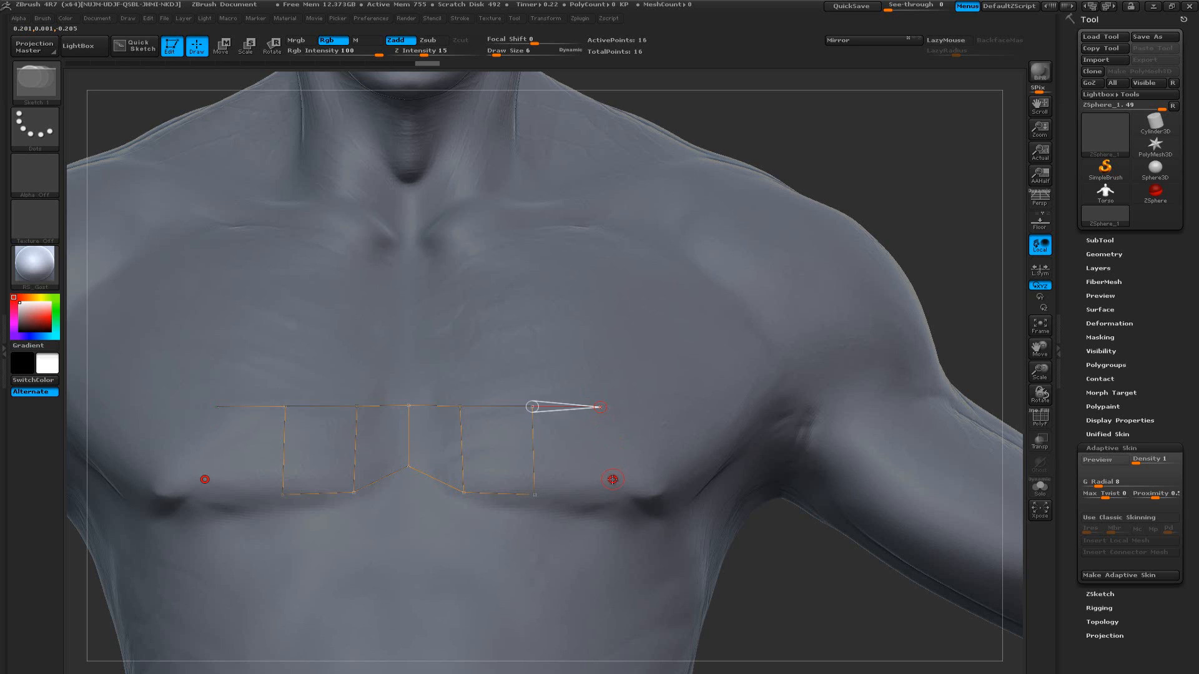
left_click(610, 488)
left_click(534, 494)
left_click(610, 489)
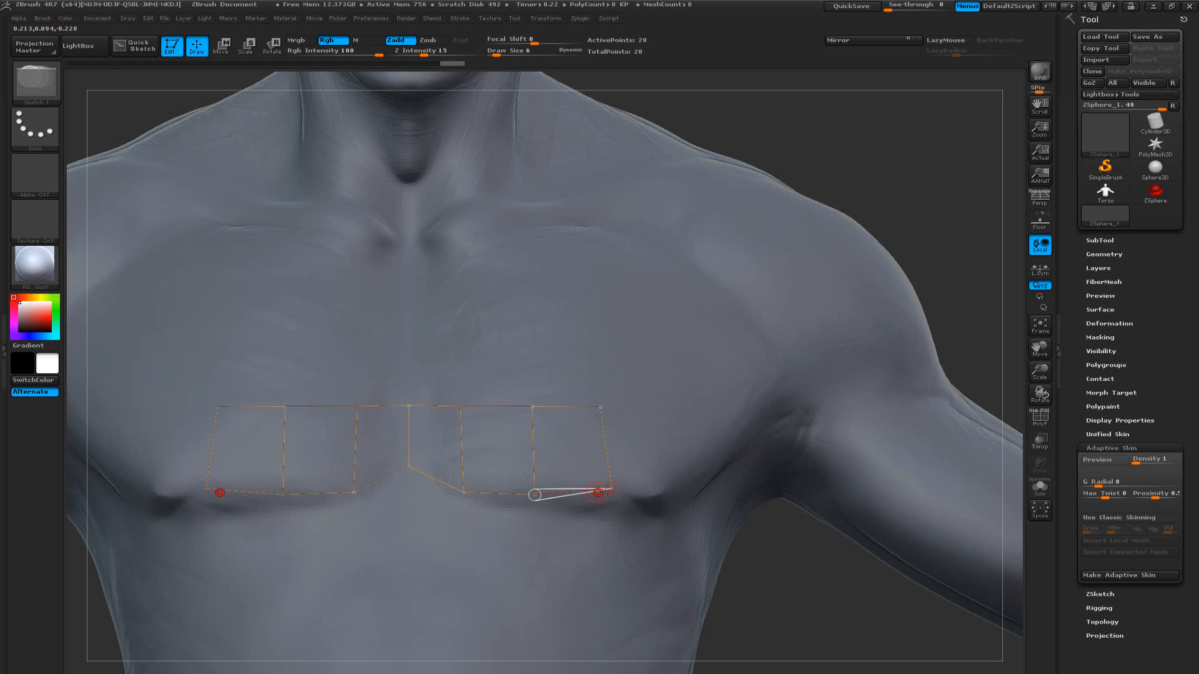
Draw a fourth mirrored quad outward from the third, ending at the outer corner of the pectoral crease
left_click(615, 488, "shift")
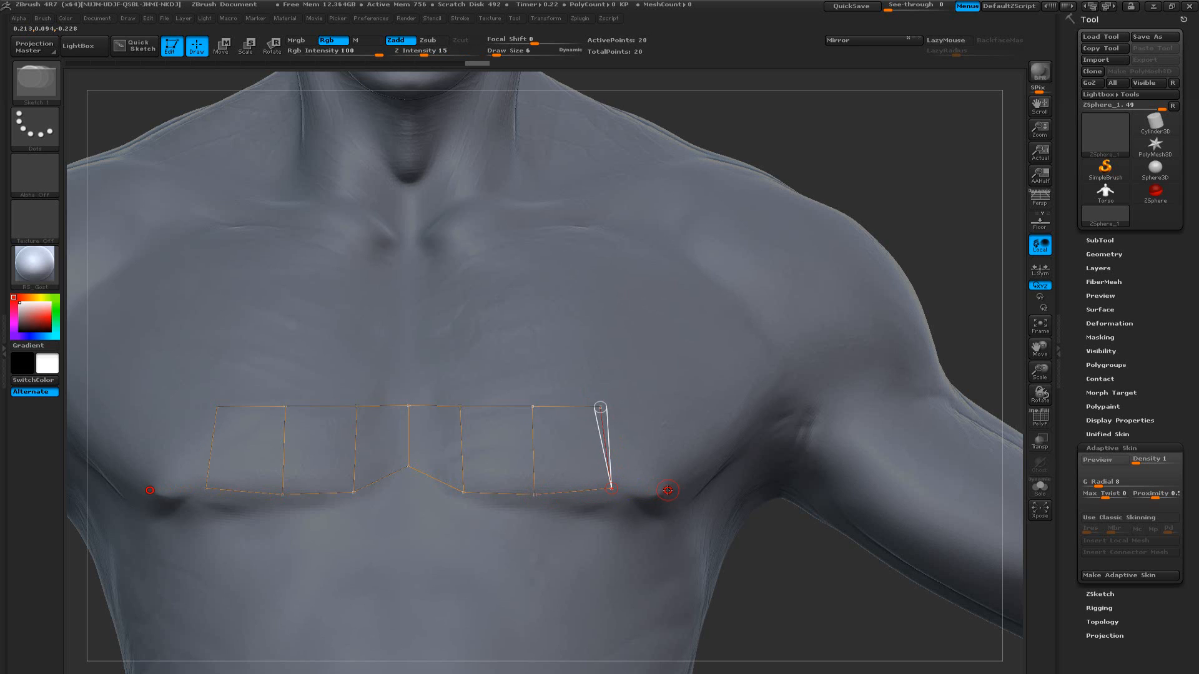
left_click(667, 490)
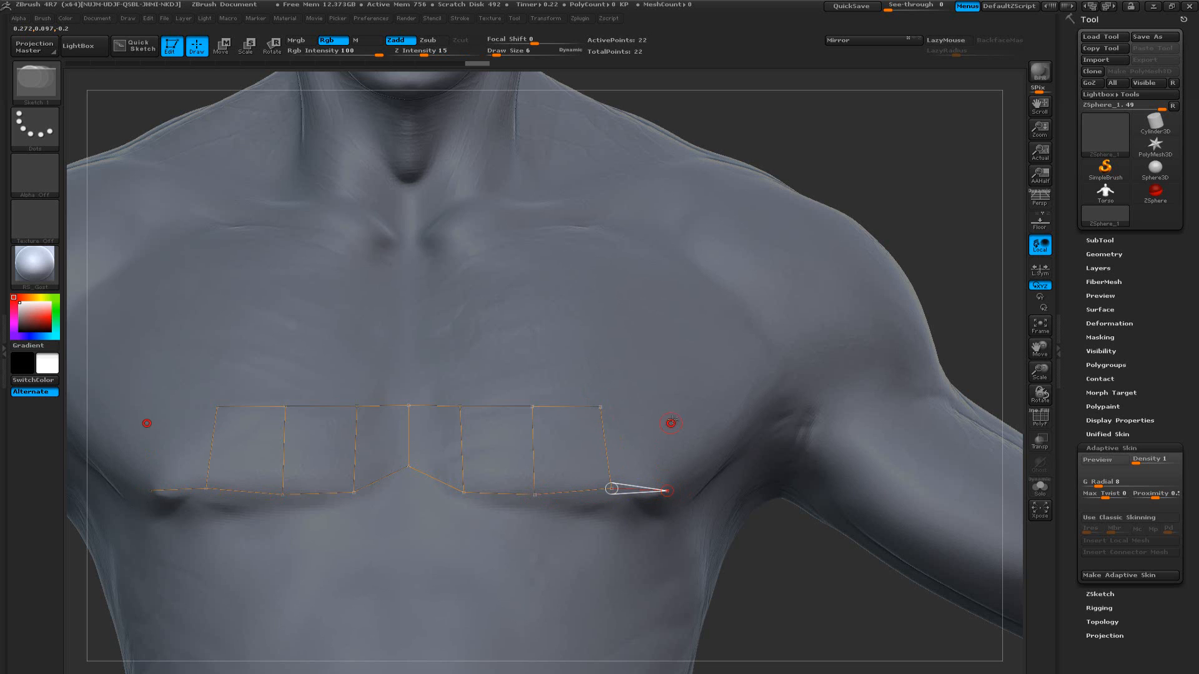
left_click(669, 406)
left_click(601, 408)
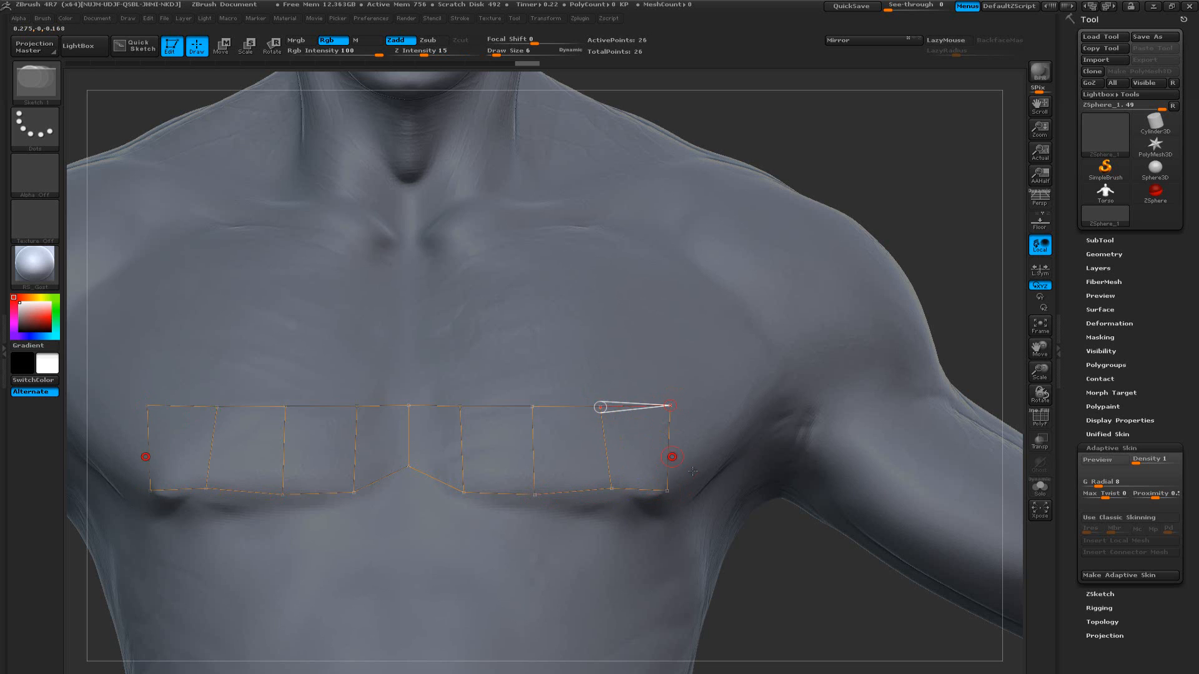
Move the upper points of the mirrored quads outward, with the outermost one at the armpit fold and the others evenly spaced
mouse_move(812, 540)
left_mouse_down()
mouse_move(788, 547)
mouse_move(799, 552)
left_mouse_up()
key("w")
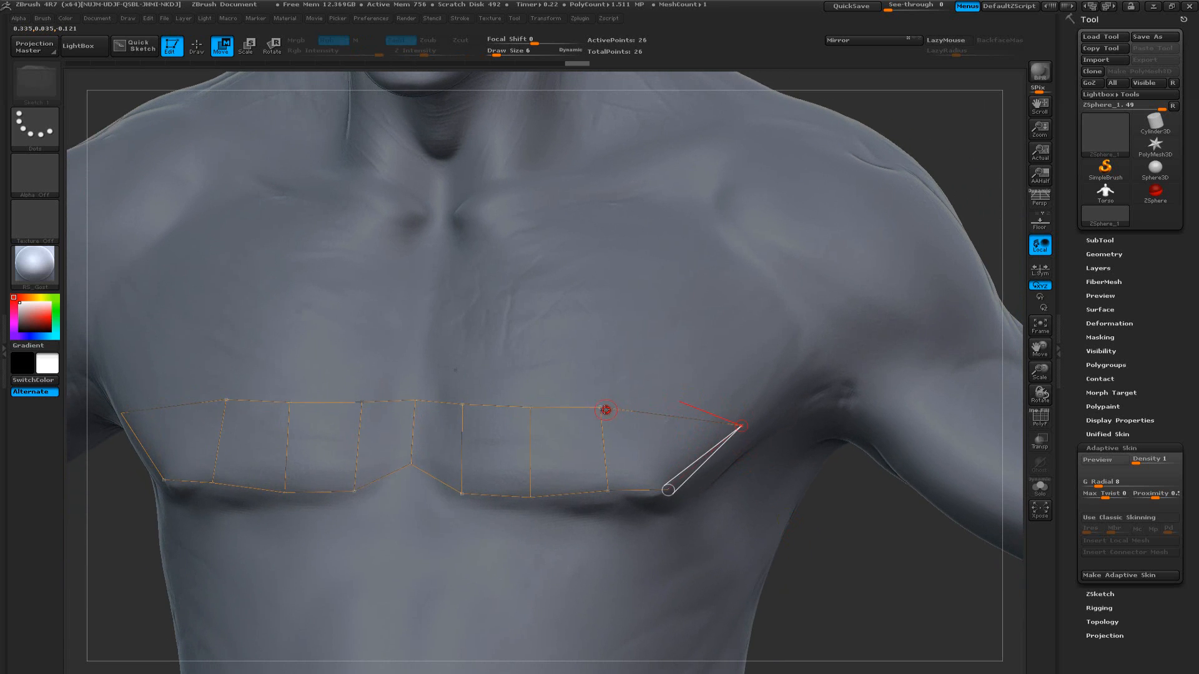
left_click_drag(601, 408, 607, 406)
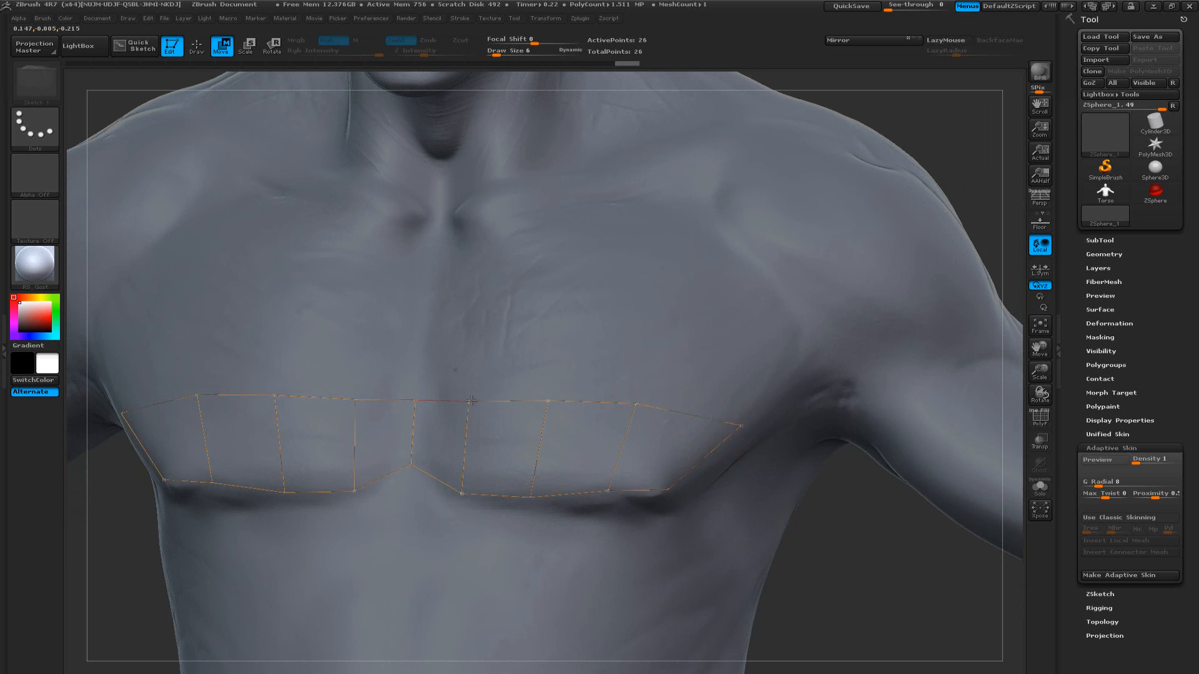
left_click_drag(471, 401, 473, 400)
Move the lower points of the mirrored quads upward so the bottom edge follows the pectoral crease
mouse_move(873, 532)
left_mouse_down()
mouse_move(881, 499)
mouse_move(819, 492)
mouse_move(892, 496)
left_mouse_up()
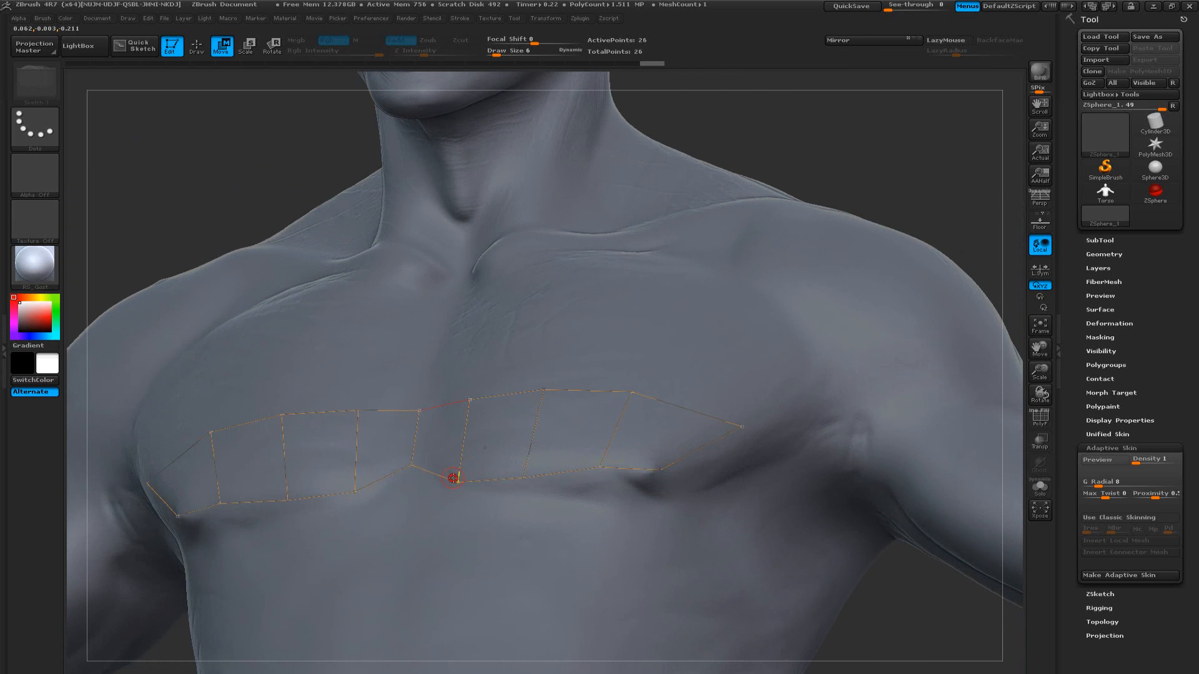
left_click_drag(461, 468, 526, 457)
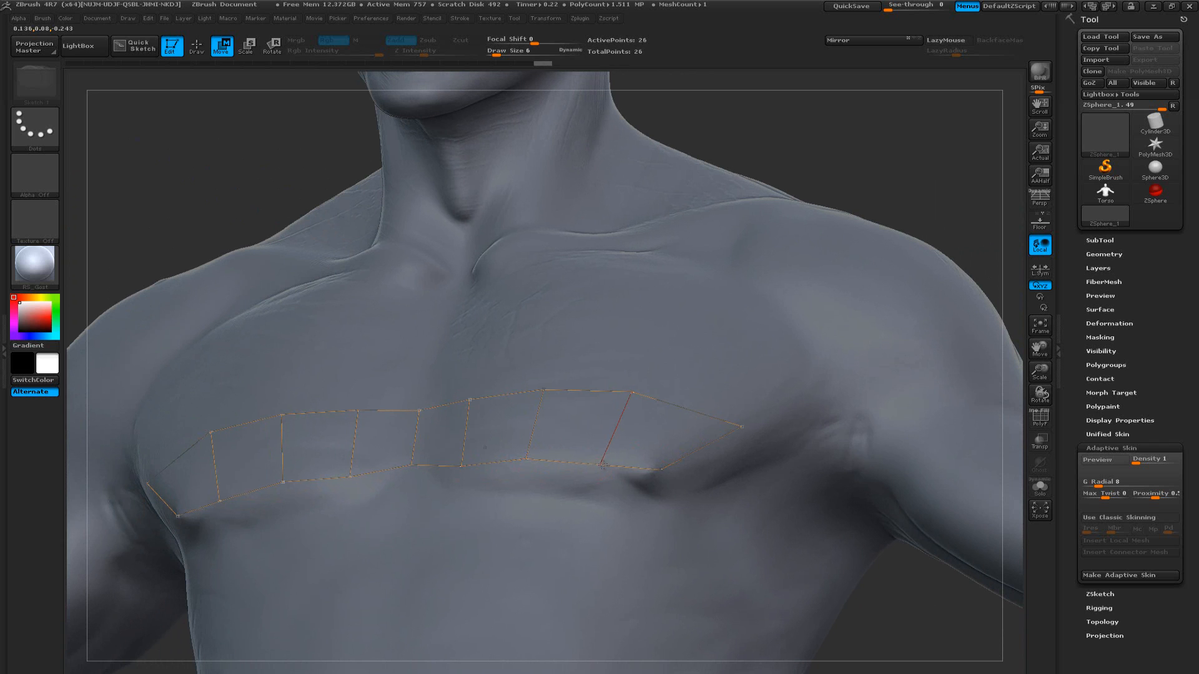
left_click_drag(660, 469, 656, 468)
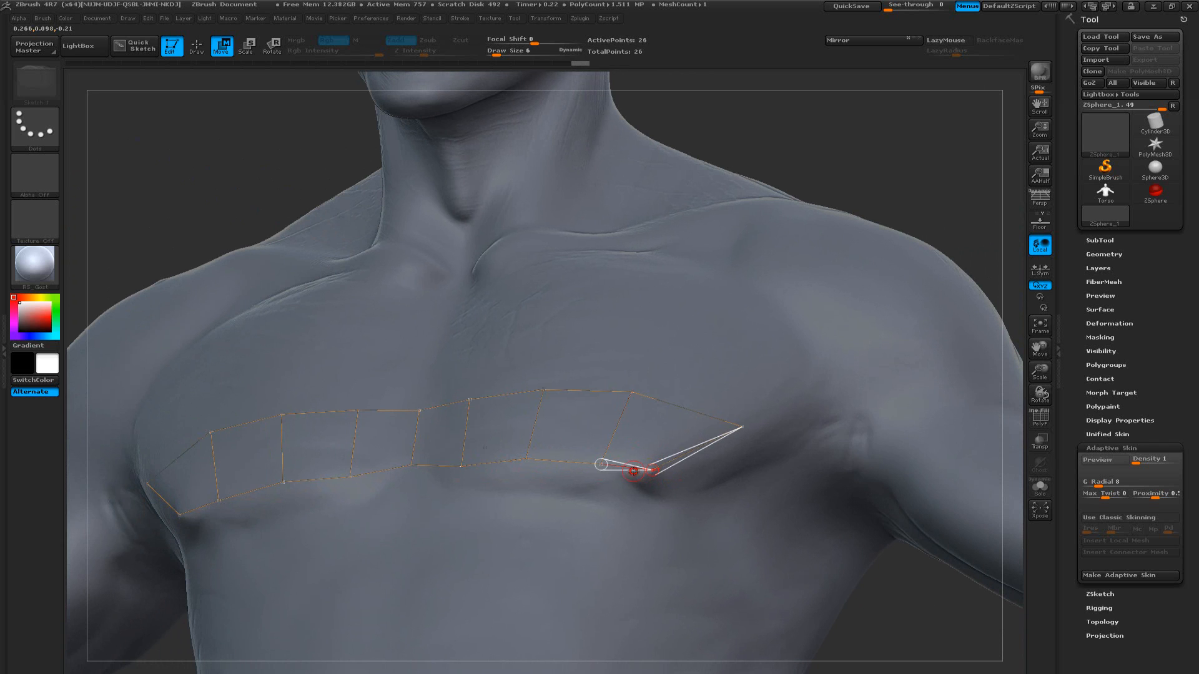
Draw the first two mirrored quads of a new row beneath the pectoral crease, starting from the centerline
key("q")
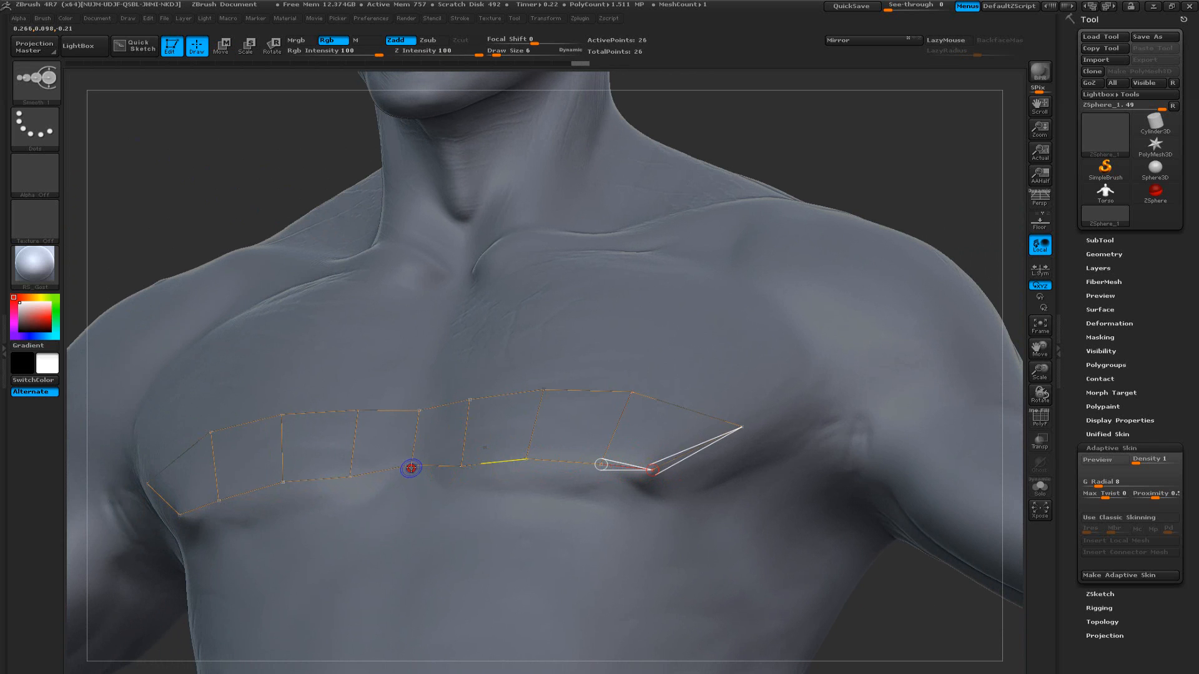
left_click(413, 492)
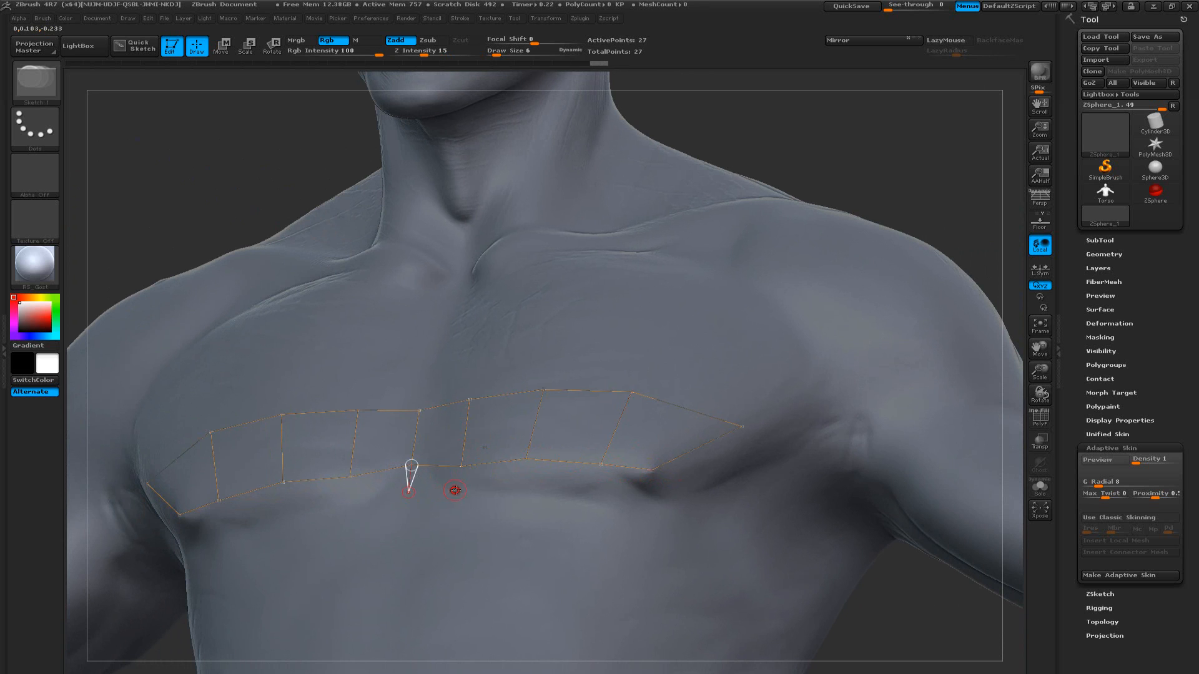
left_click(464, 490)
left_click(462, 466)
left_click(464, 489)
left_click(464, 488, "shift")
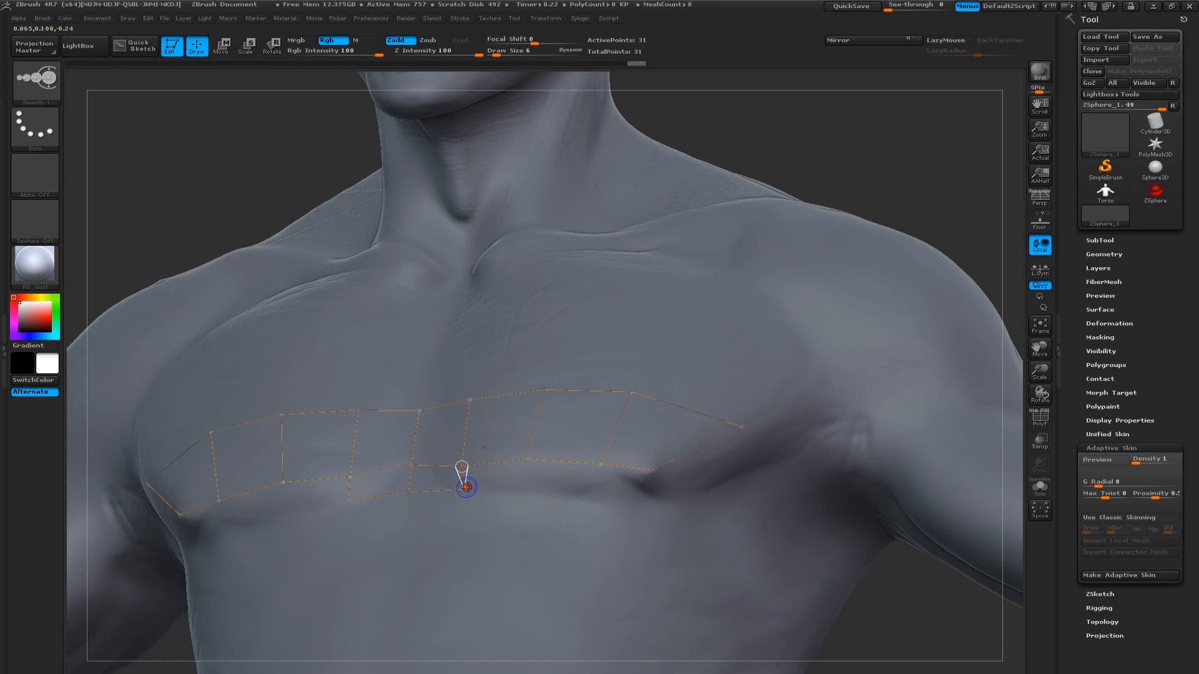
left_click(531, 490)
left_click(528, 460)
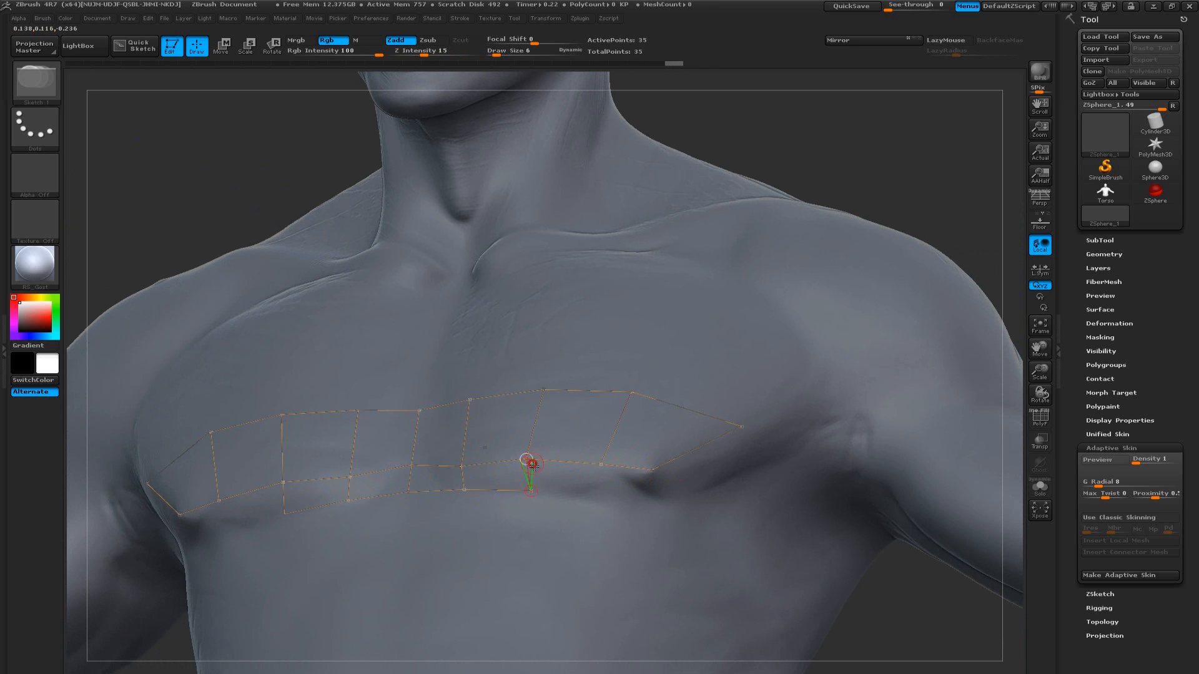
left_click(531, 491, "shift")
Extend the row beneath the crease outward with three more mirrored quads, following the pectoral's edge up toward the armpit
left_click(603, 500)
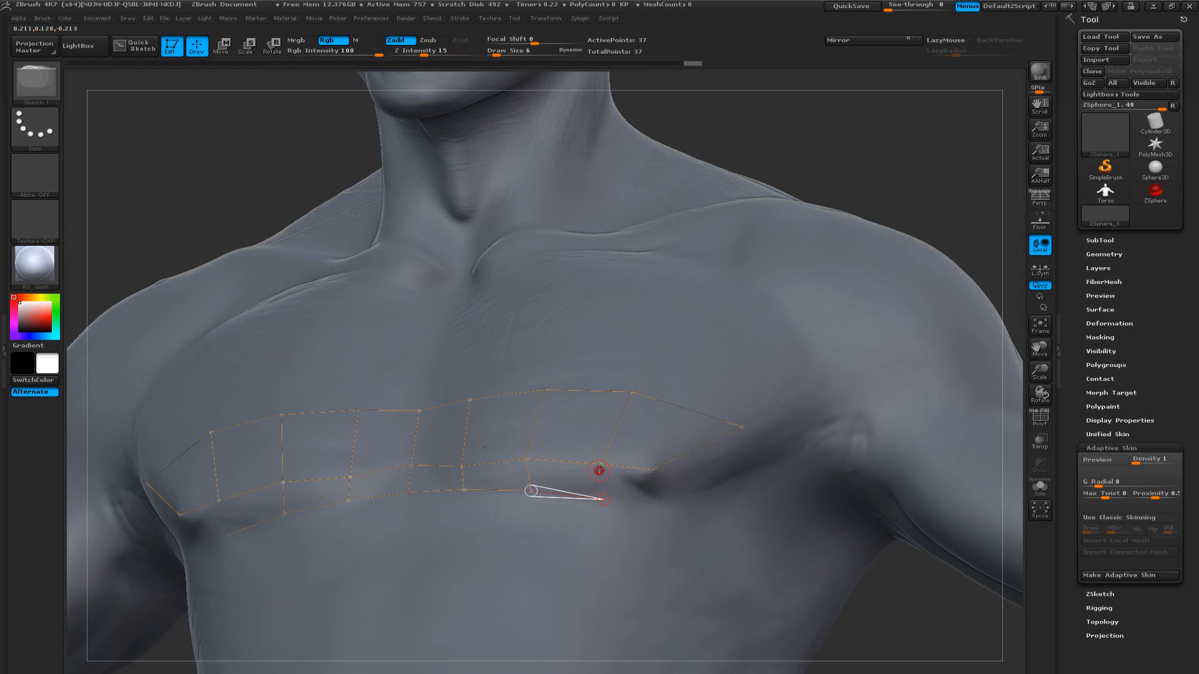
left_click(601, 466)
left_click(603, 499, "shift")
left_click_drag(603, 499, 653, 503)
left_click(653, 473)
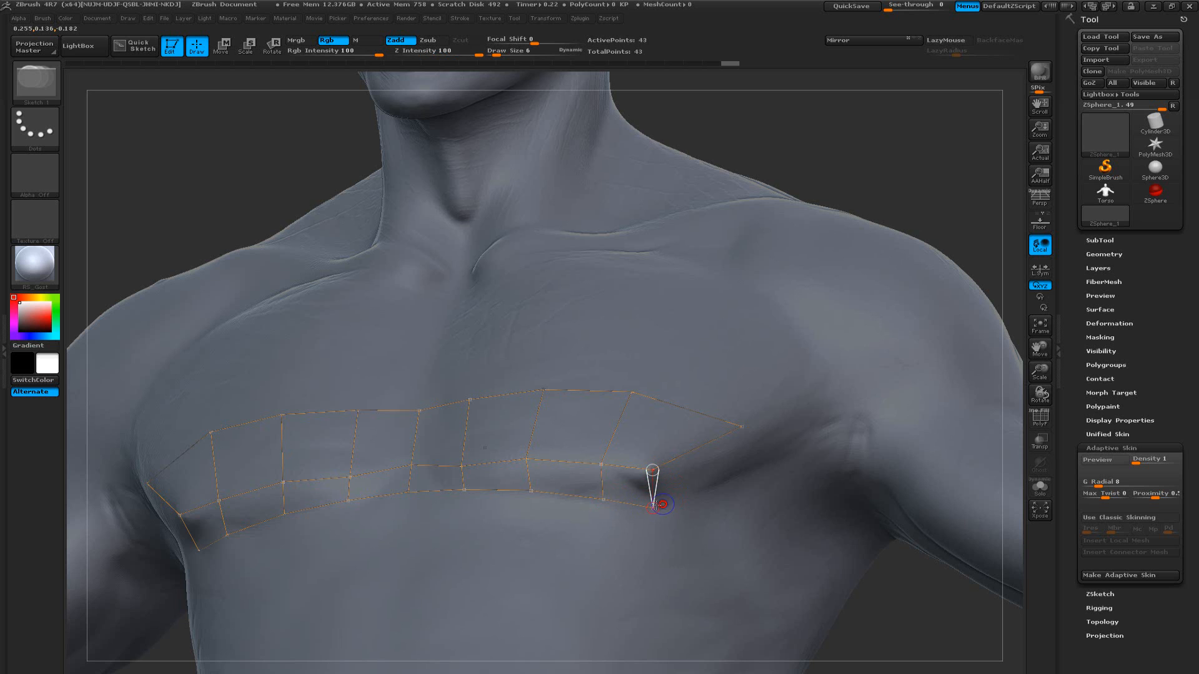
left_click(654, 507, "shift")
left_click(740, 478)
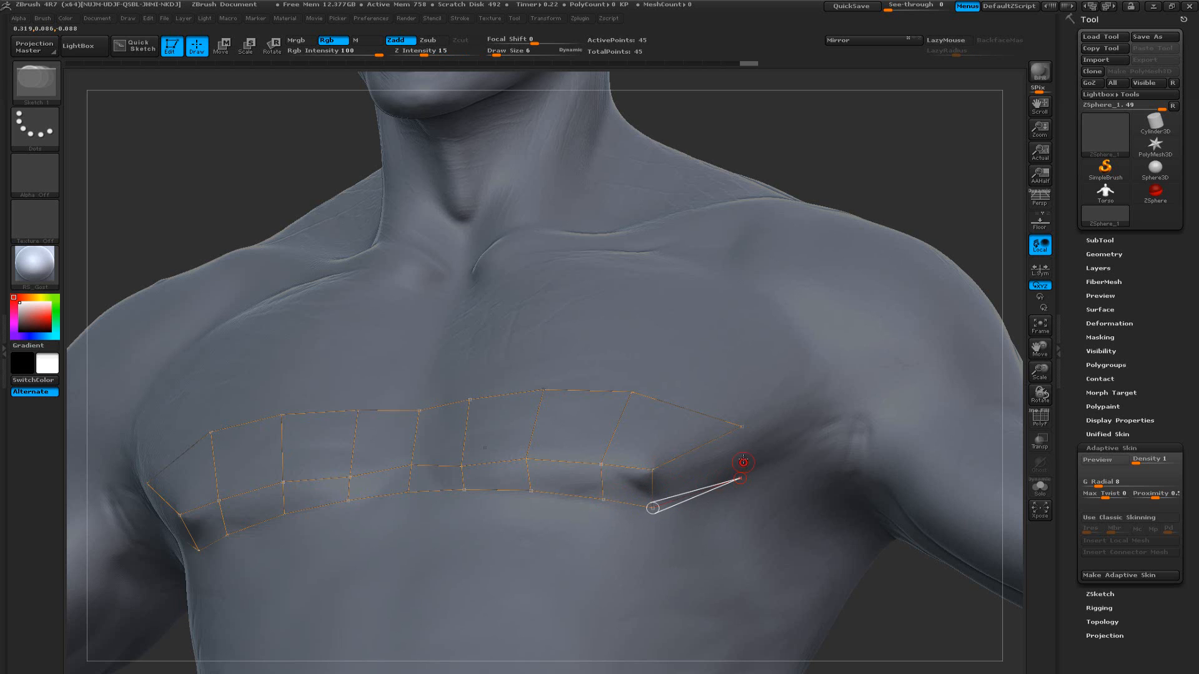
left_click(741, 430)
Draw two mirrored quads above the top edge of the strip, starting from the centerline of the chest
left_click_drag(905, 560, 802, 573)
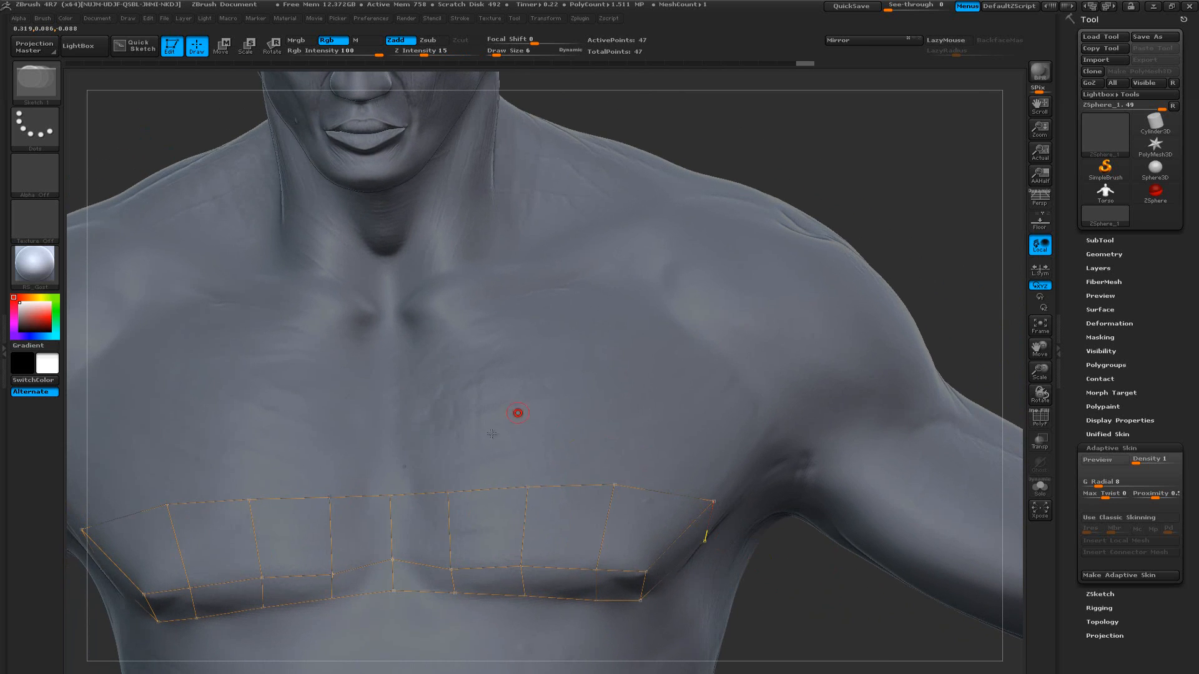
left_click(389, 493, "shift")
left_click(389, 421)
left_click(454, 421)
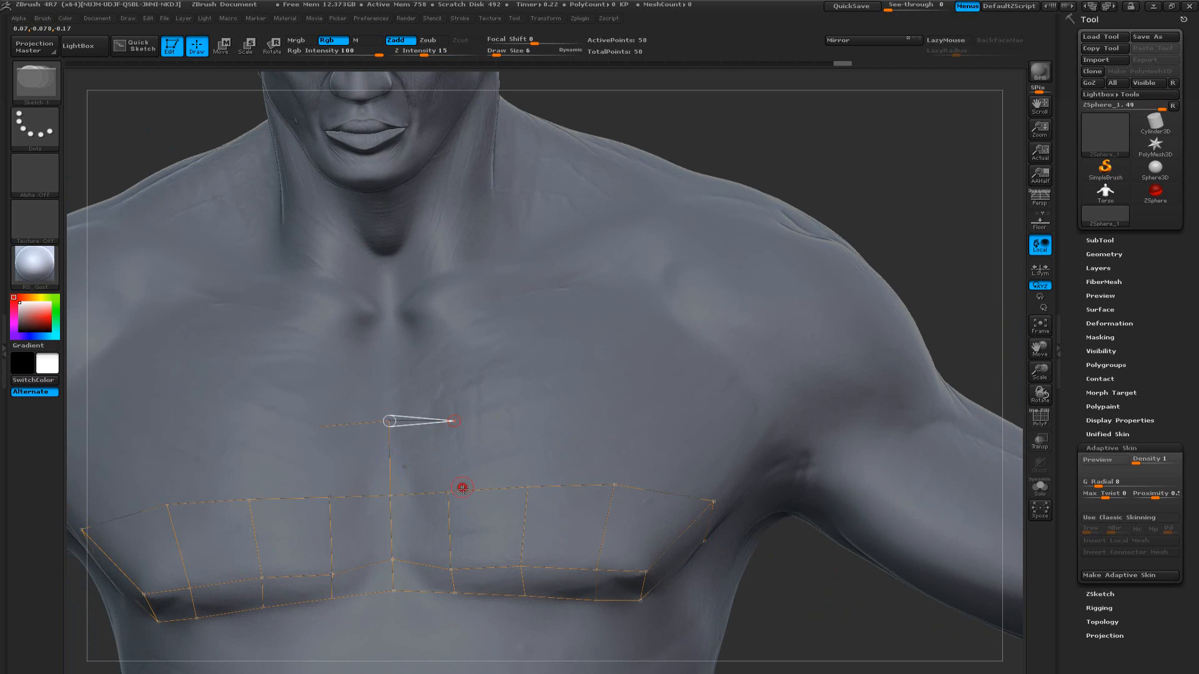
left_click(450, 493)
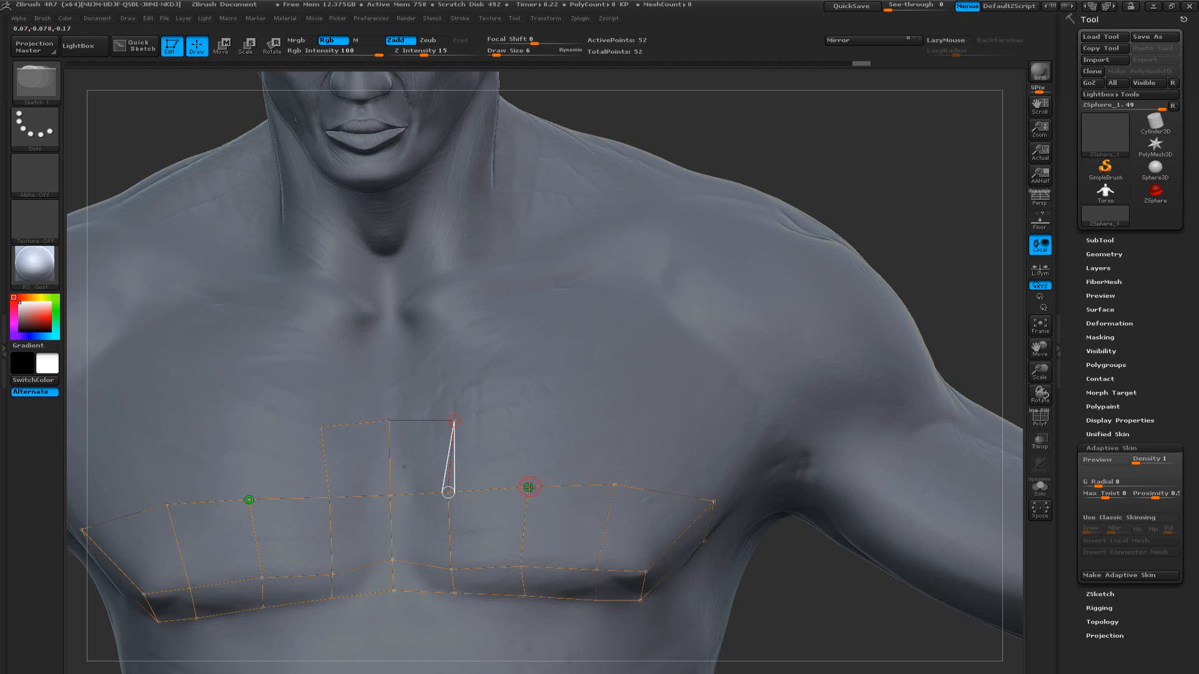
key("shift")
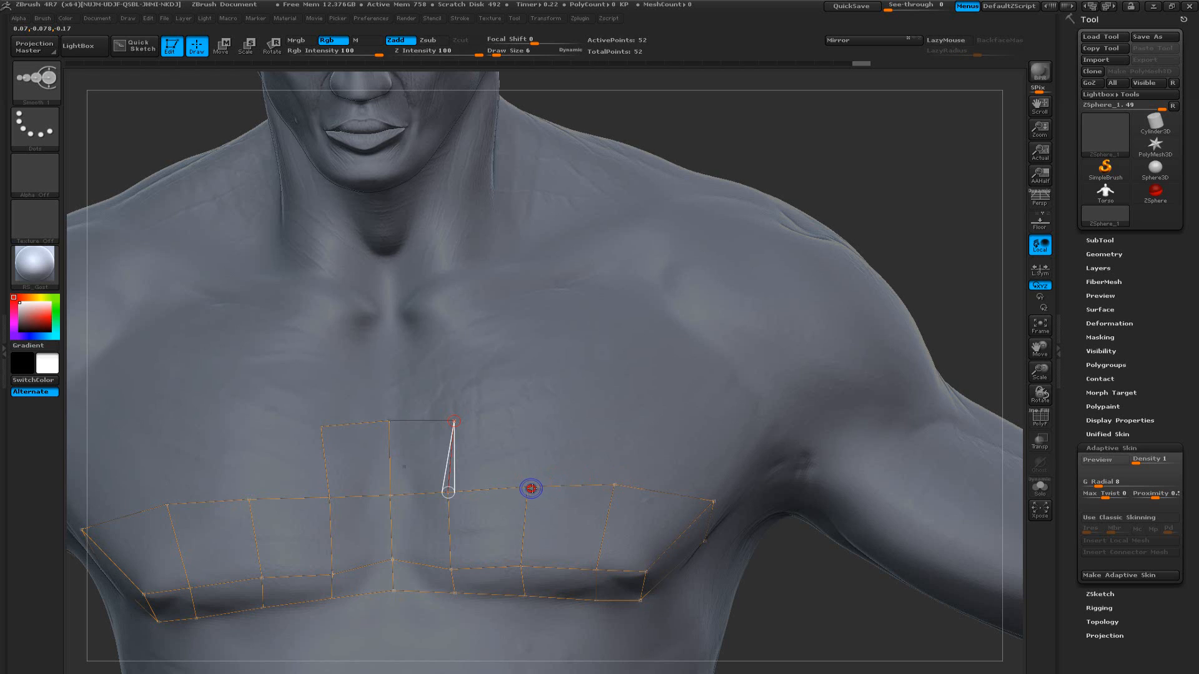
left_click(532, 489)
left_click(524, 416)
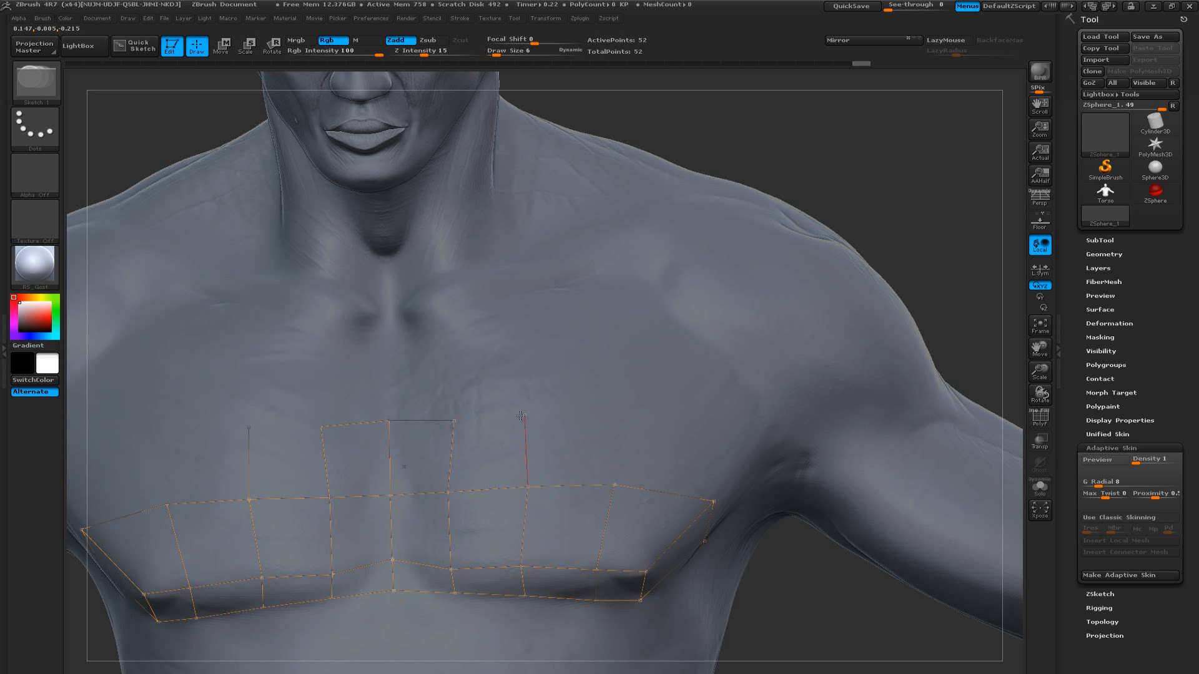
left_click(454, 421)
left_click(525, 416, "shift")
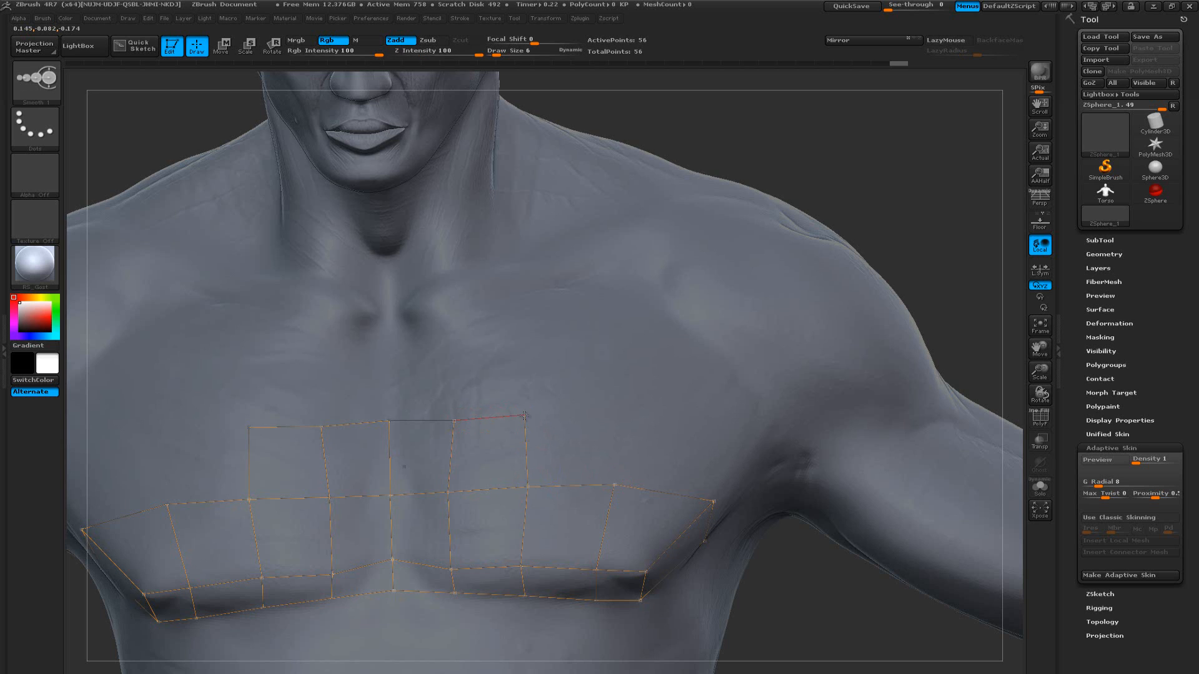
Extend the upper row outward with two more mirrored quads, reaching the armpit fold
left_click(623, 423)
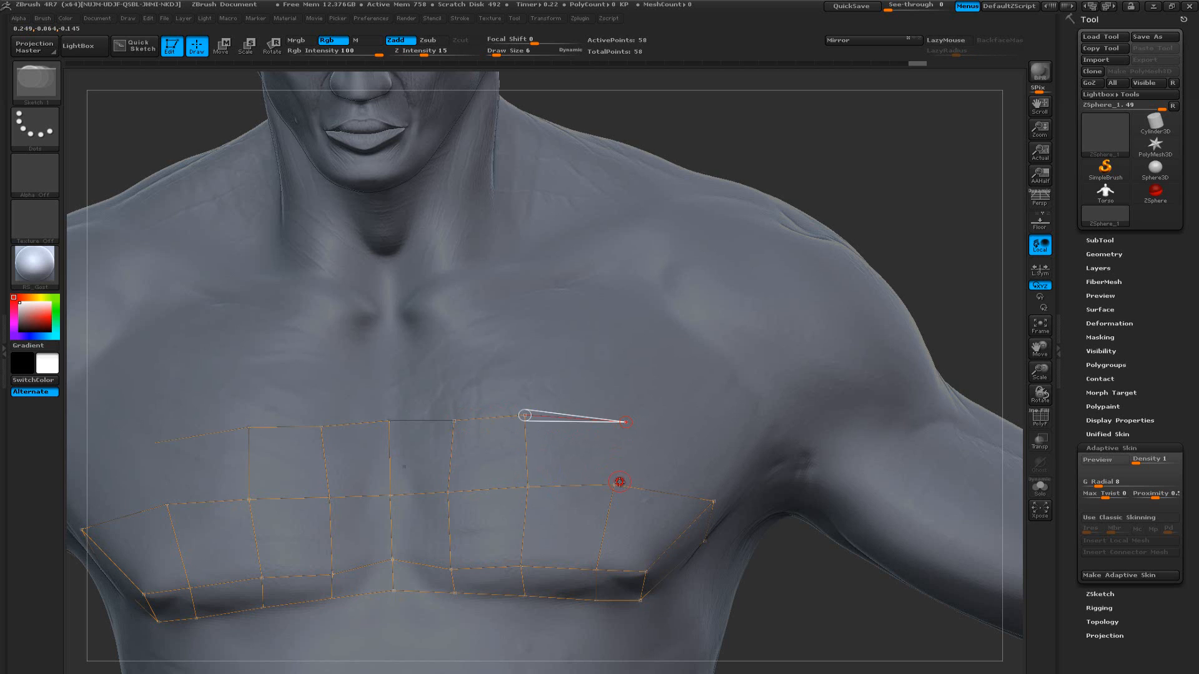
left_click(619, 482)
left_click(627, 424, "ctrl")
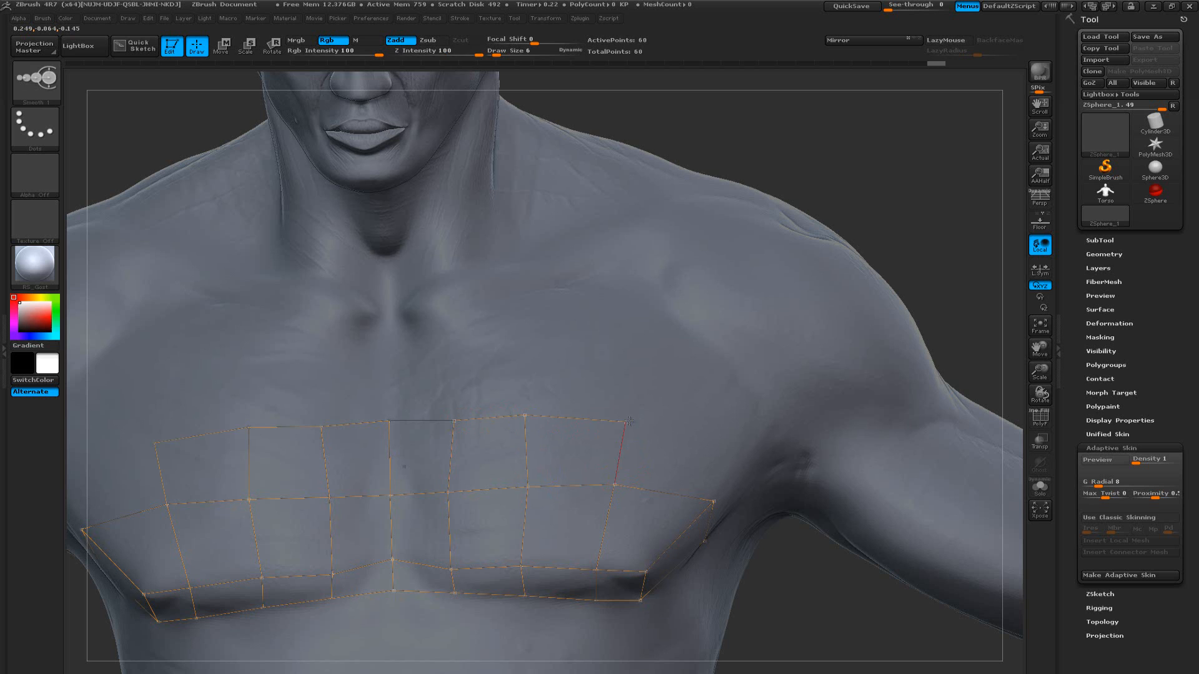
left_click(749, 450)
left_click(713, 500)
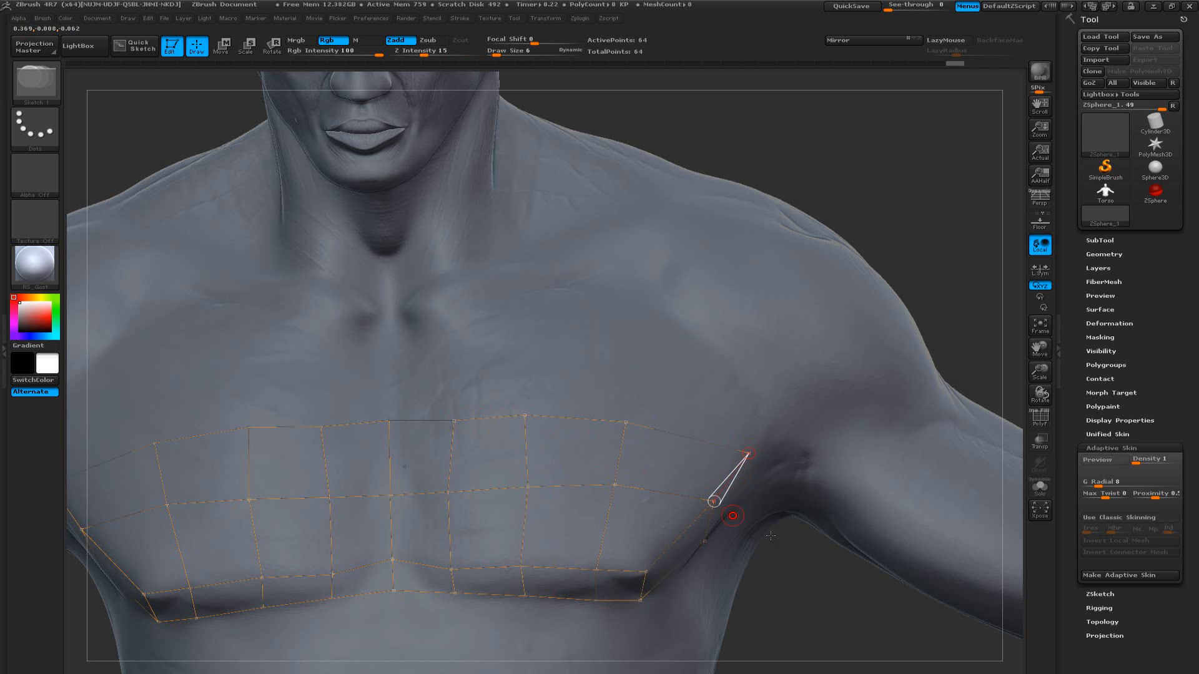
Draw a mirrored quad under the armpit fold that joins the upper row's outer edge to the row beneath the crease
left_click_drag(797, 555, 681, 546)
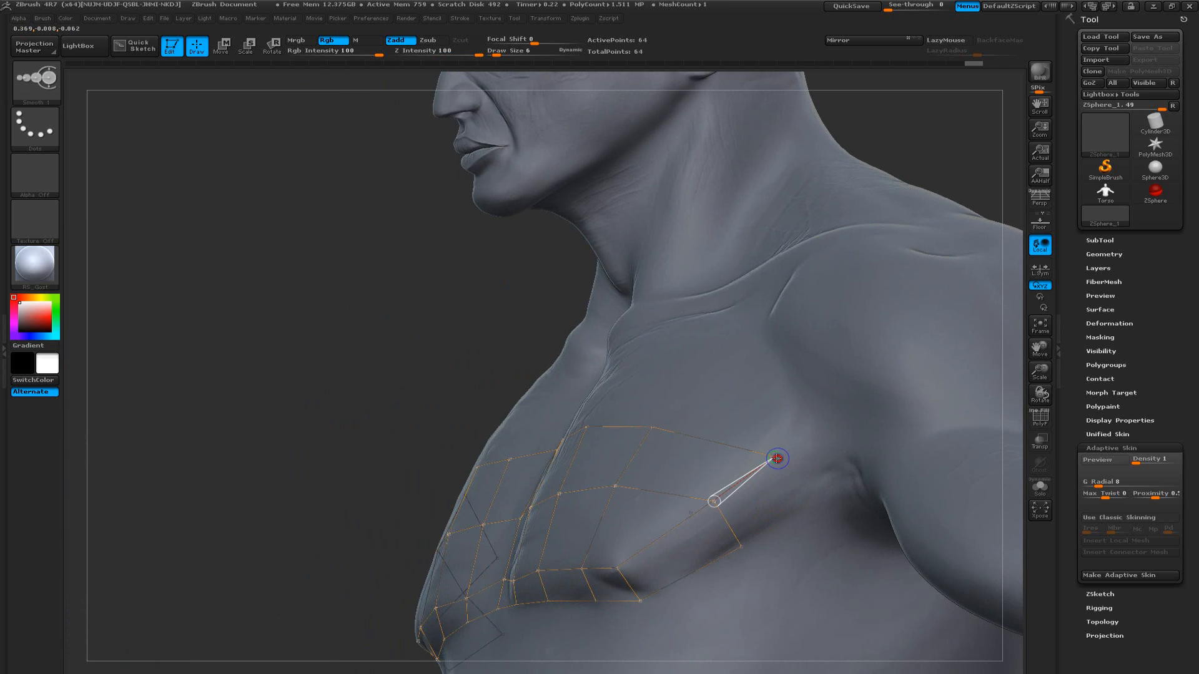
left_click(798, 510)
left_click(741, 547)
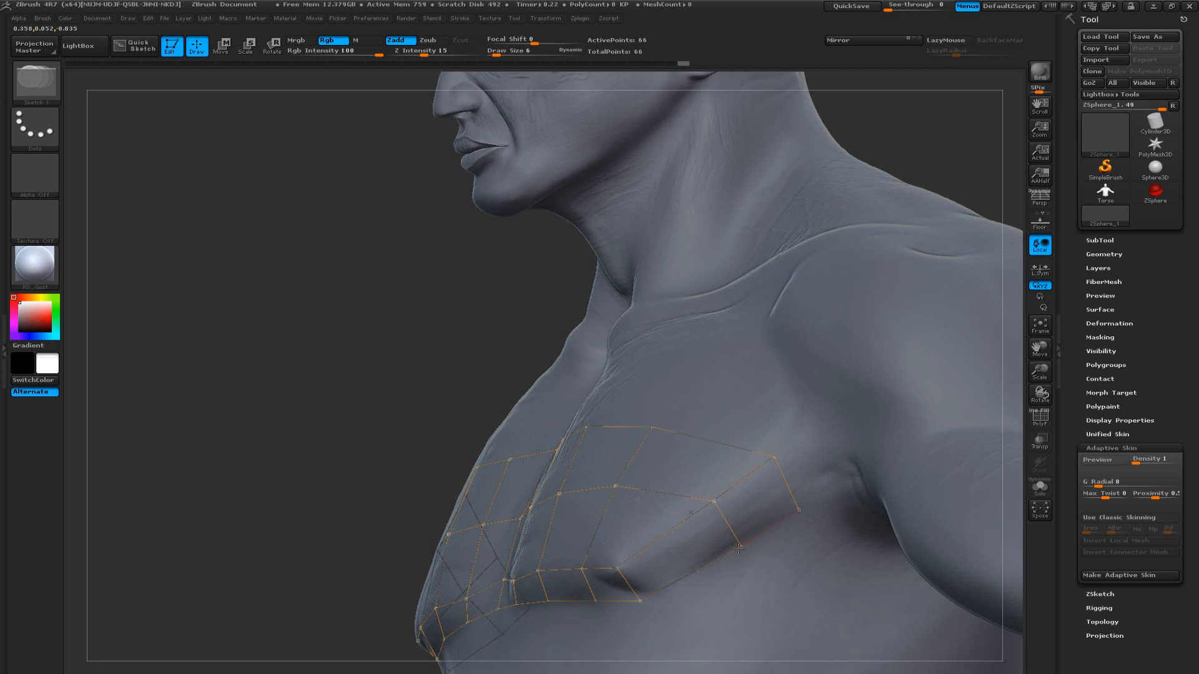
Preview the adaptive skin of the chest quads, checking it with and without the polyframe, and return to the topology
left_click_drag(365, 445, 621, 519)
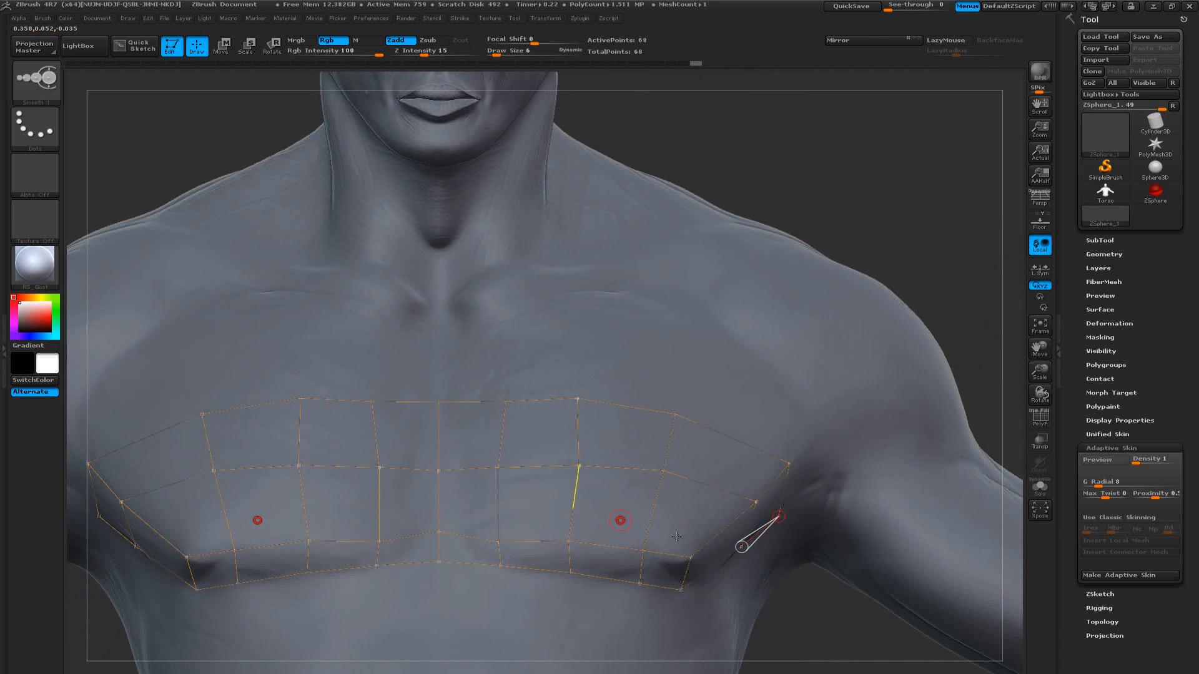
left_click_drag(799, 594, 611, 530, "alt")
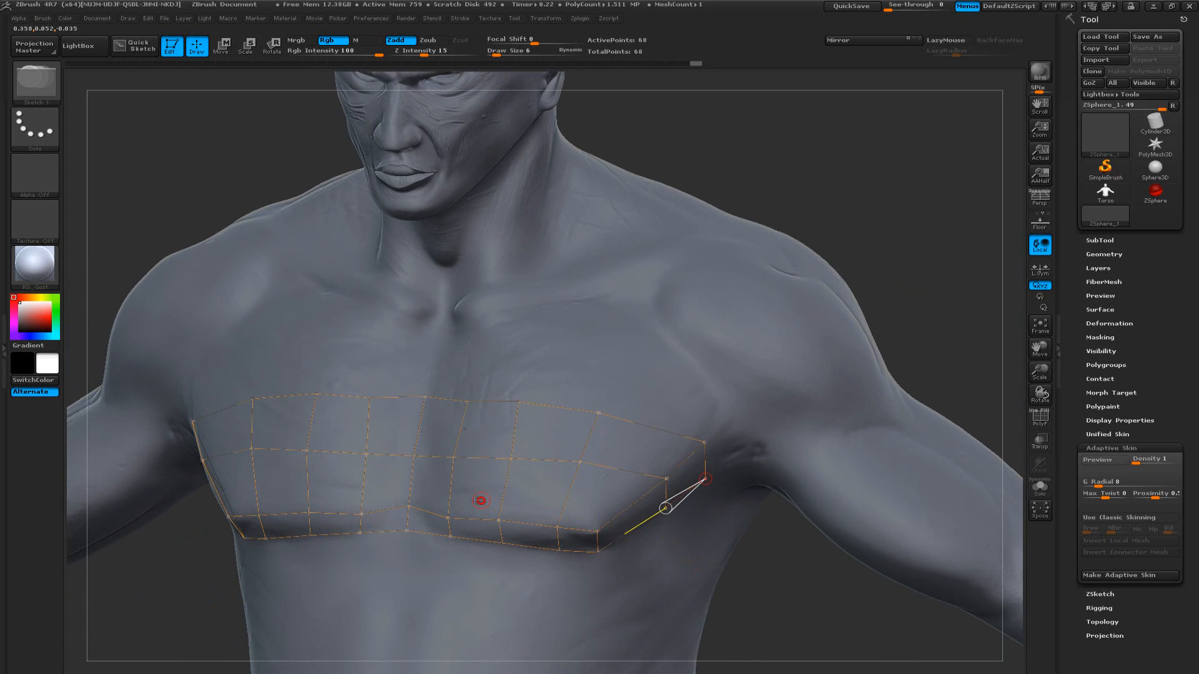
key("a")
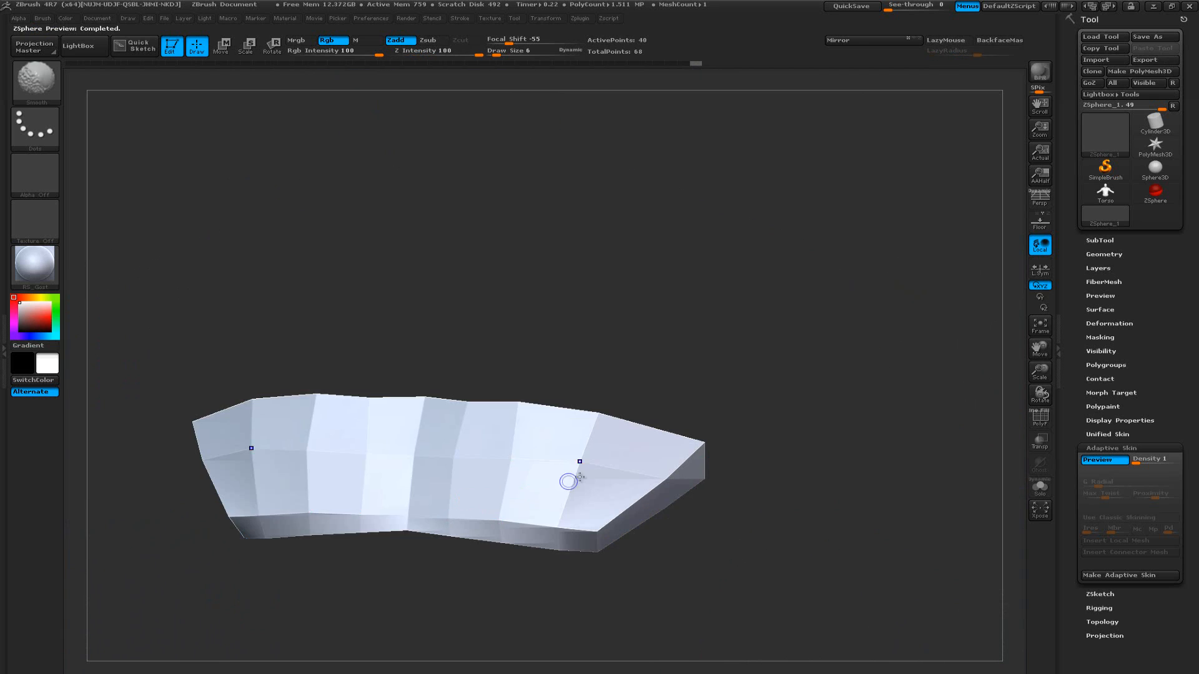
key("shift+f")
mouse_move(691, 377)
left_mouse_down()
mouse_move(666, 378)
mouse_move(697, 379)
left_mouse_up()
key("shift+f")
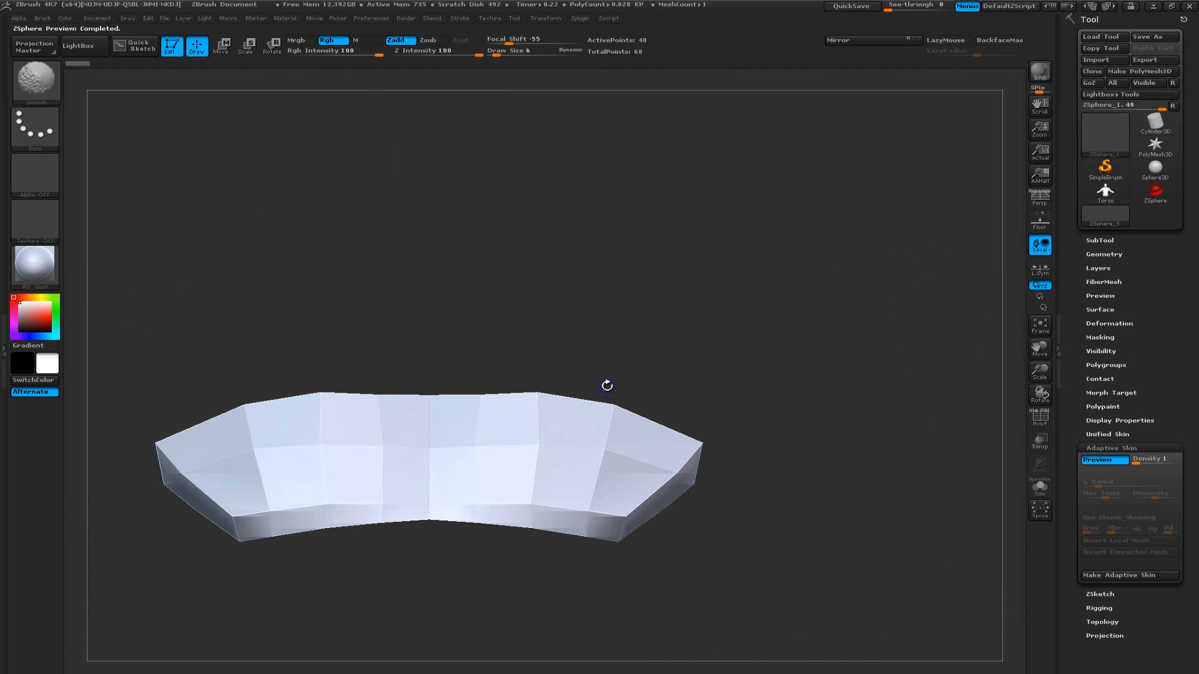
key("shift")
mouse_move(546, 353)
left_mouse_down()
mouse_move(636, 350)
mouse_move(571, 366)
left_mouse_up()
key("shift")
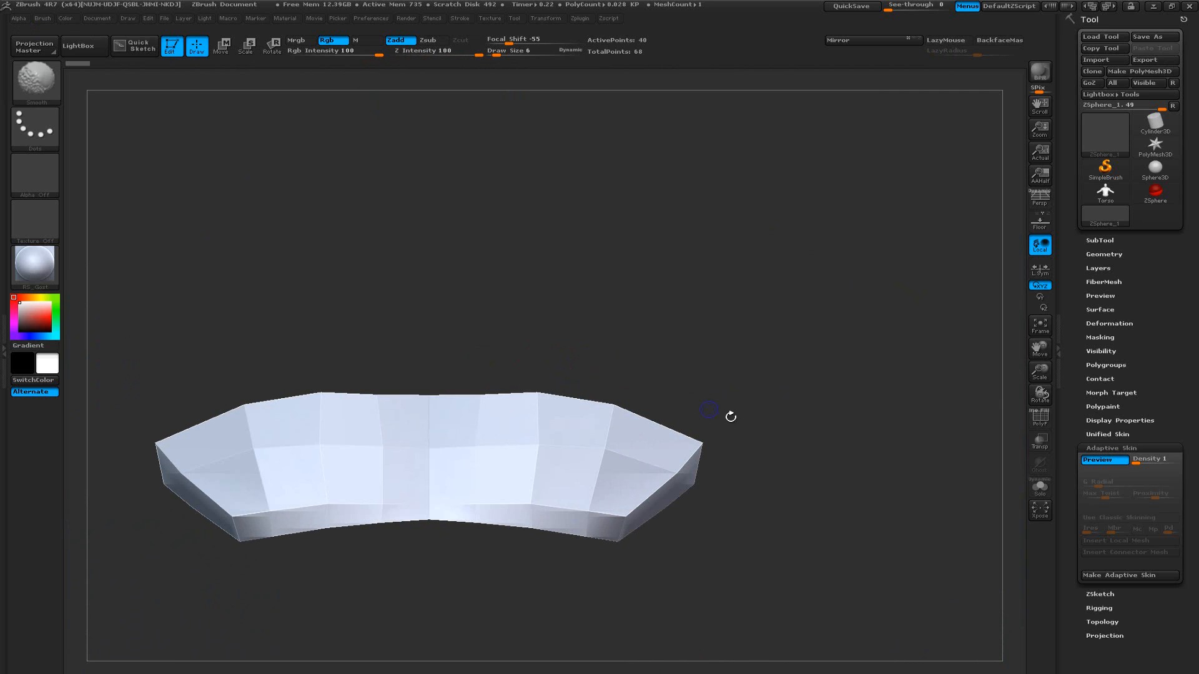
key("a")
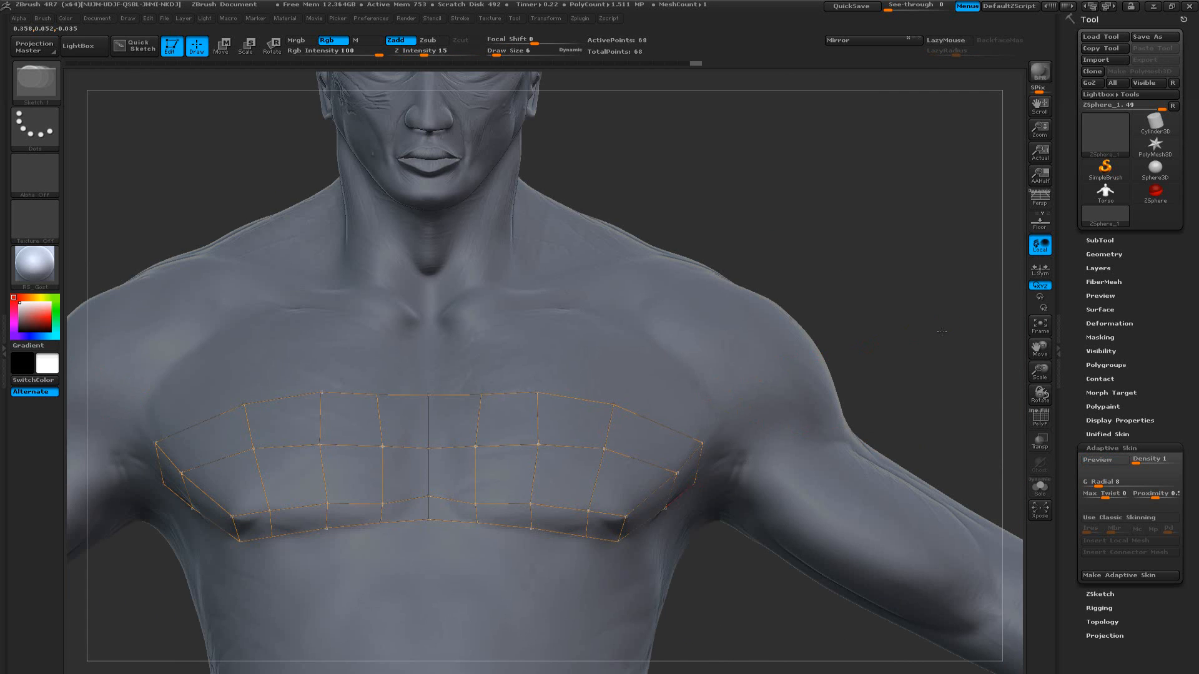
left_click_drag(942, 331, 773, 474)
left_click_drag(703, 596, 697, 460, "alt")
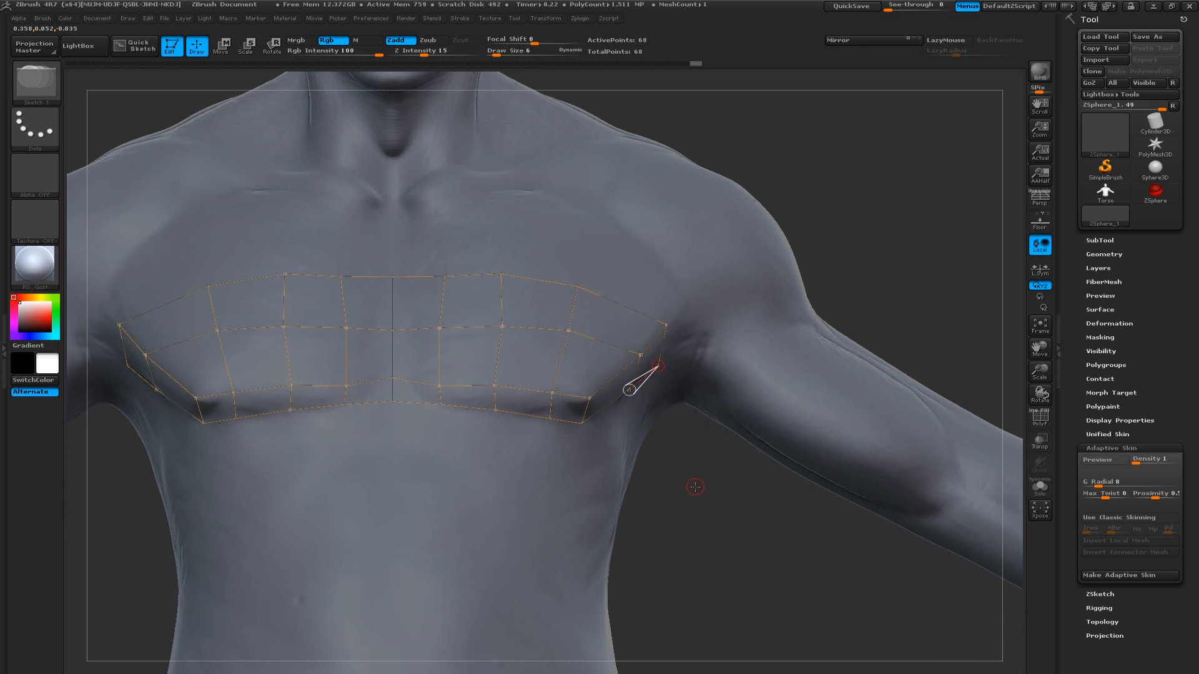
left_click_drag(681, 510, 711, 521, "alt")
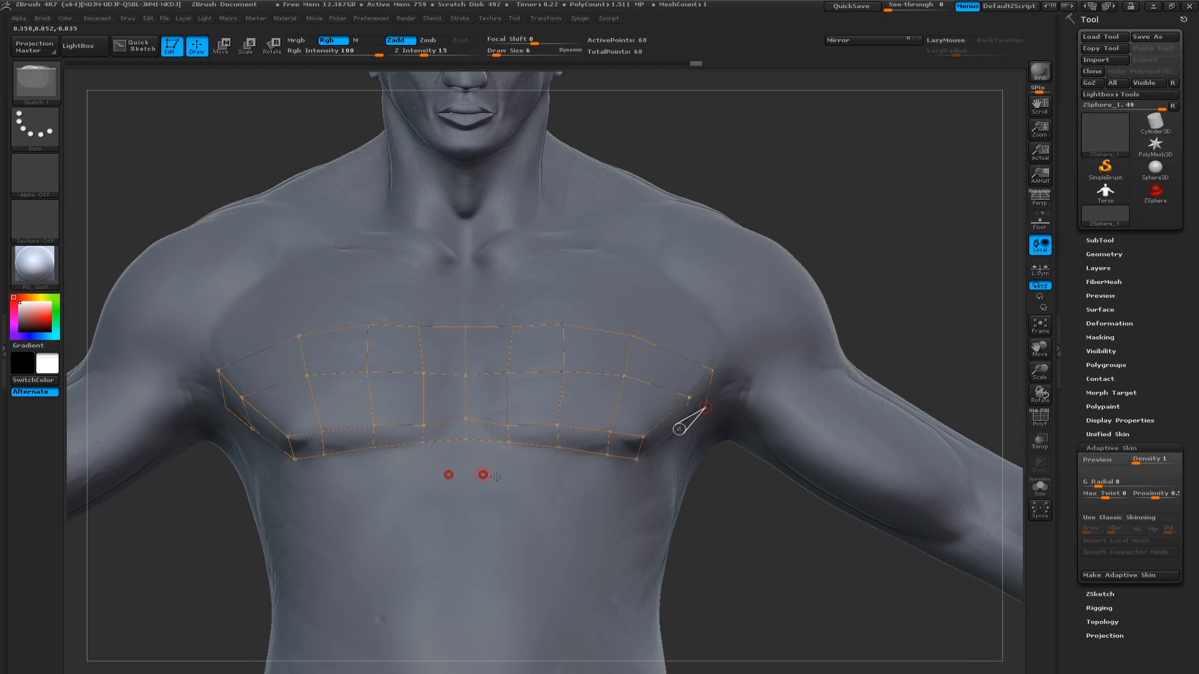
left_click_drag(795, 542, 754, 560)
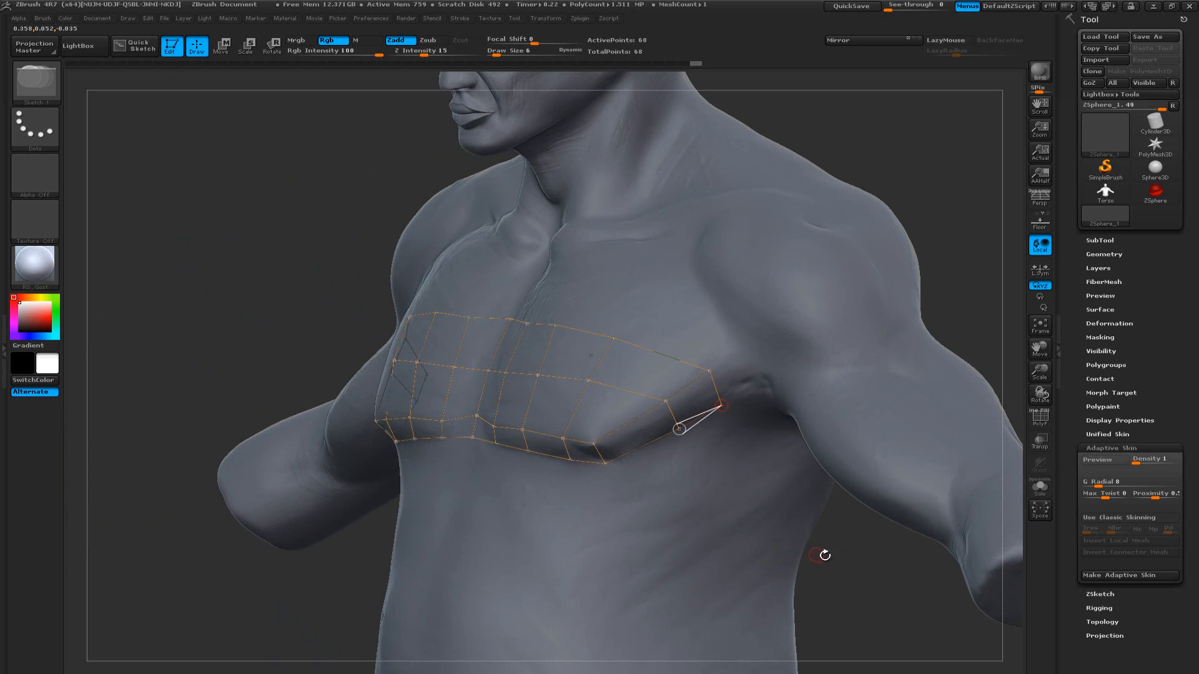
left_click_drag(835, 557, 872, 553)
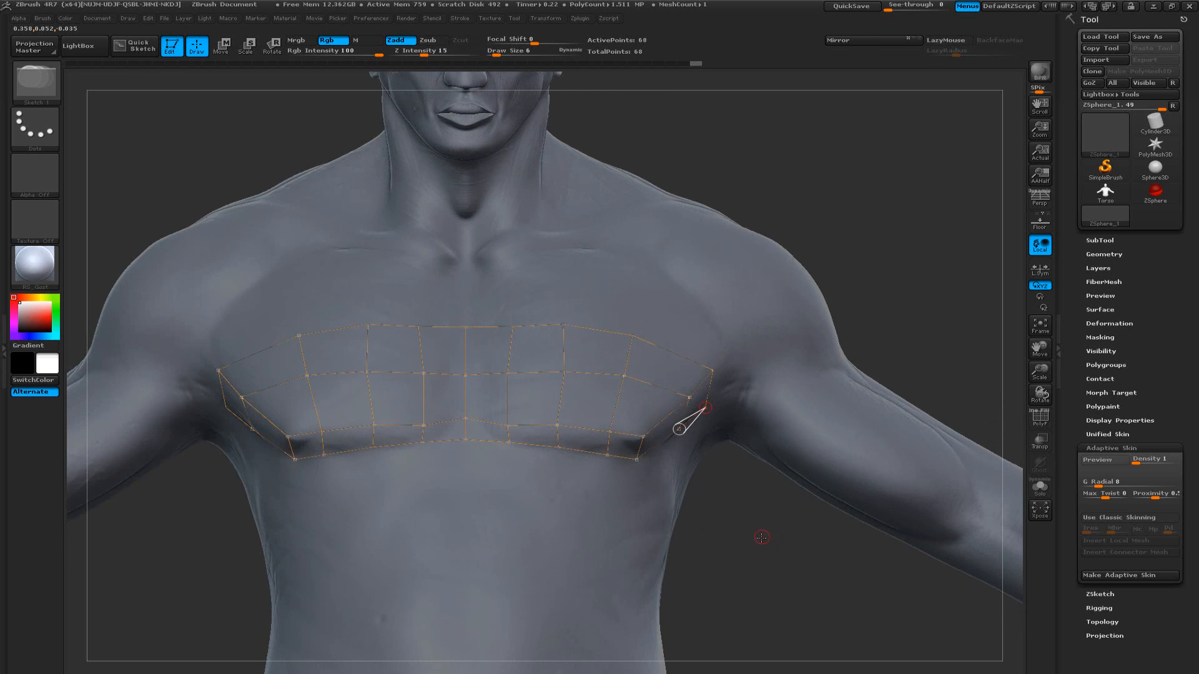
mouse_move(759, 535)
left_mouse_down("alt")
mouse_move(771, 563)
mouse_move(712, 511)
mouse_move(724, 515)
mouse_move(736, 471)
mouse_move(723, 536)
mouse_move(752, 538)
mouse_move(733, 502)
mouse_move(736, 543)
mouse_move(725, 563)
mouse_move(722, 553)
left_mouse_up("alt")
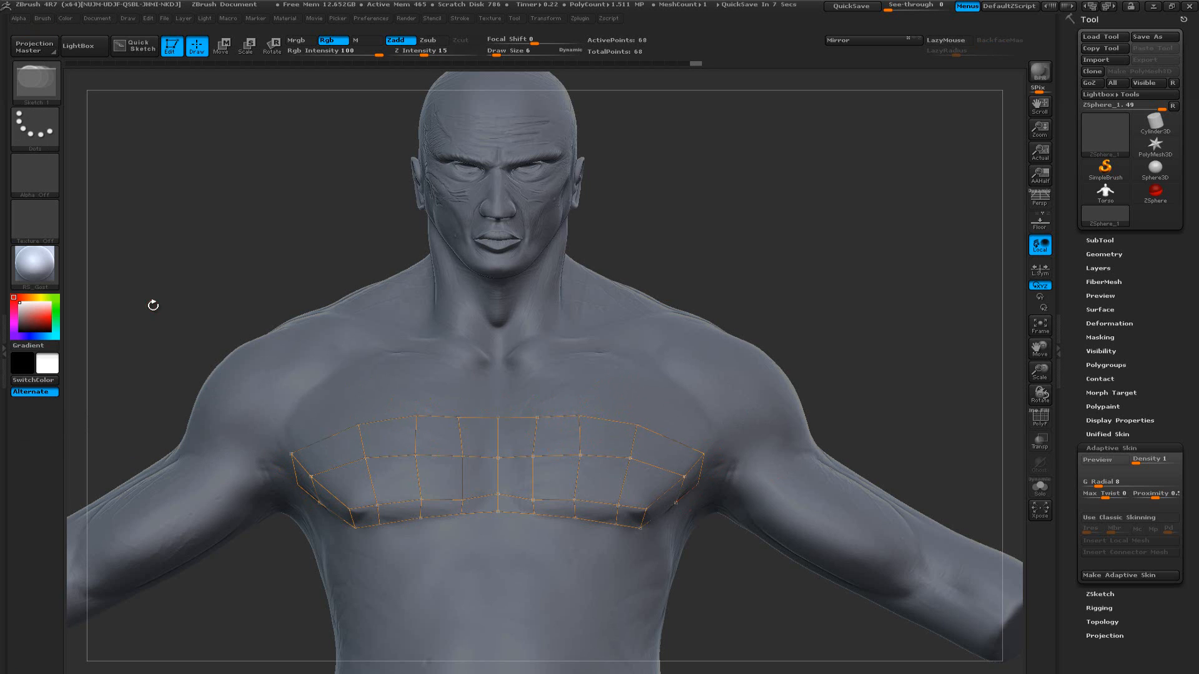
mouse_move(222, 271)
left_mouse_down()
mouse_move(192, 276)
mouse_move(277, 273)
mouse_move(268, 289)
mouse_move(284, 292)
left_mouse_up()
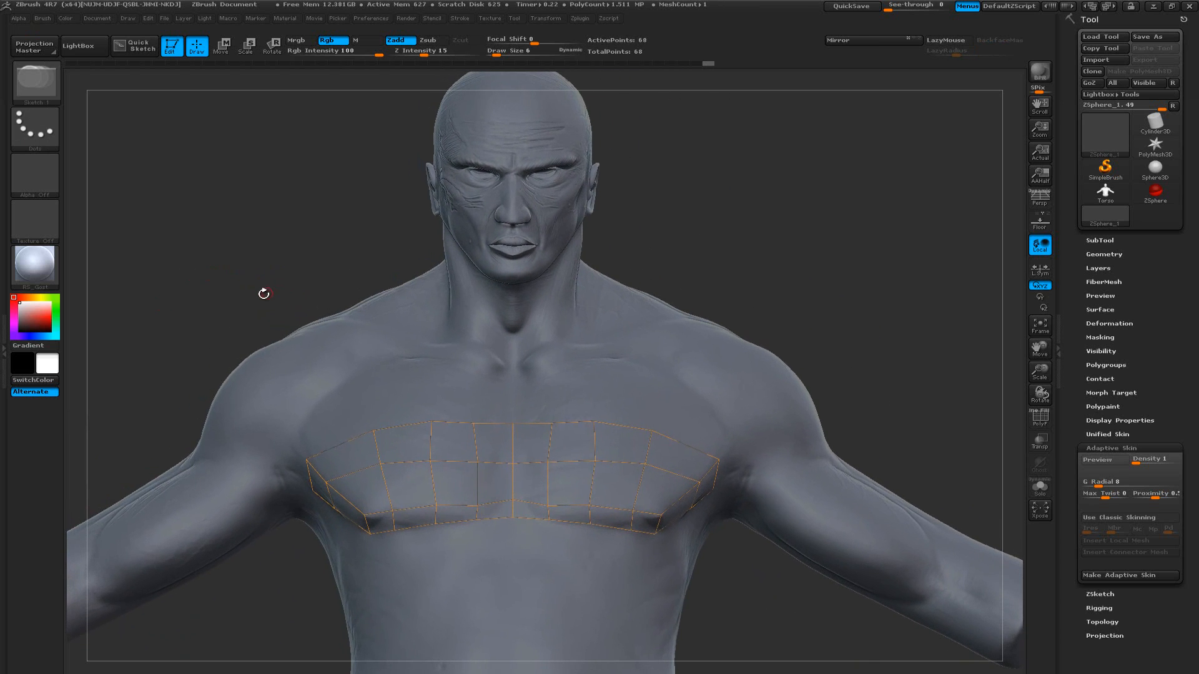